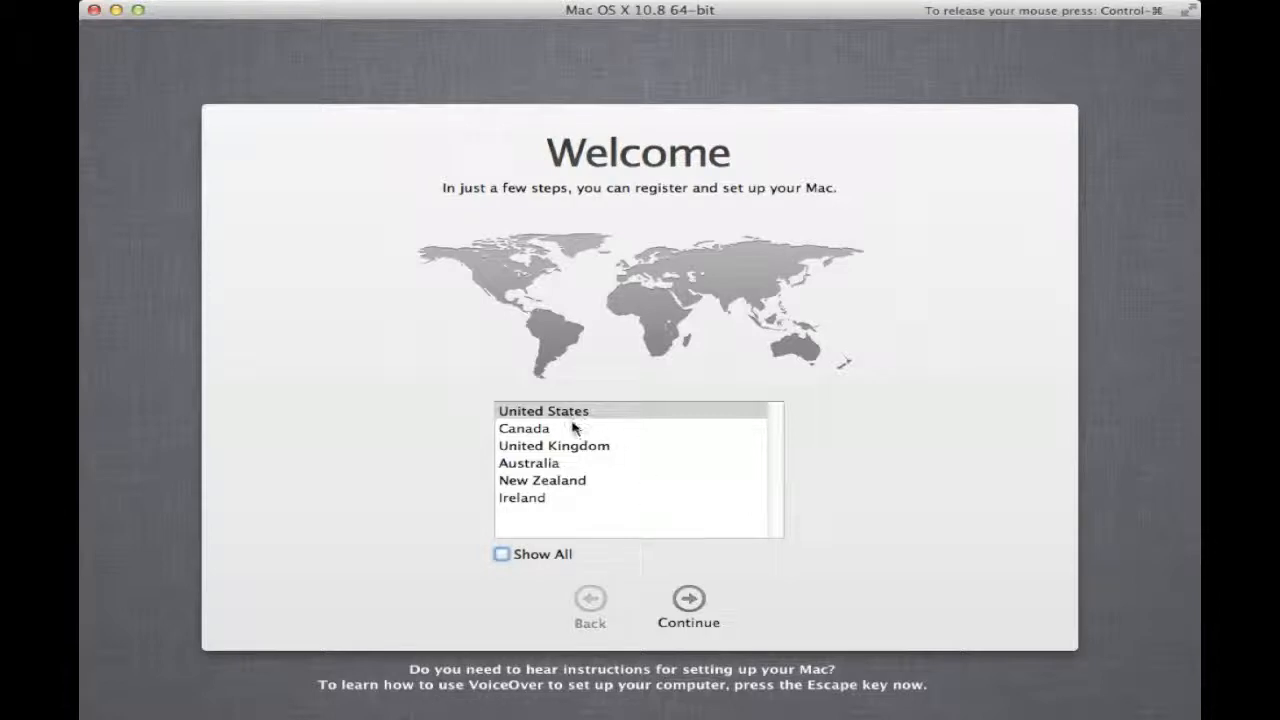
# - Accept United States and the U.S. keyboard layout, and transfer no information for now
pyautogui.click(688, 598)
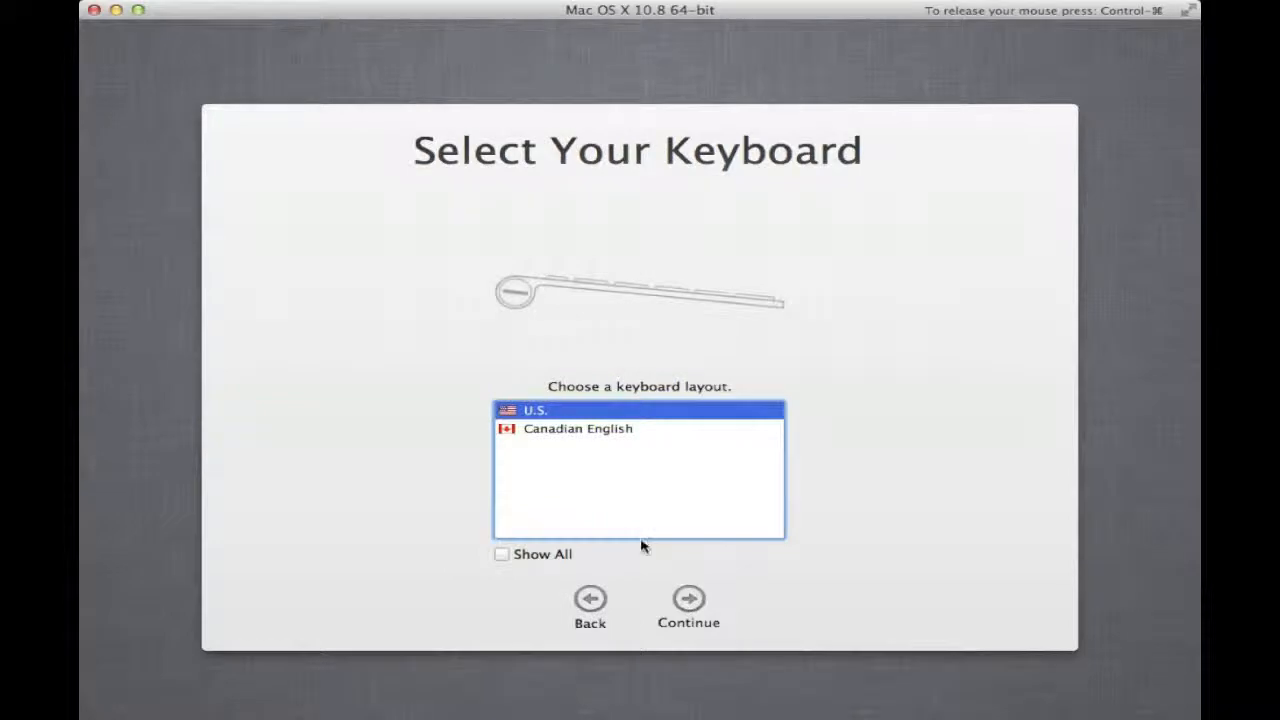
pyautogui.click(684, 598)
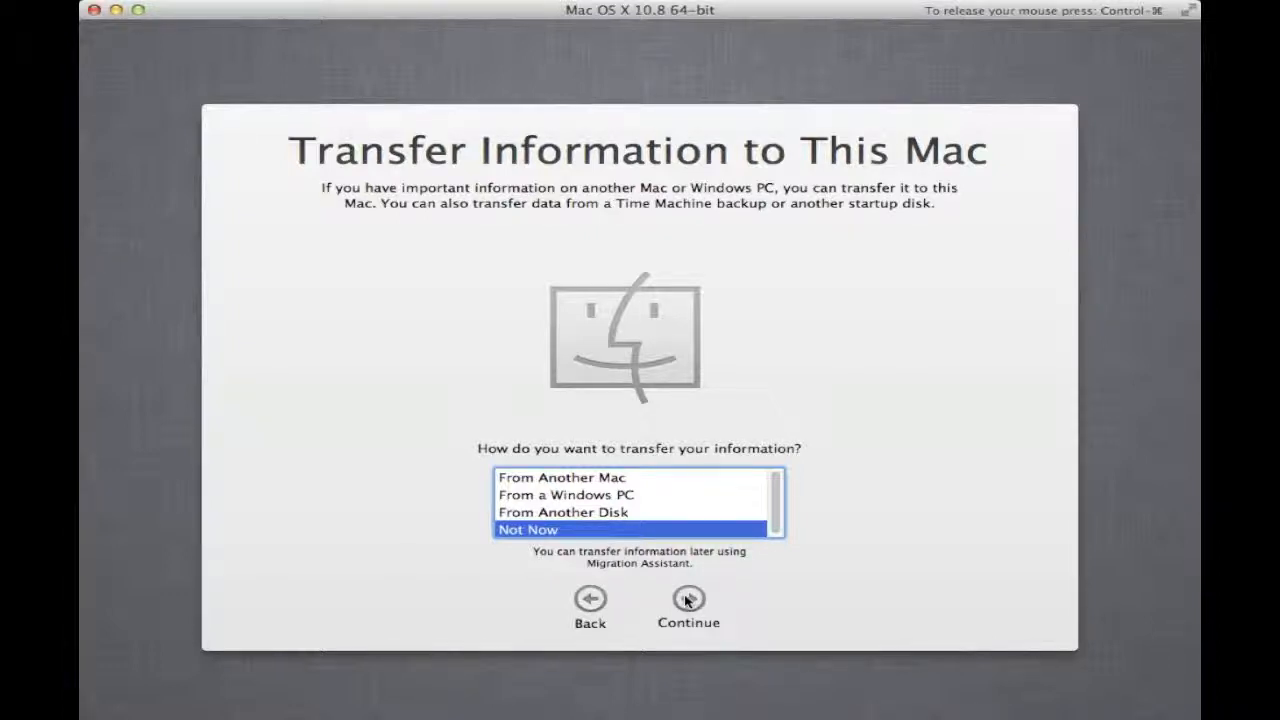
pyautogui.click(686, 600)
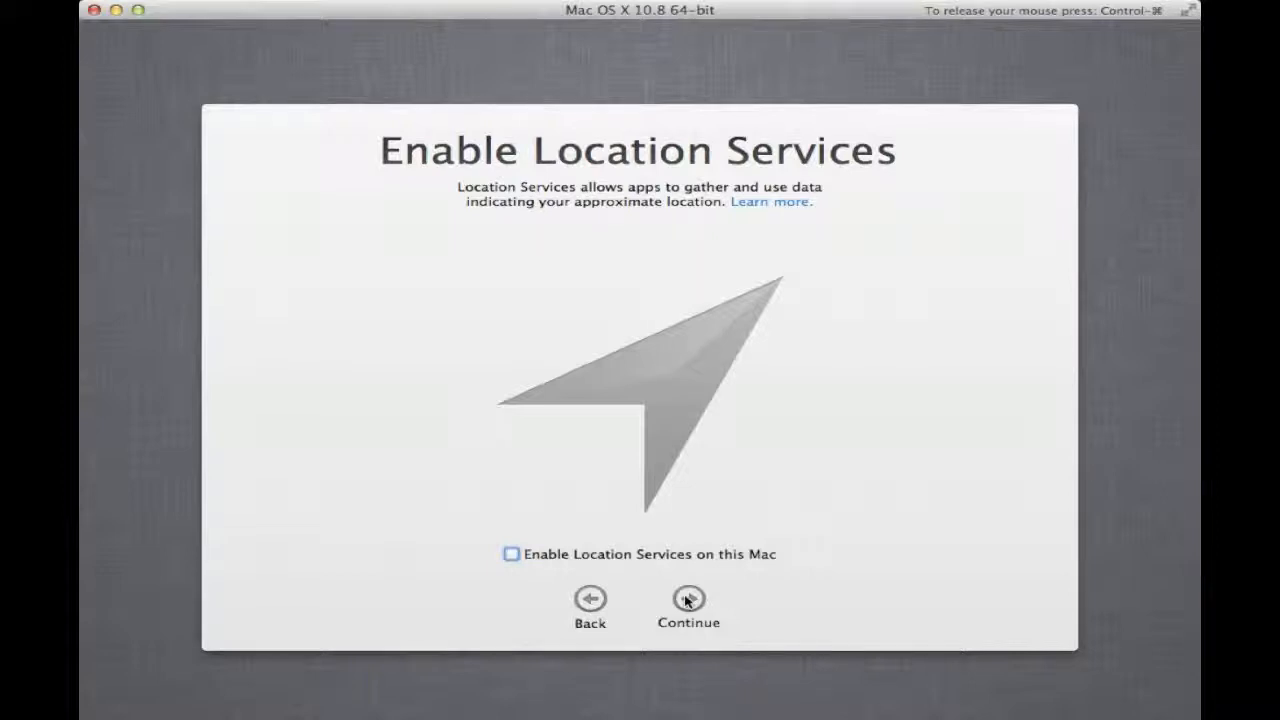
# - Enable Location Services, skip Apple ID sign-in, and agree to the OS X Software License Agreement
pyautogui.click(529, 561)
pyautogui.click(689, 600)
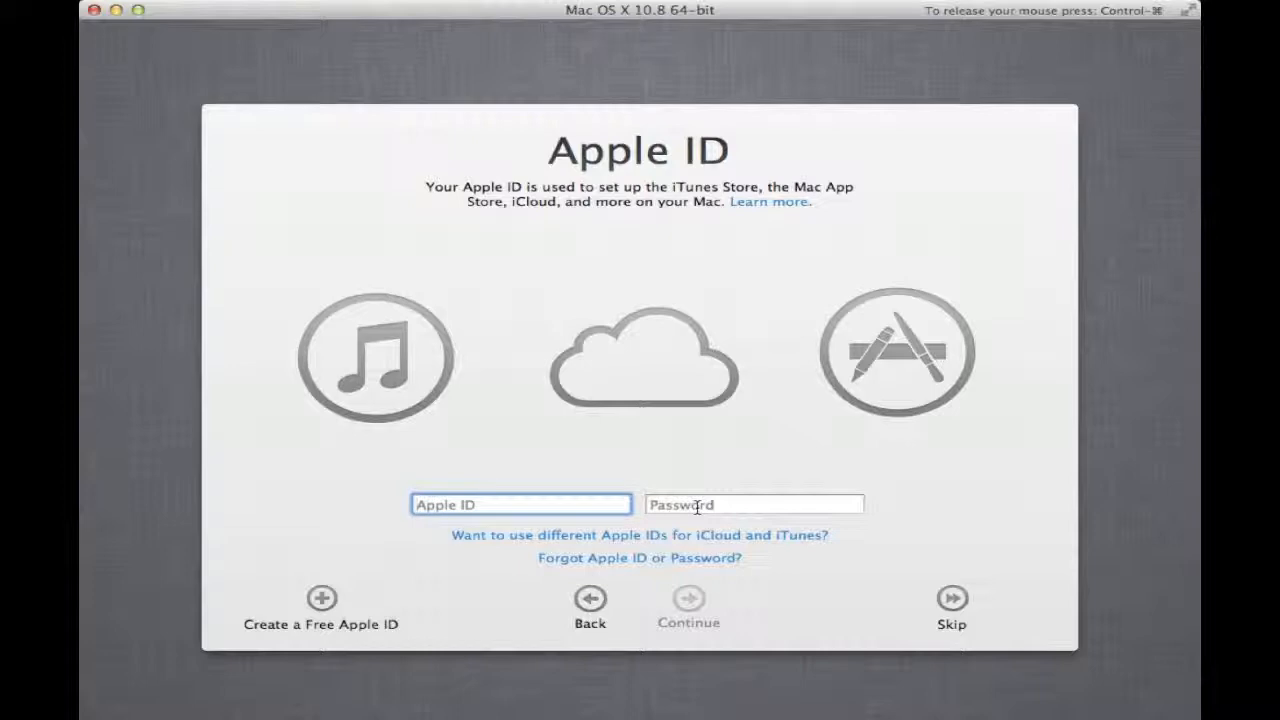
pyautogui.click(950, 598)
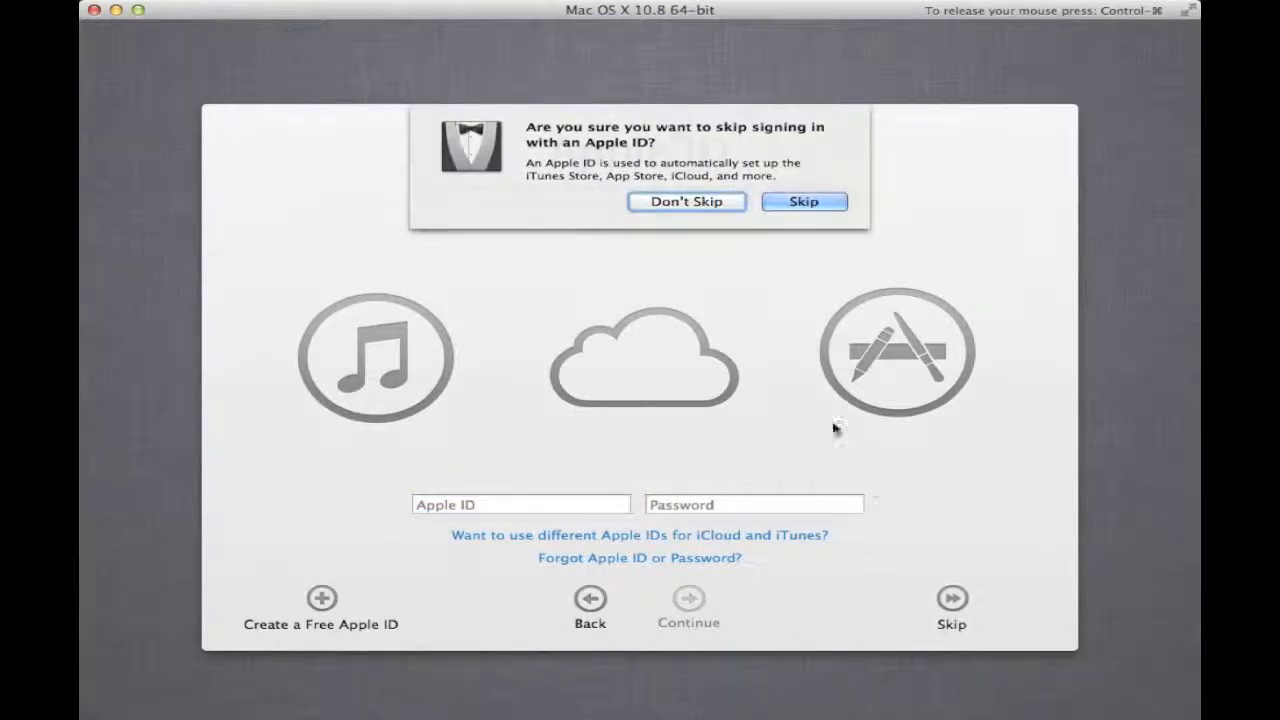
pyautogui.click(804, 205)
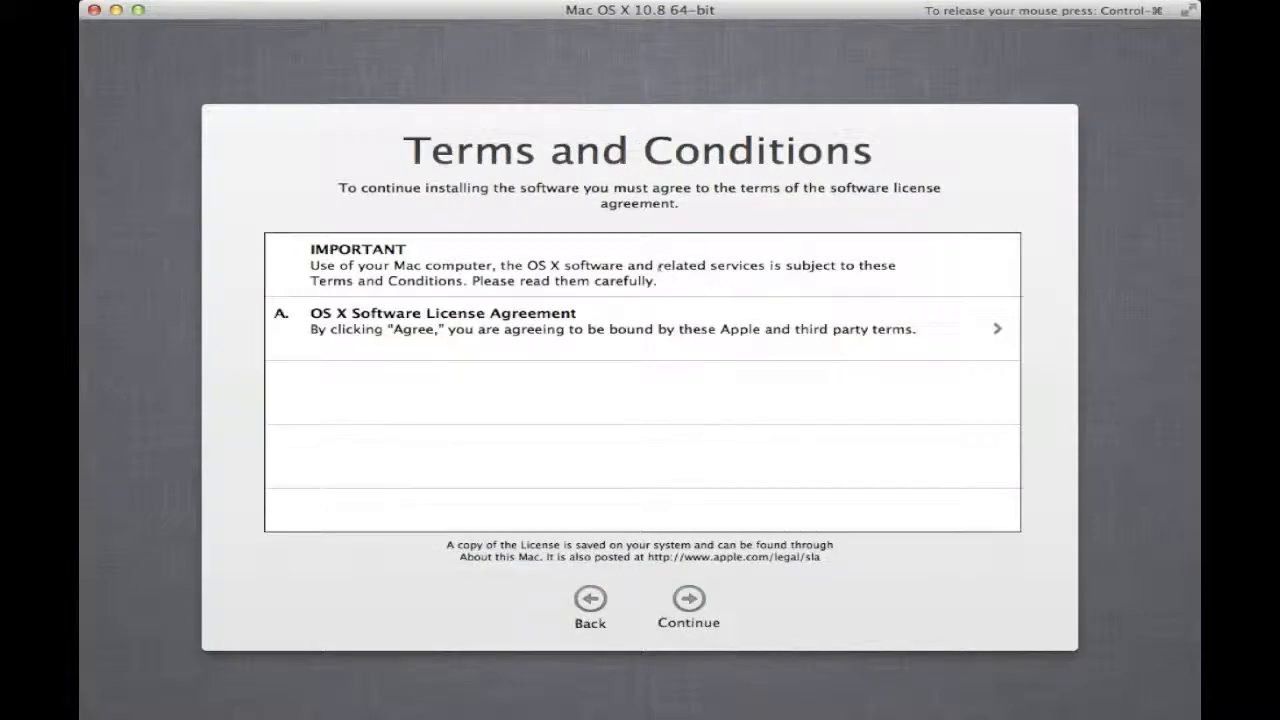
pyautogui.click(690, 599)
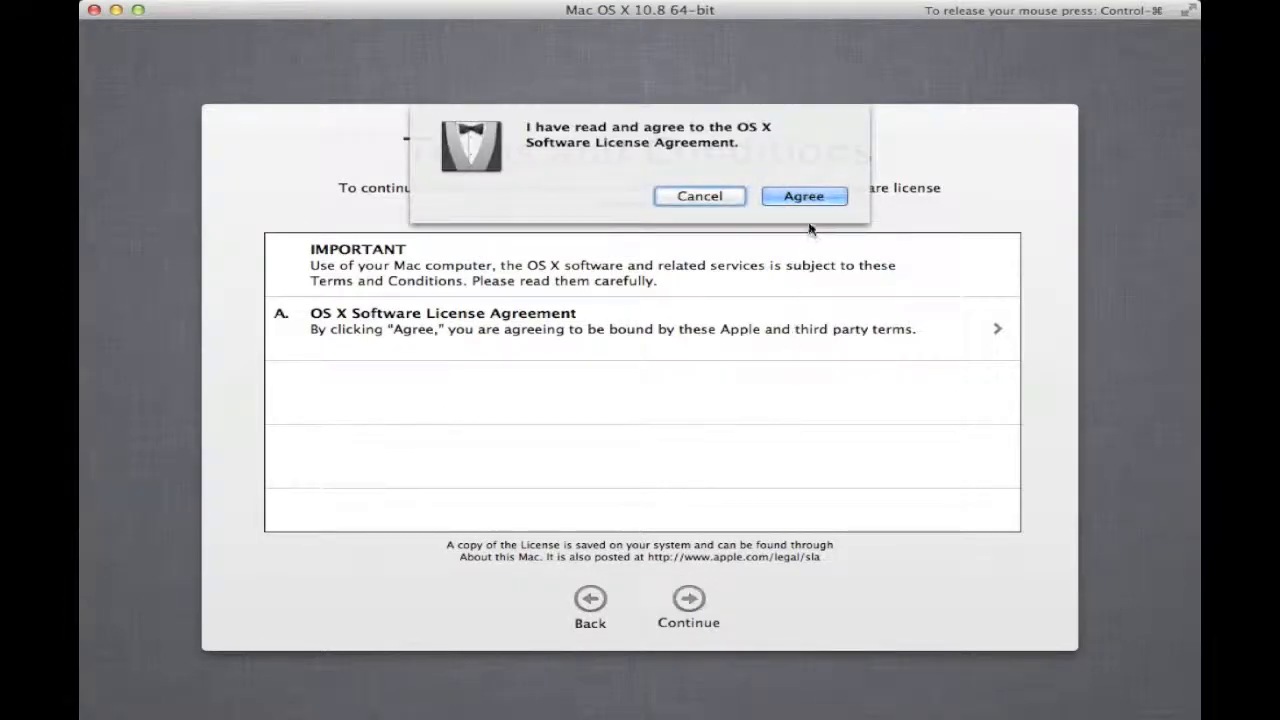
pyautogui.click(805, 199)
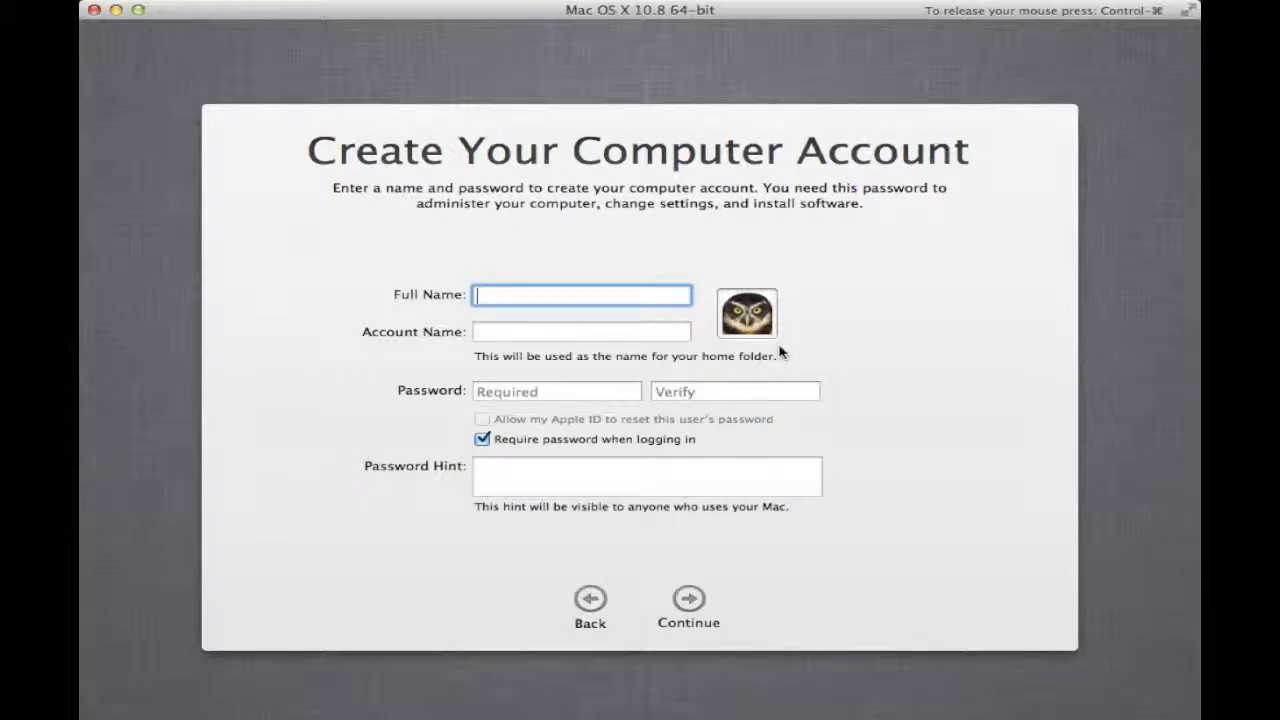
# - Try 'administrator' and then a sample person's name as the full name, letting the account name auto-fill
pyautogui.write('administrator')
pyautogui.press('Tab')
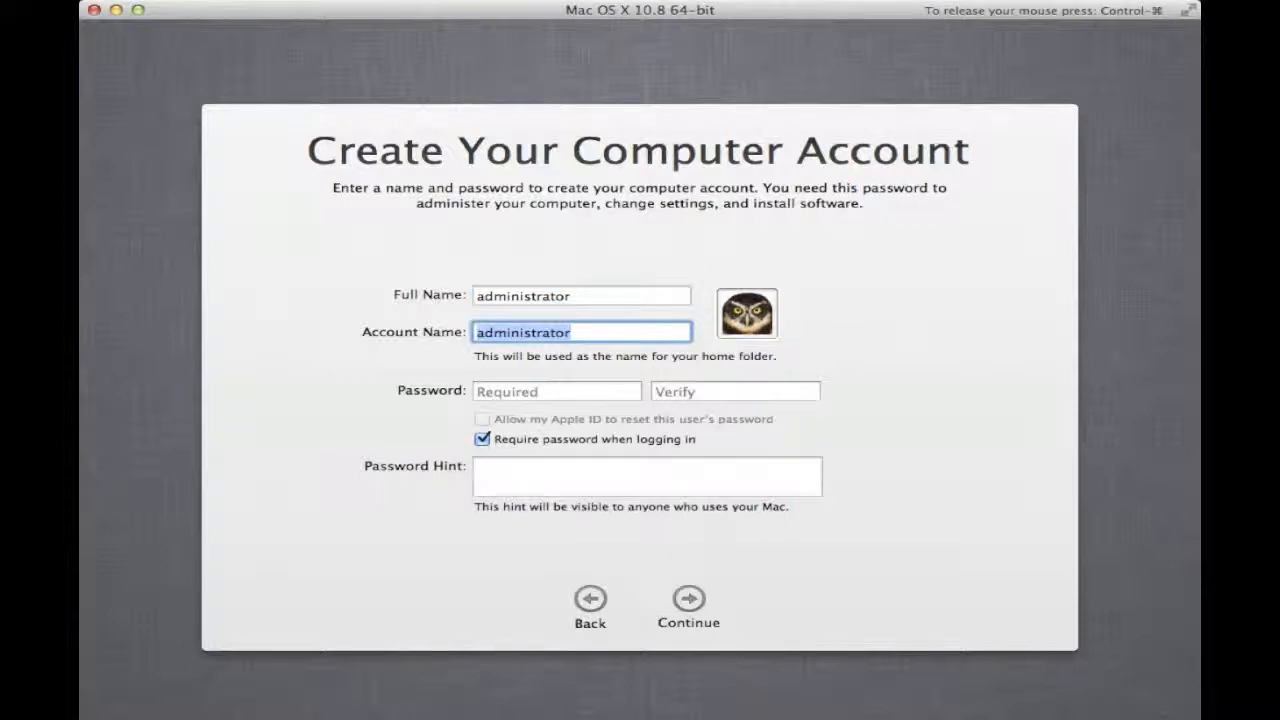
pyautogui.hotkey('shift', 'Tab')
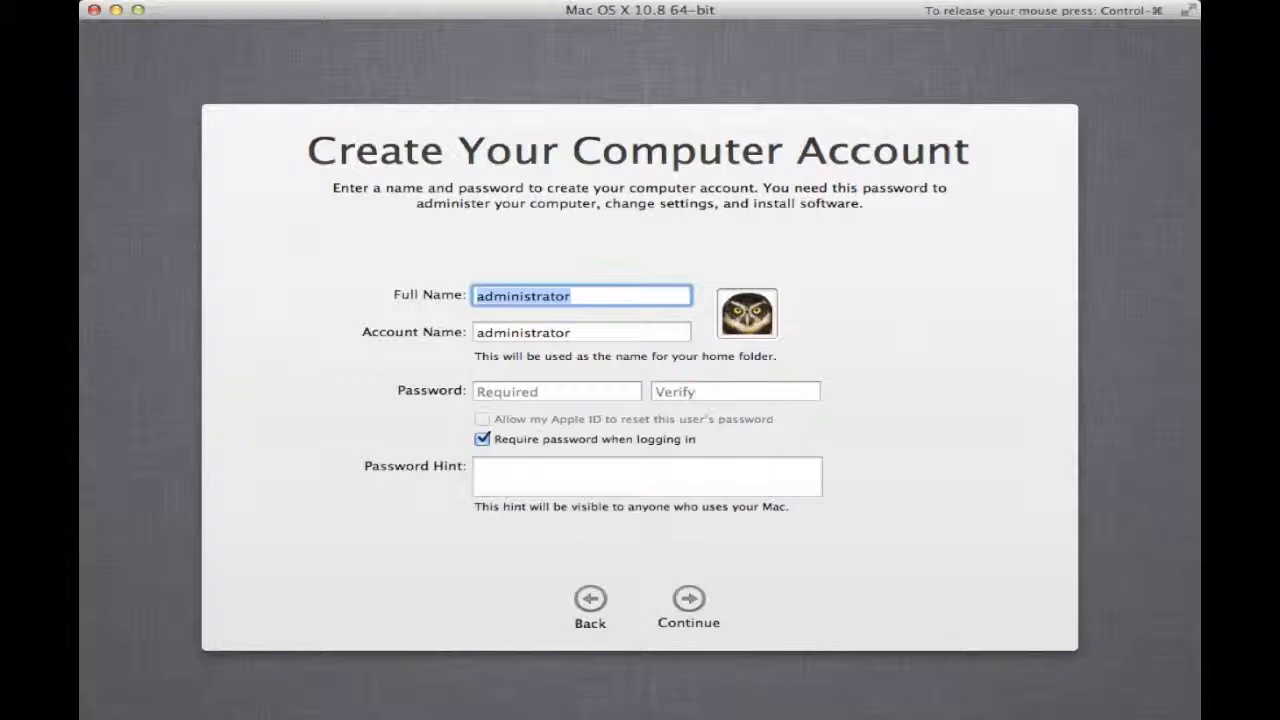
pyautogui.press('BackSpace')
pyautogui.write('John do')
pyautogui.press('BackSpace')
pyautogui.press('BackSpace')
pyautogui.write('Doe')
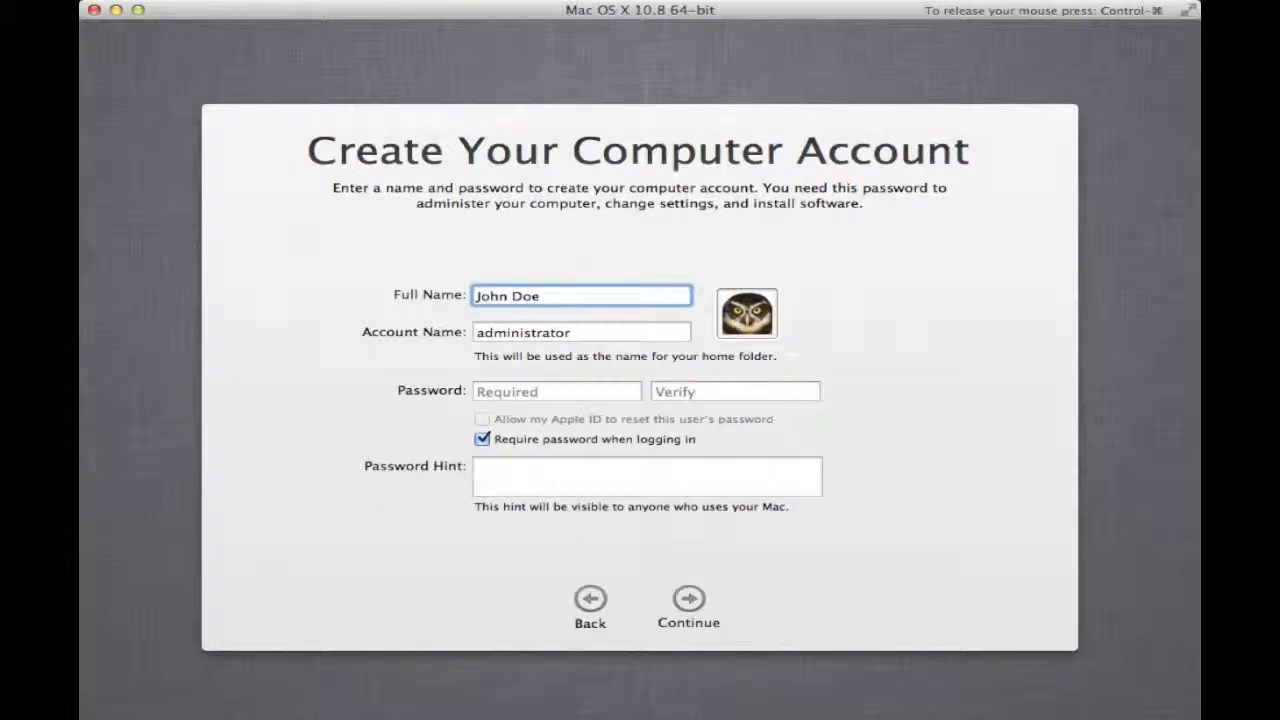
pyautogui.press('Tab')
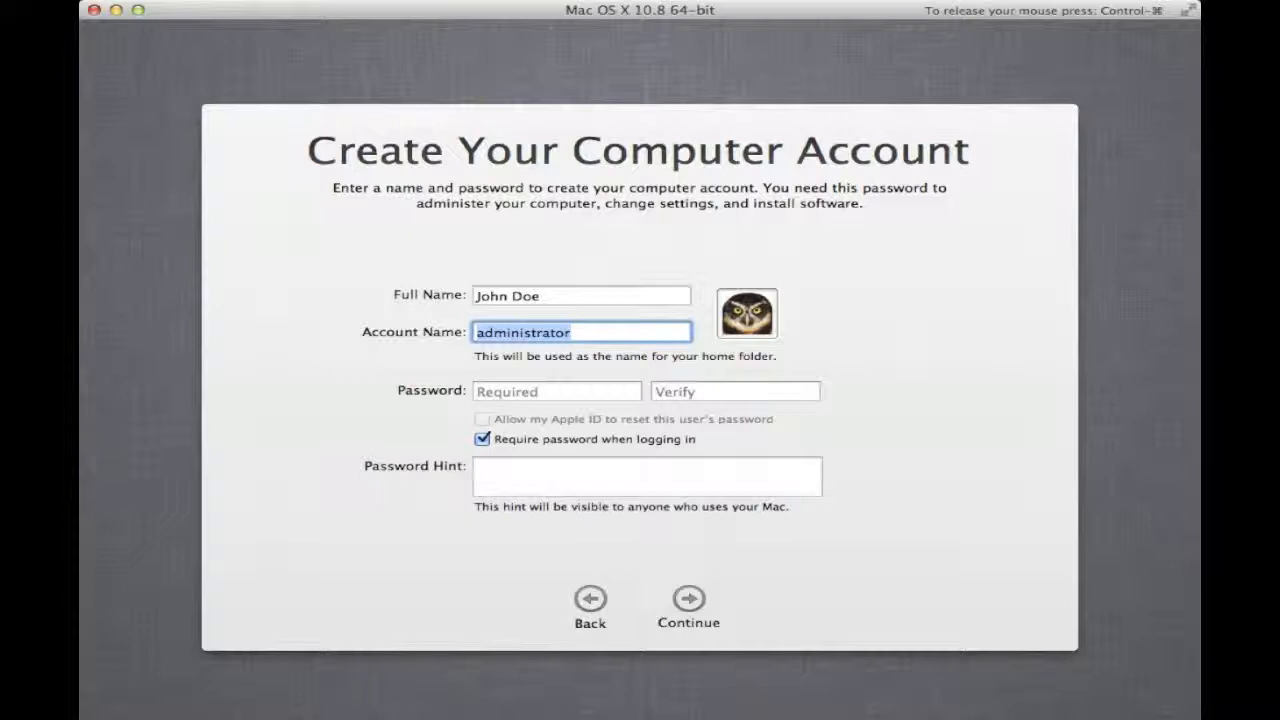
pyautogui.press('BackSpace')
pyautogui.hotkey('shift', 'Tab')
pyautogui.write('Jon')
pyautogui.press('BackSpace')
pyautogui.write('hn Doe')
pyautogui.press('Tab')
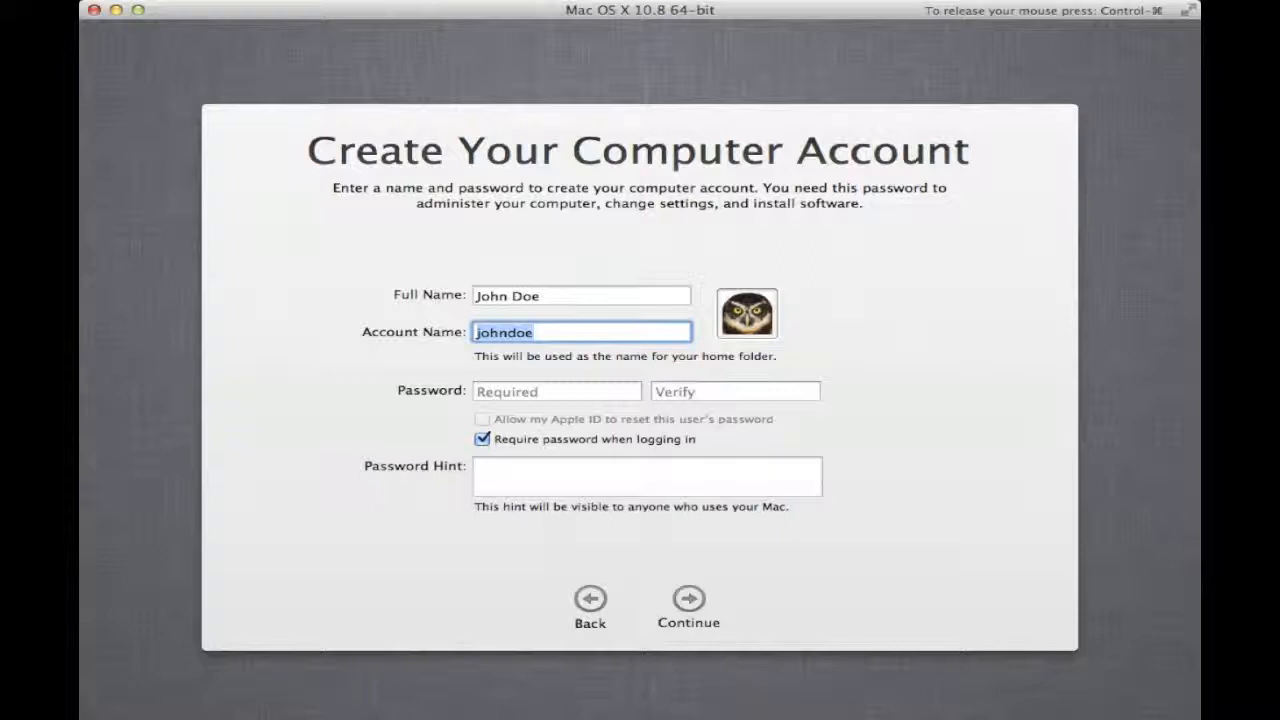
# - Replace the full name with 'administrator' so the account name also auto-fills as administrator
pyautogui.hotkey('shift', 'Tab')
pyautogui.write('ad')
pyautogui.press('Return')
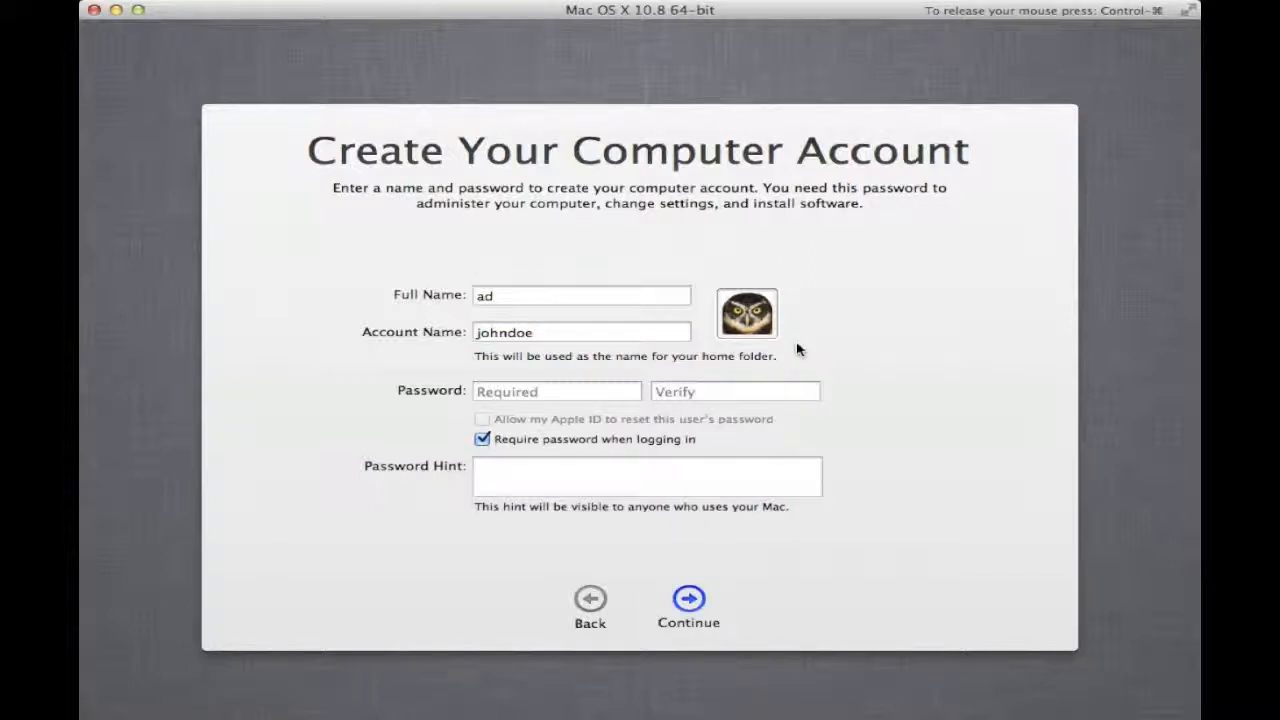
pyautogui.click(650, 335)
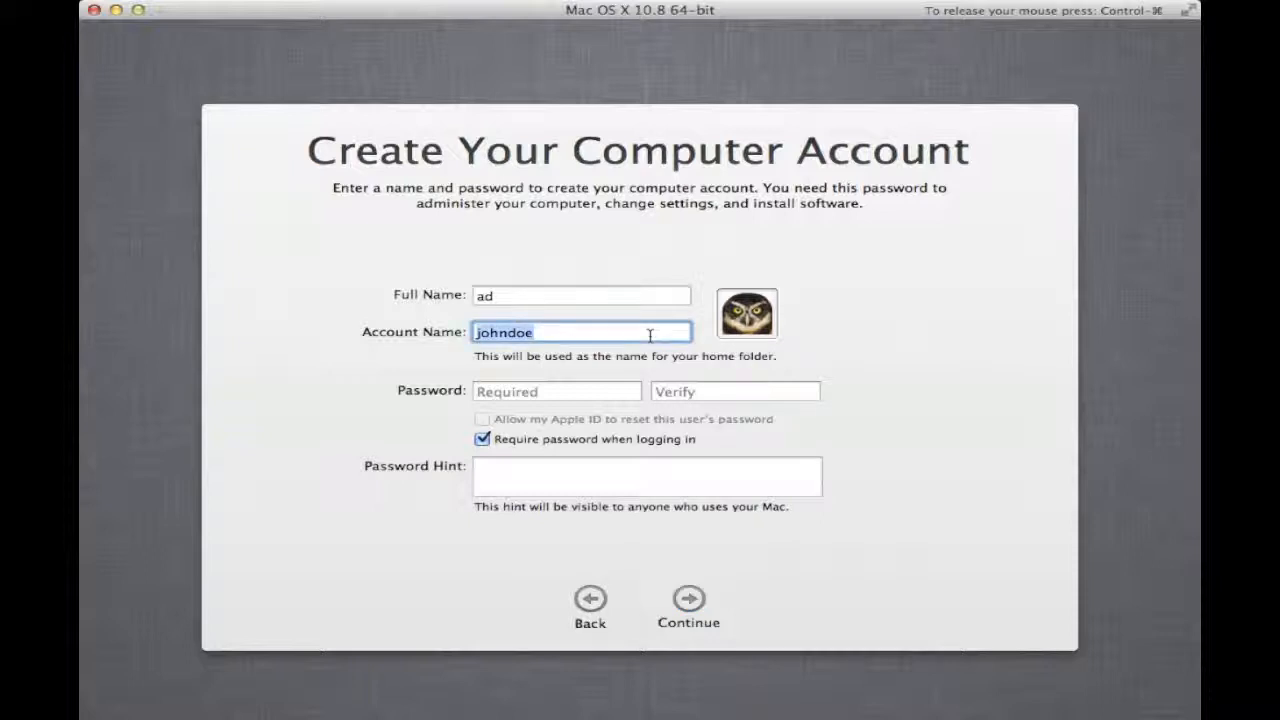
pyautogui.press('BackSpace')
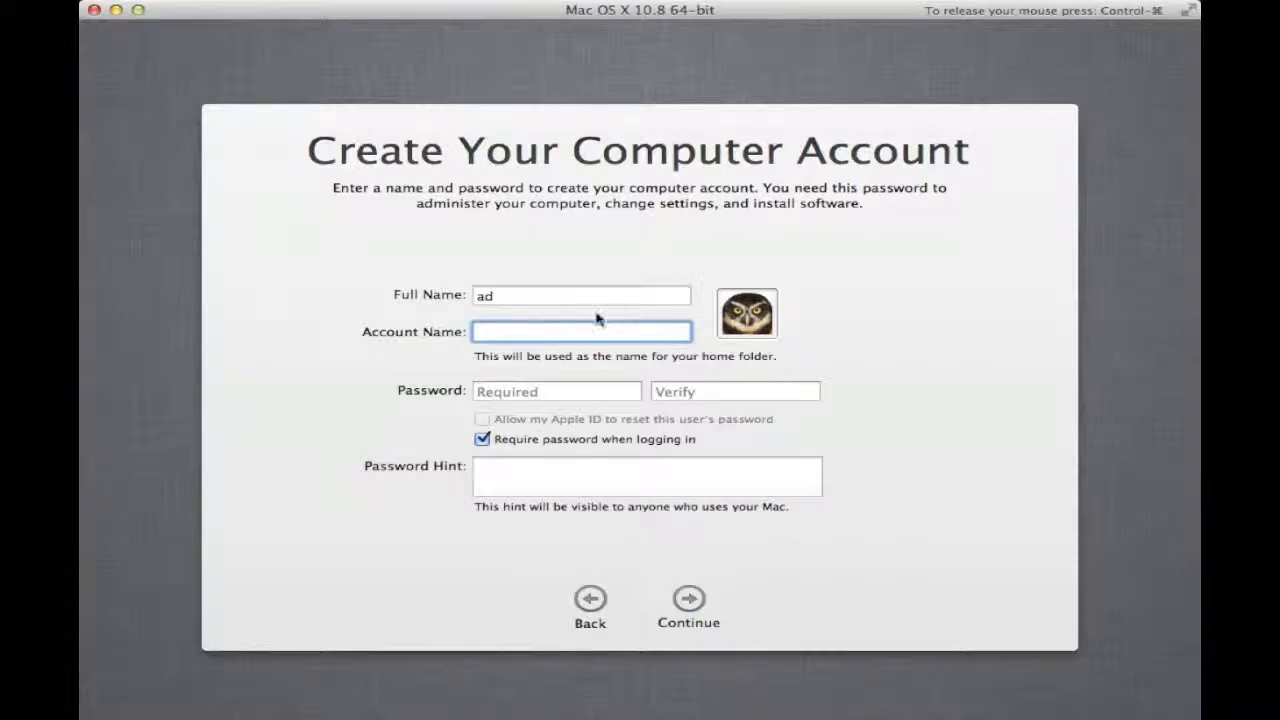
pyautogui.doubleClick(534, 294)
pyautogui.write('administrator')
pyautogui.press('Tab')
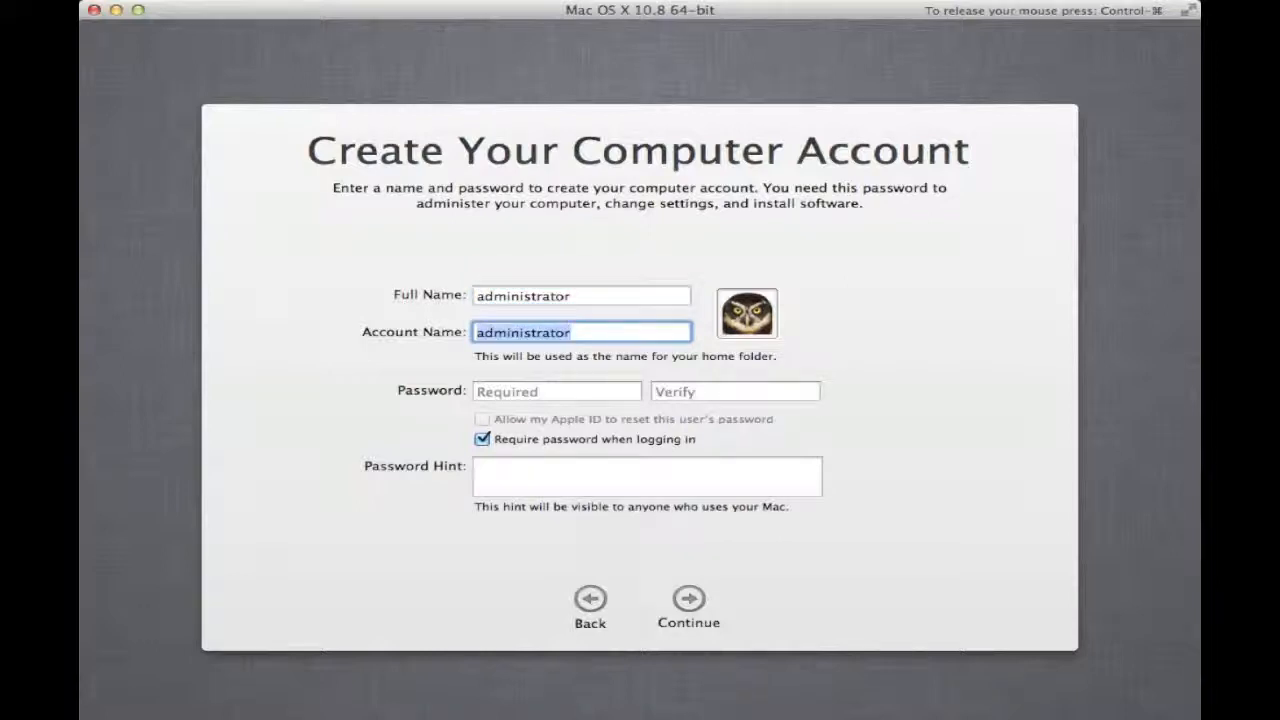
pyautogui.press('Tab')
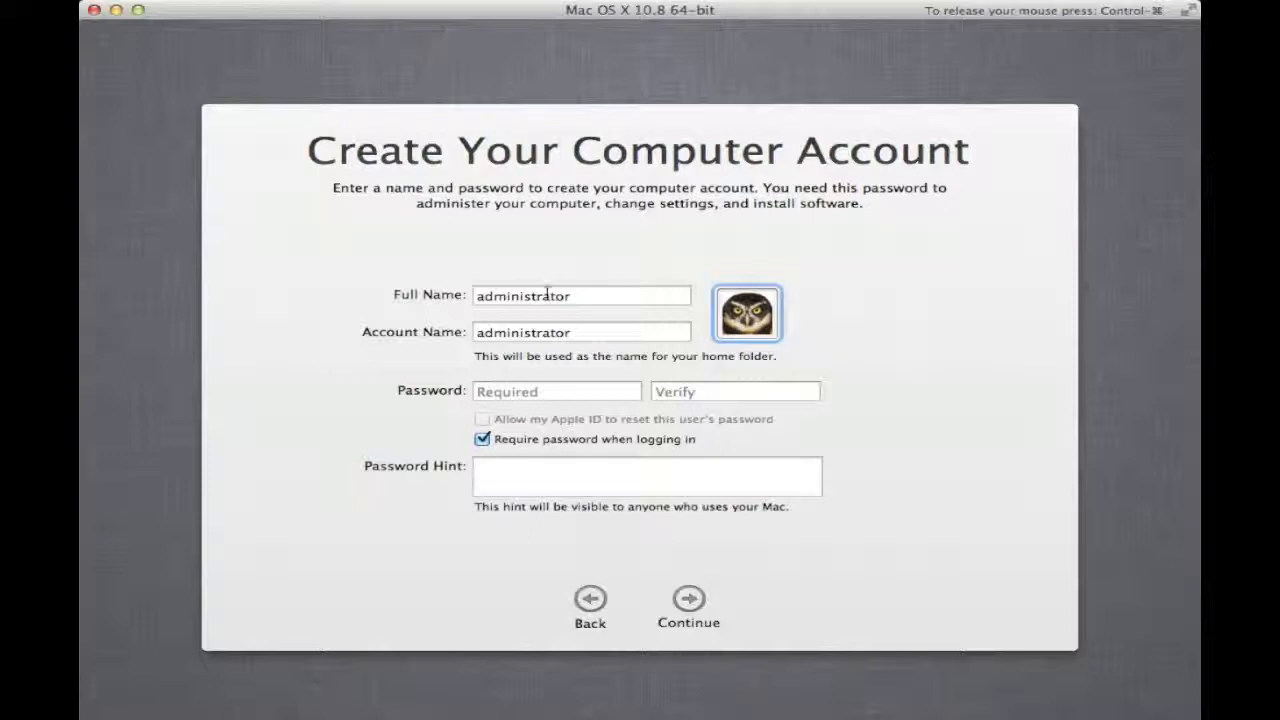
# - Keep the account picture, enter and verify the password, and stop requiring a password at login
pyautogui.click(767, 332)
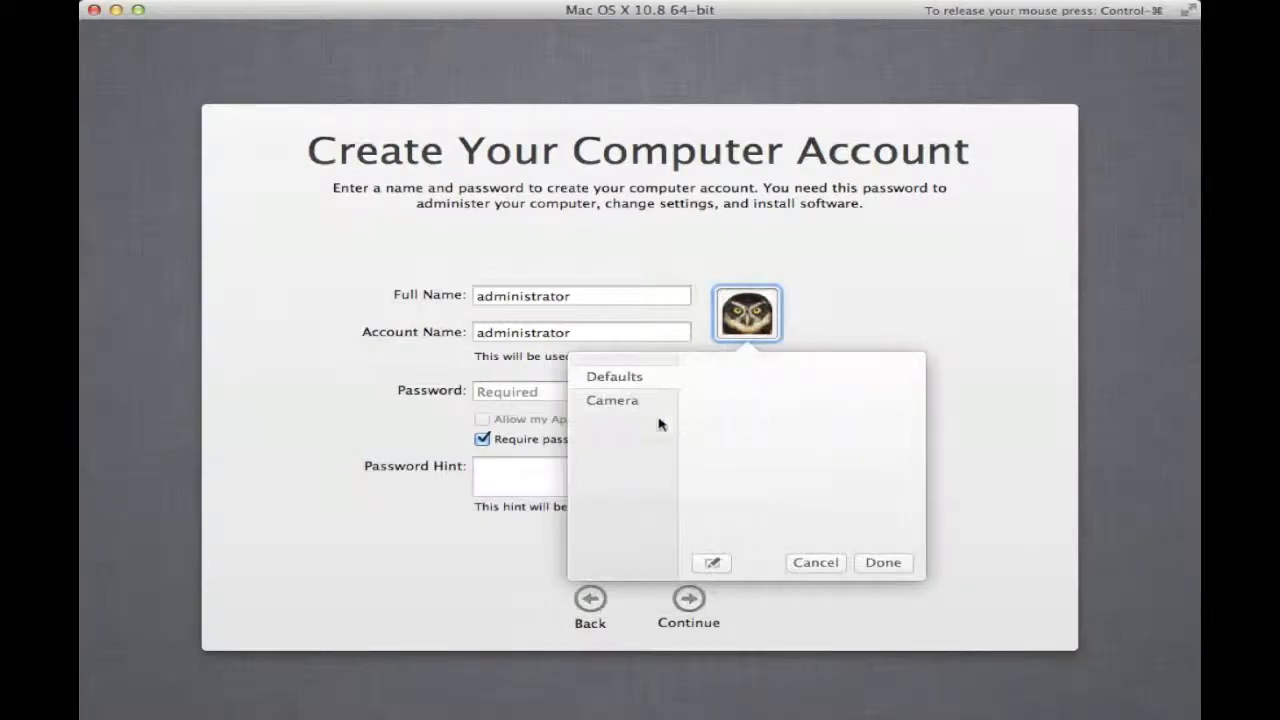
pyautogui.click(805, 562)
pyautogui.click(575, 393)
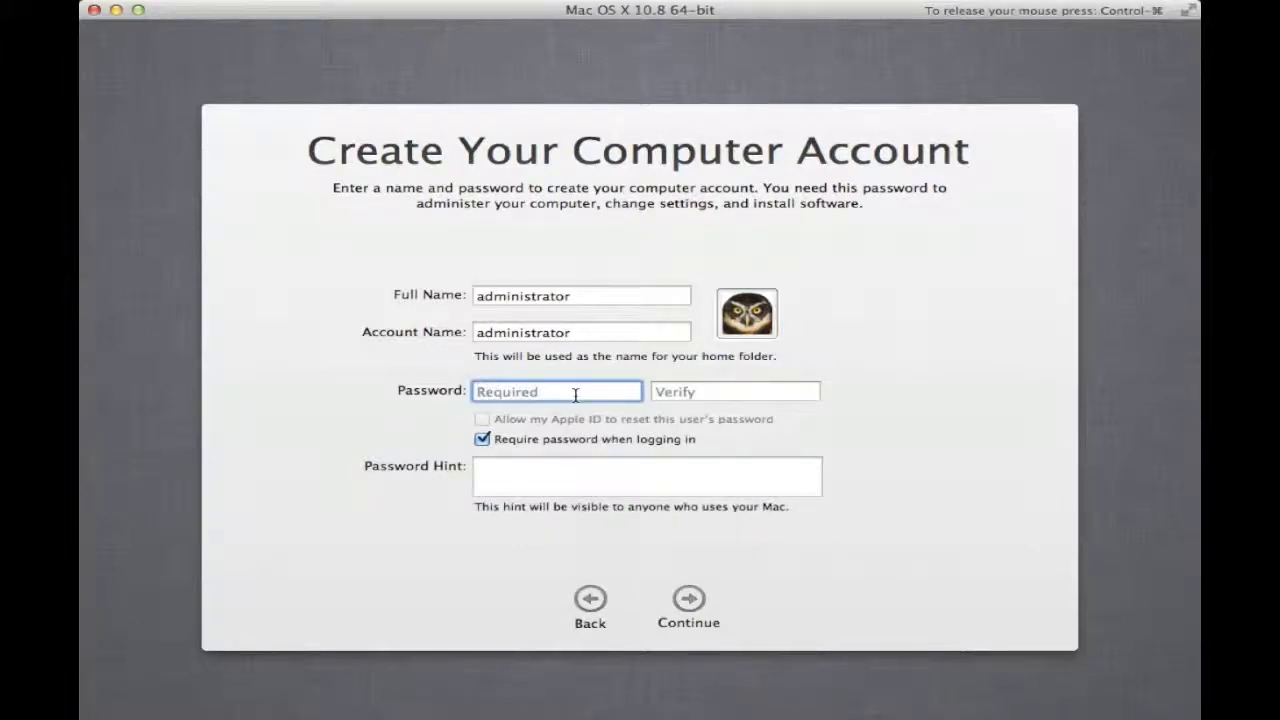
pyautogui.write('•••••••••')
pyautogui.press('Tab')
pyautogui.write('•••••••••')
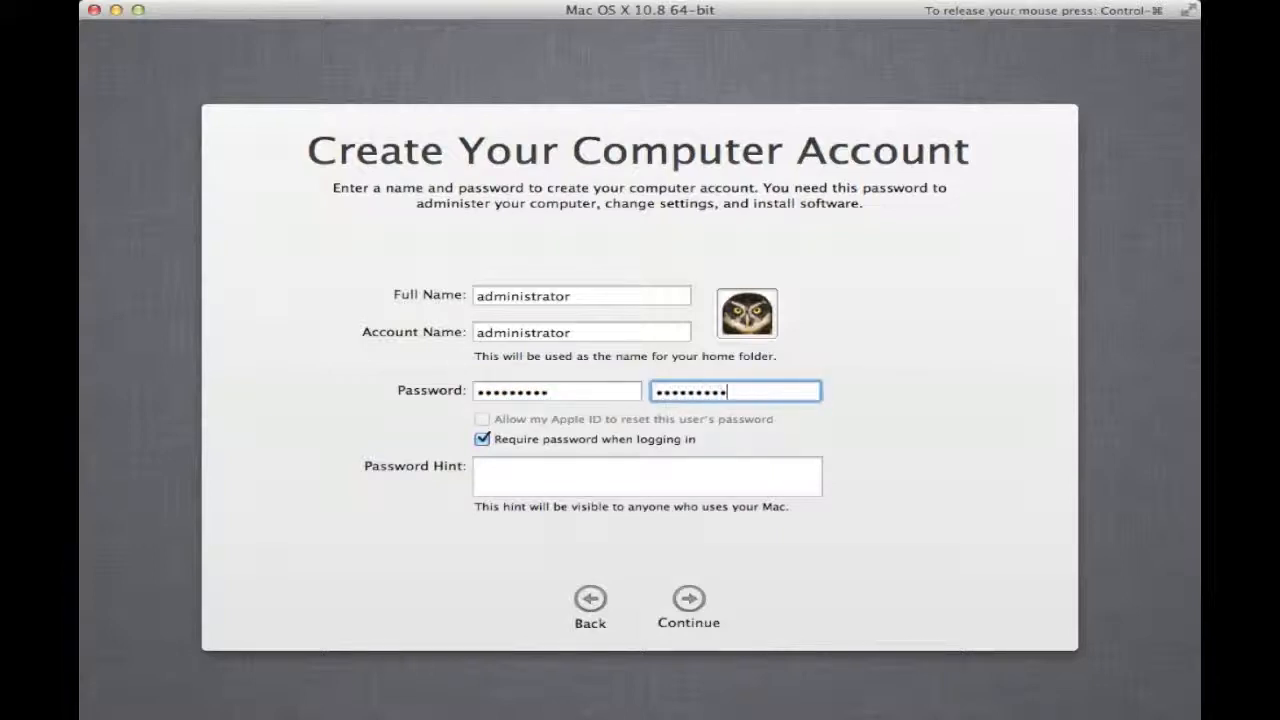
pyautogui.click(481, 441)
pyautogui.click(691, 601)
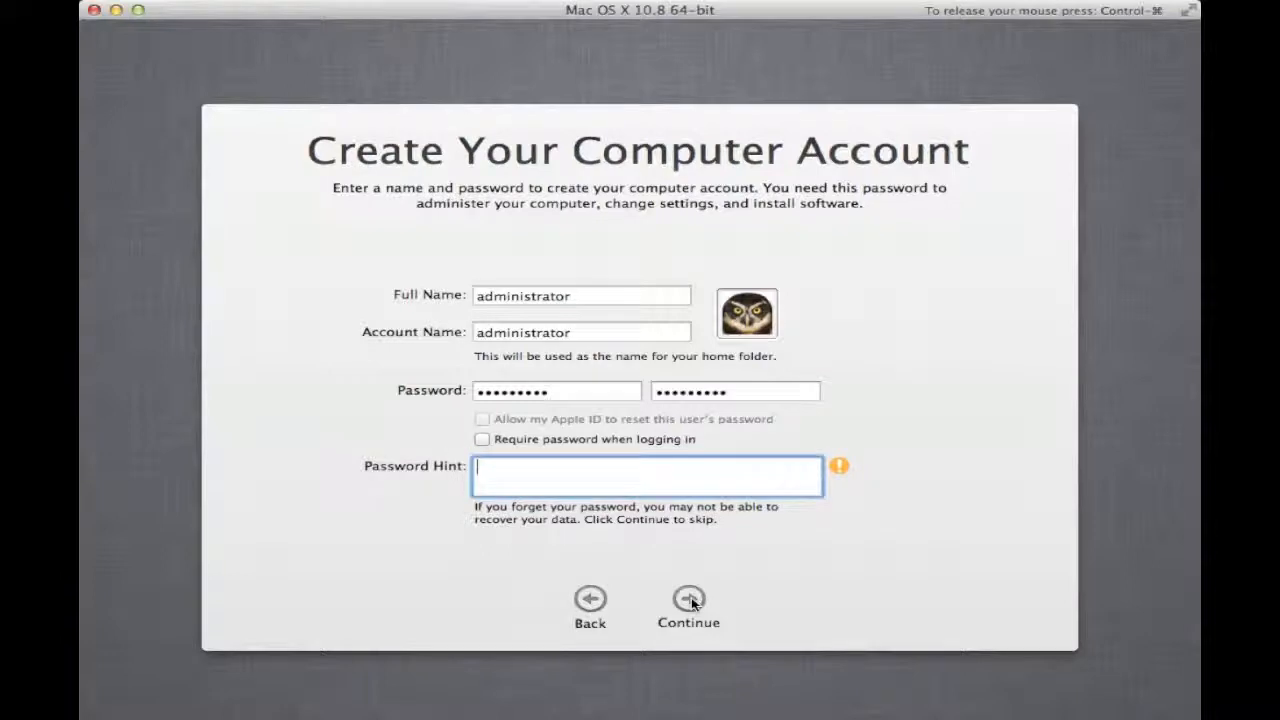
# - Create the account without a password hint and set the time zone to Philadelphia, Eastern US
pyautogui.click(689, 599)
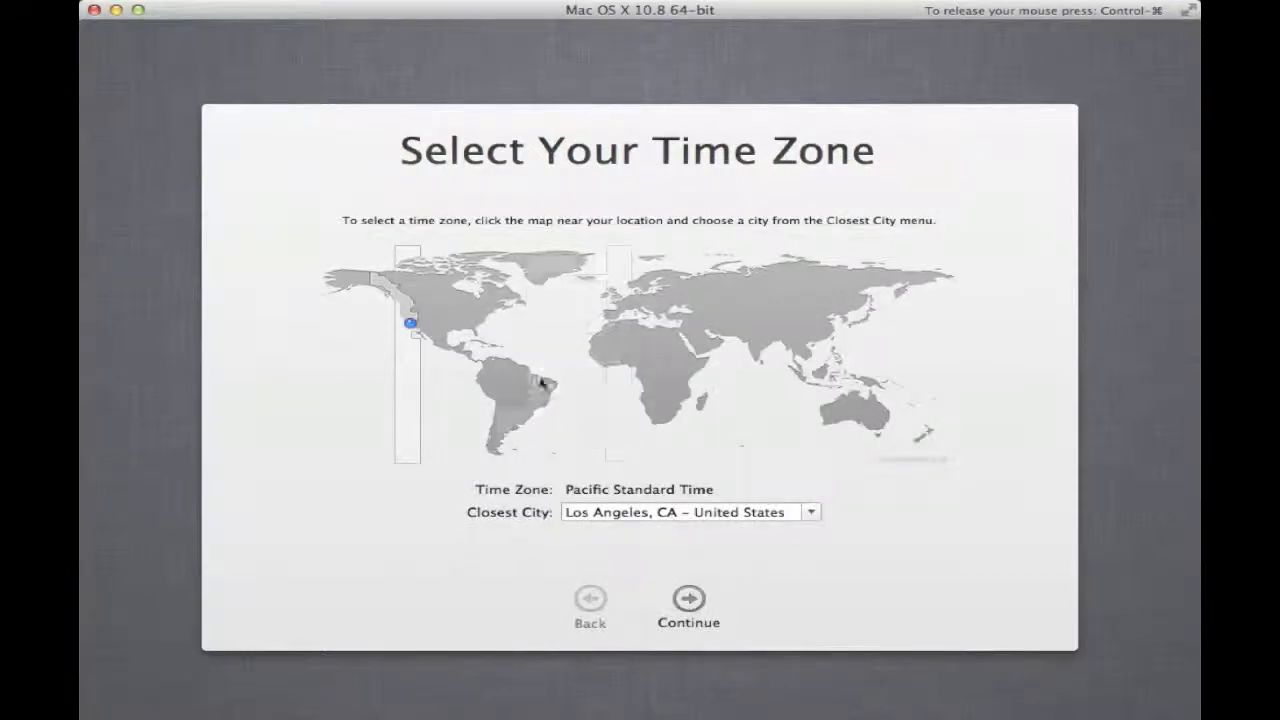
pyautogui.click(477, 322)
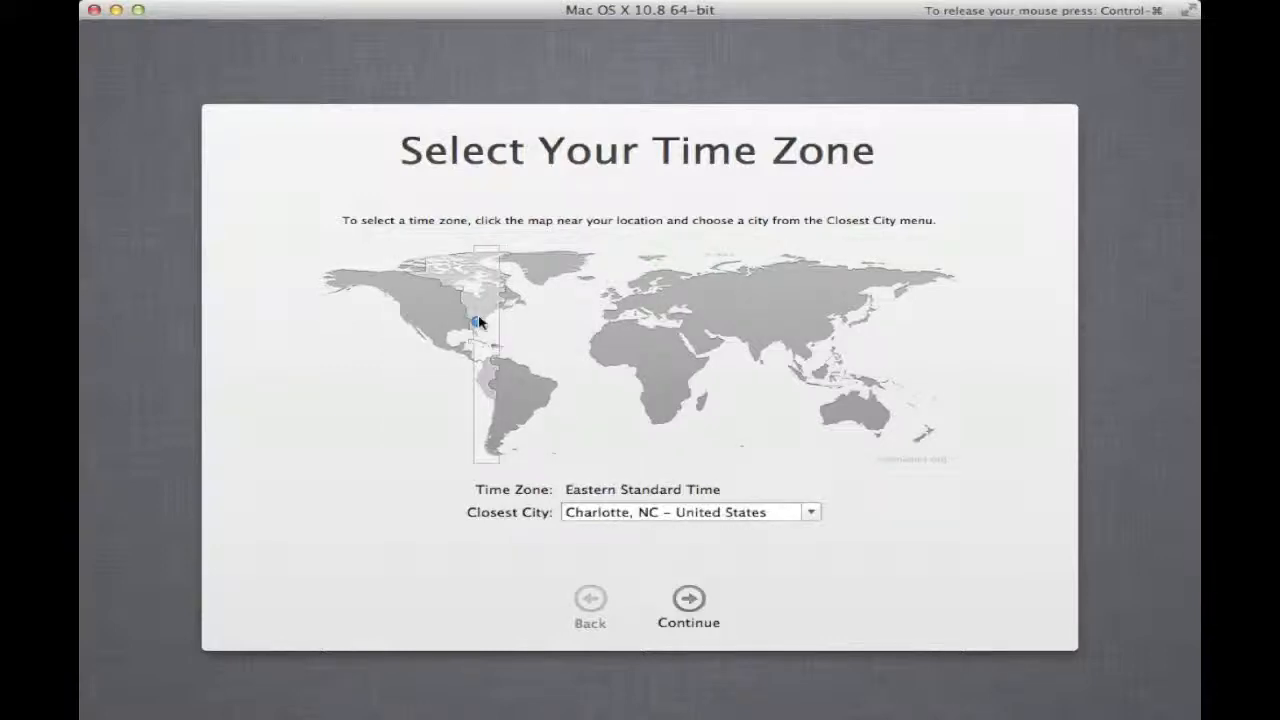
pyautogui.click(486, 317)
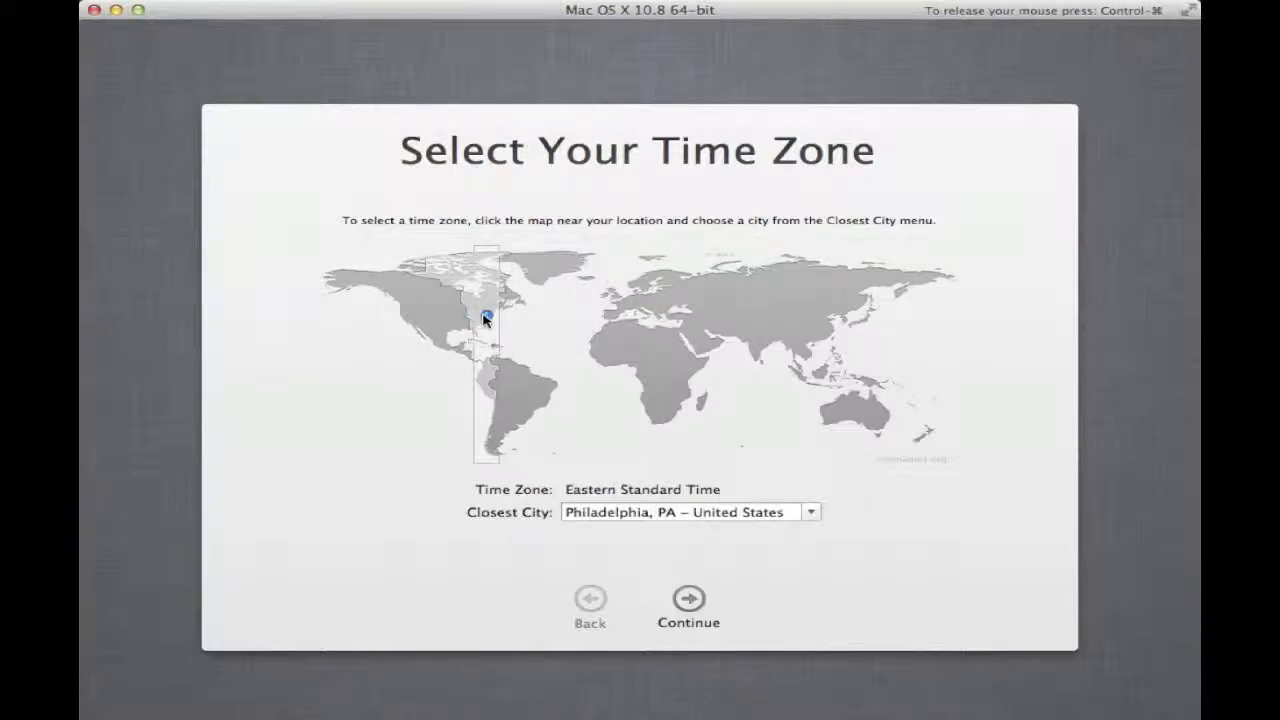
pyautogui.click(690, 599)
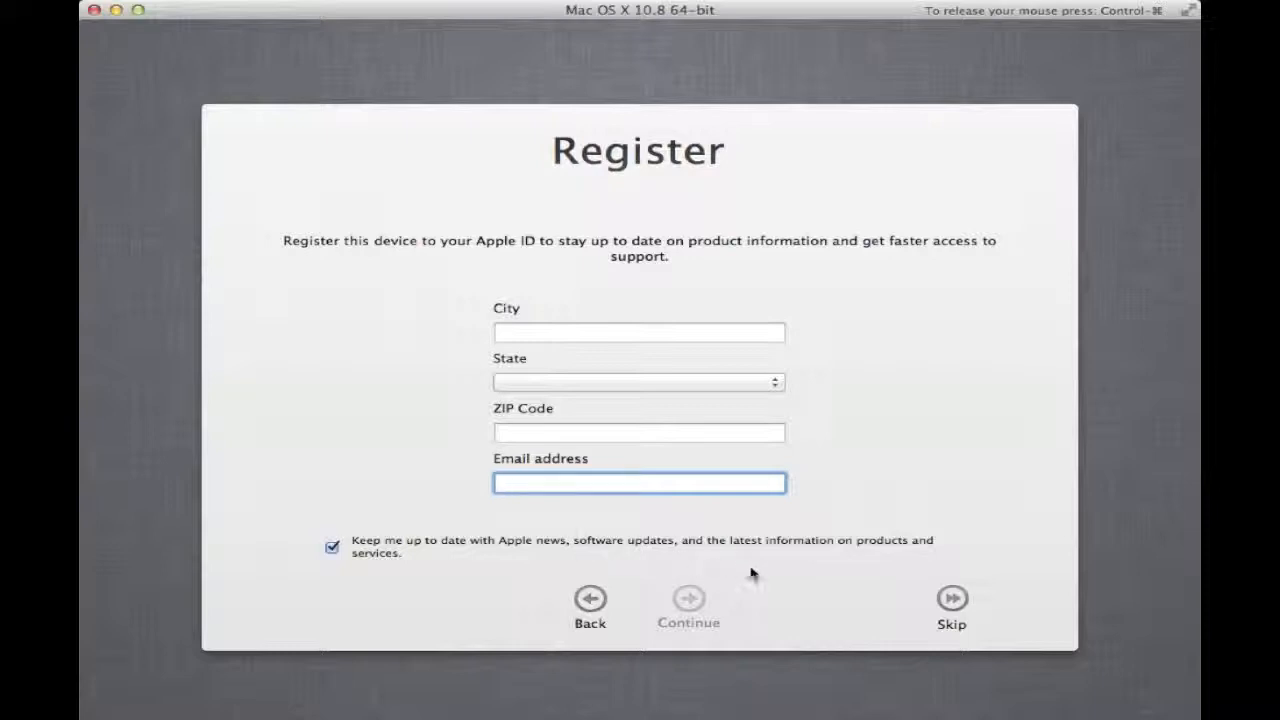
# - Skip registering the Mac and start using it from the Thank You screen
pyautogui.click(946, 600)
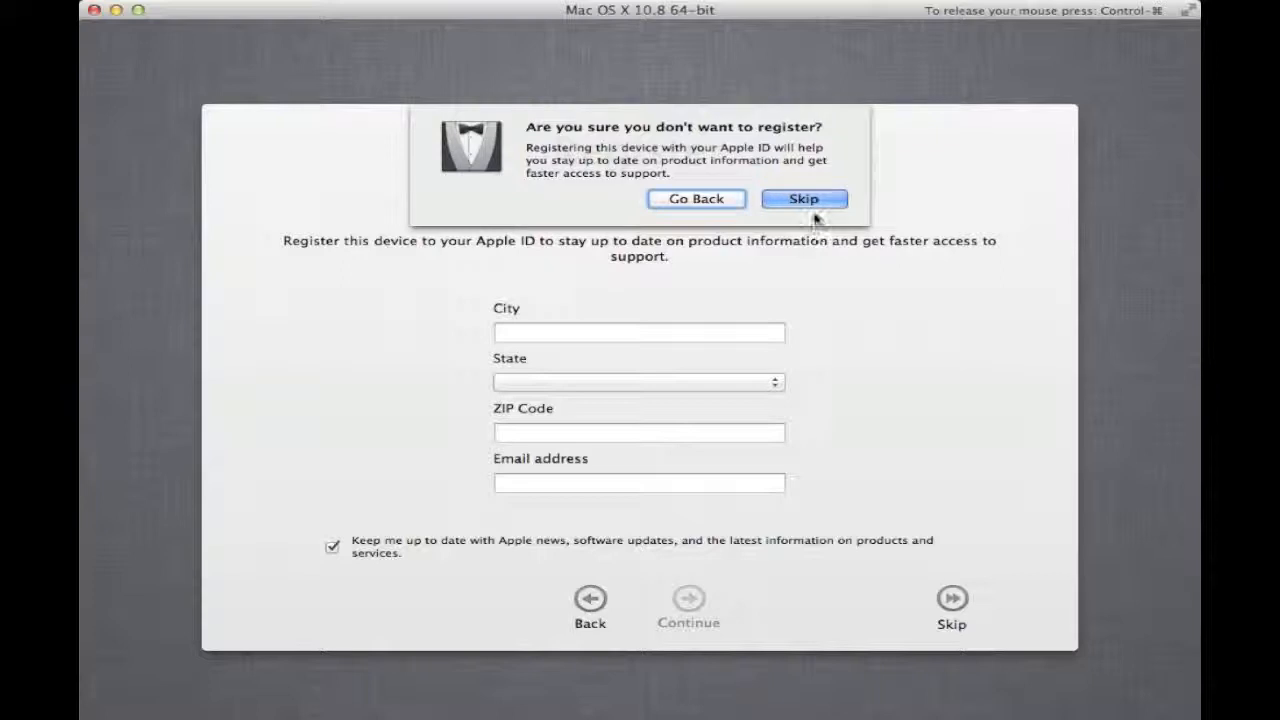
pyautogui.click(806, 199)
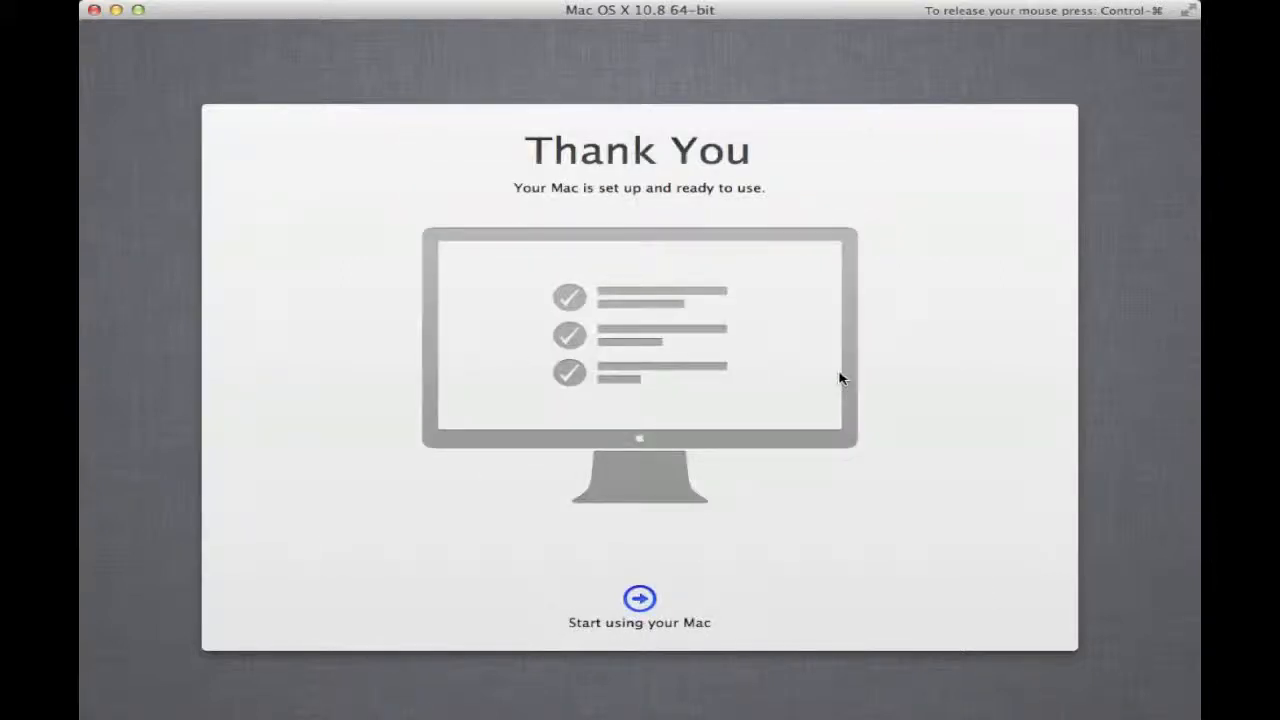
pyautogui.click(645, 598)
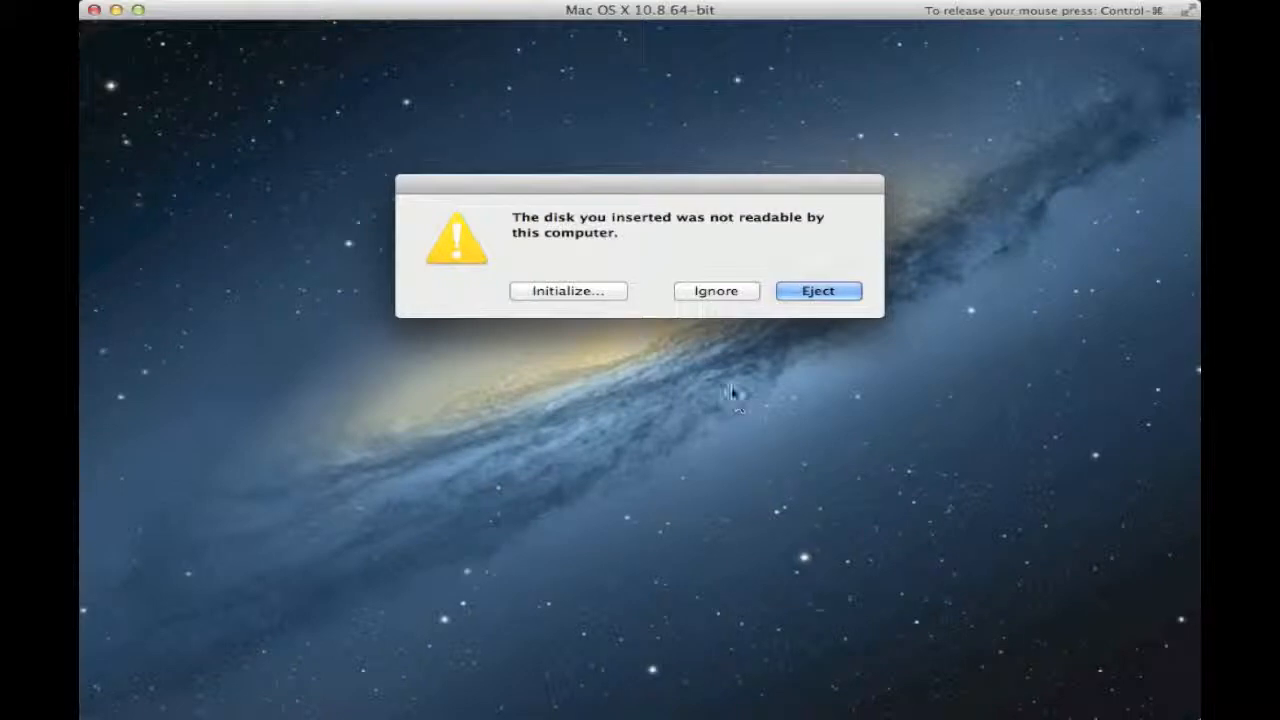
# - Ignore the warning that the inserted disk is not readable
pyautogui.click(708, 292)
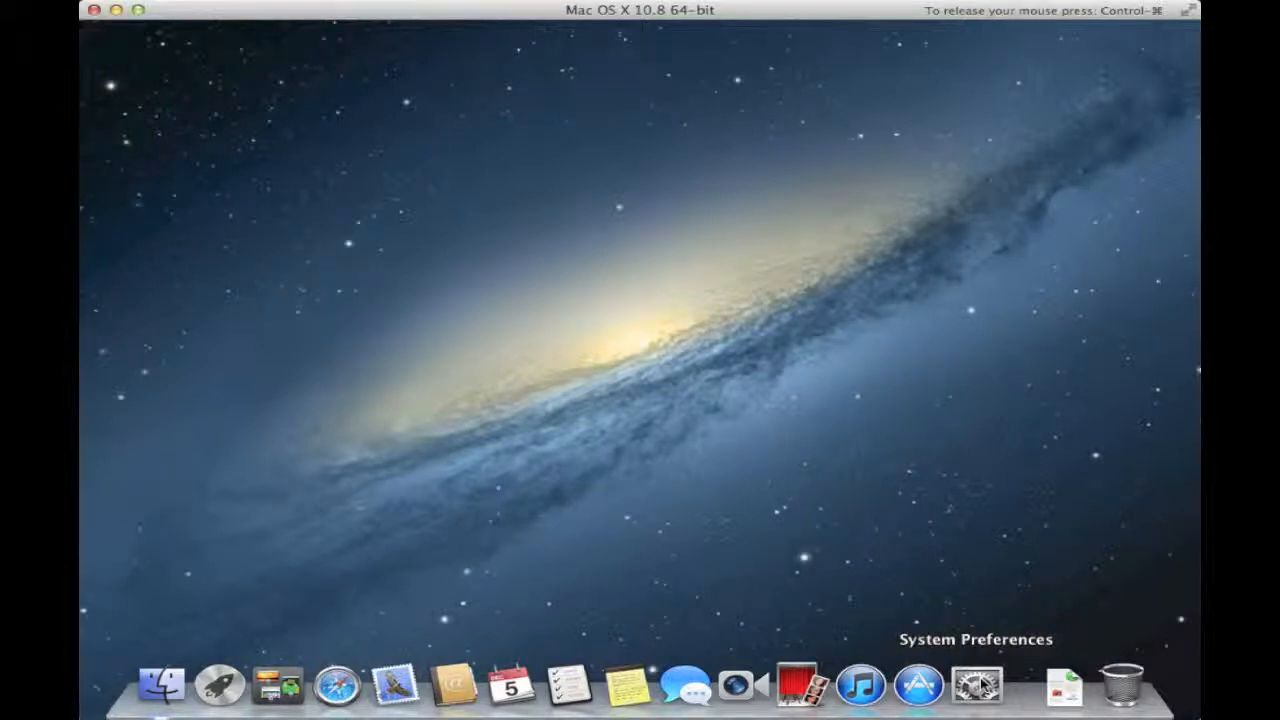
# - Open Users & Groups in System Preferences, unlock it with the admin password, and begin a new account
pyautogui.click(978, 686)
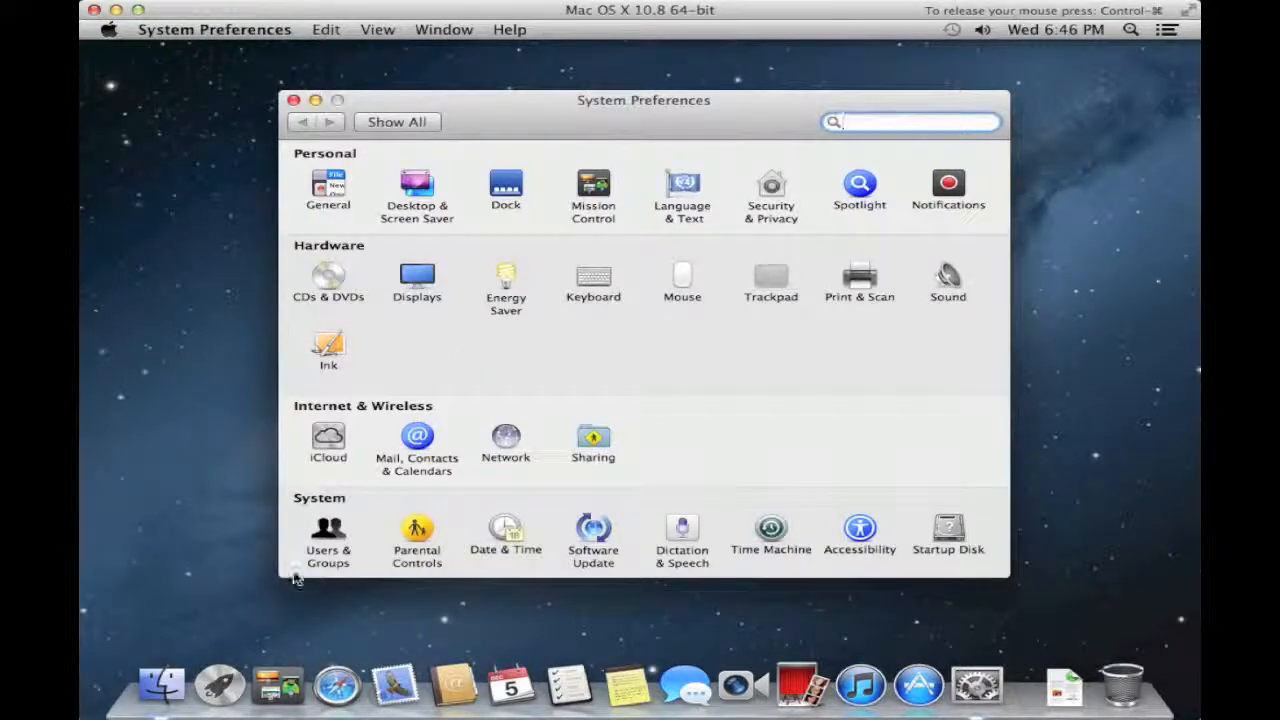
pyautogui.click(327, 535)
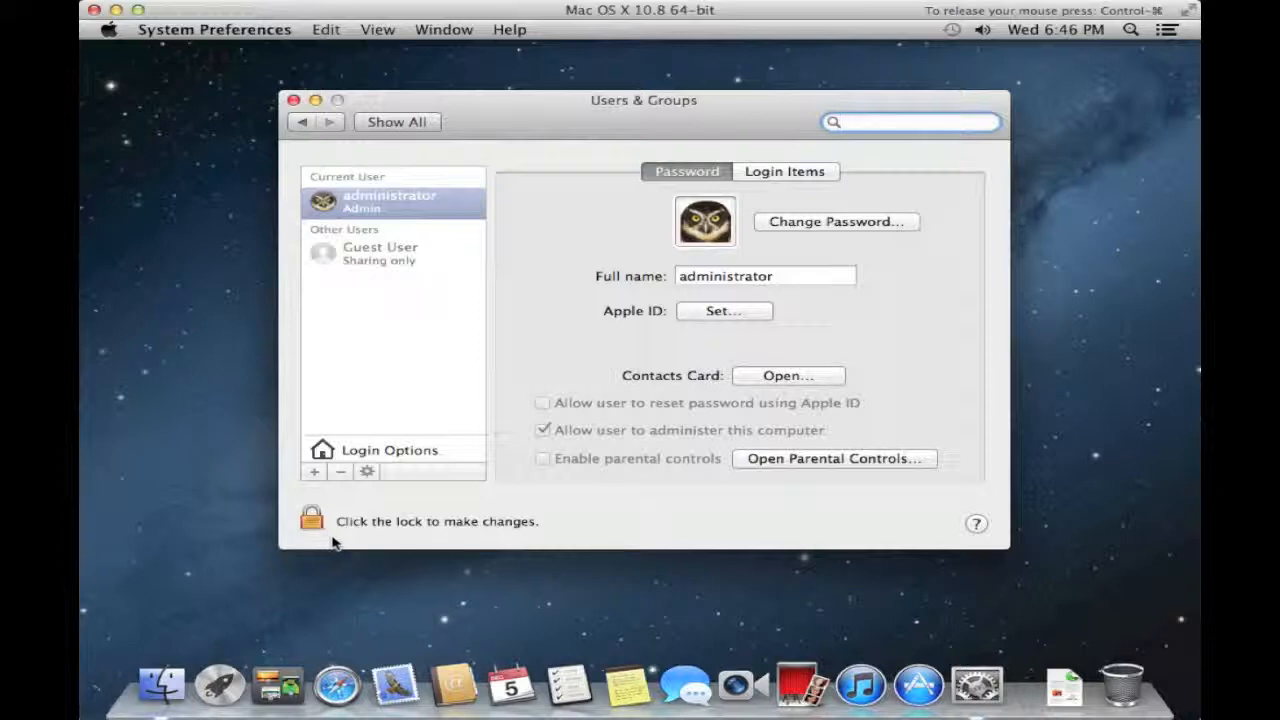
pyautogui.click(329, 534)
pyautogui.click(314, 523)
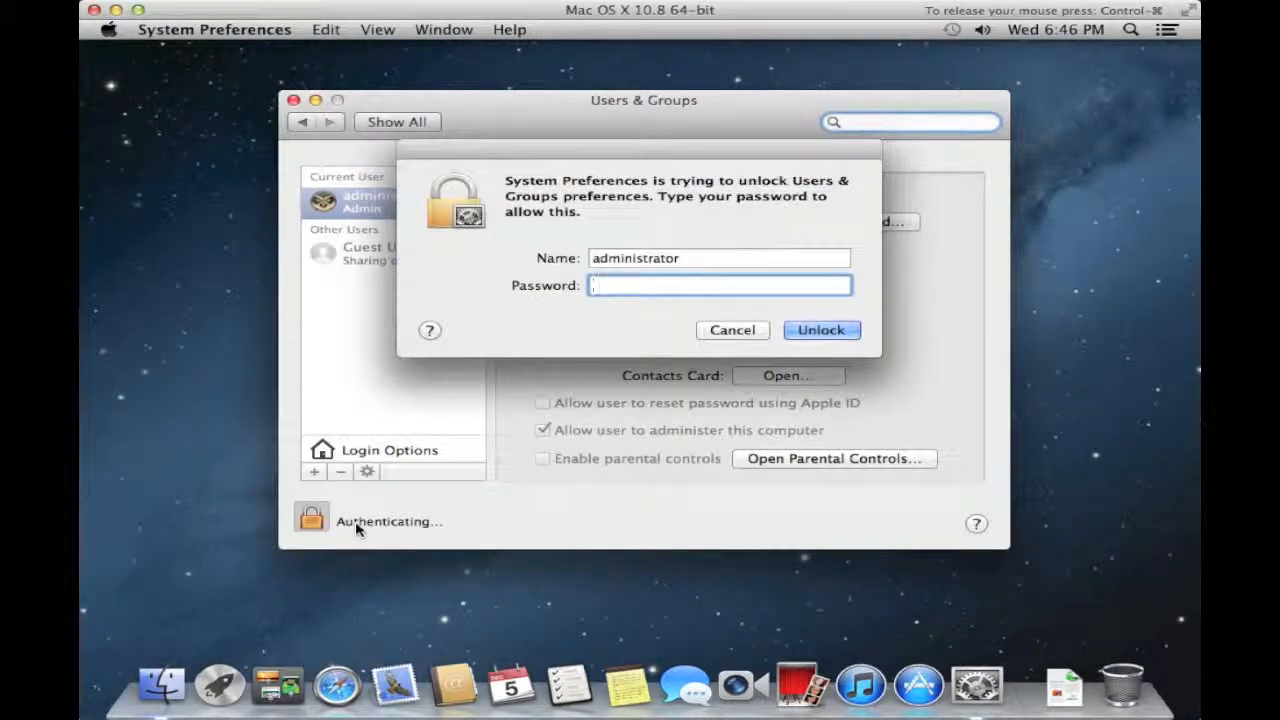
pyautogui.write('••••••••••')
pyautogui.press('Return')
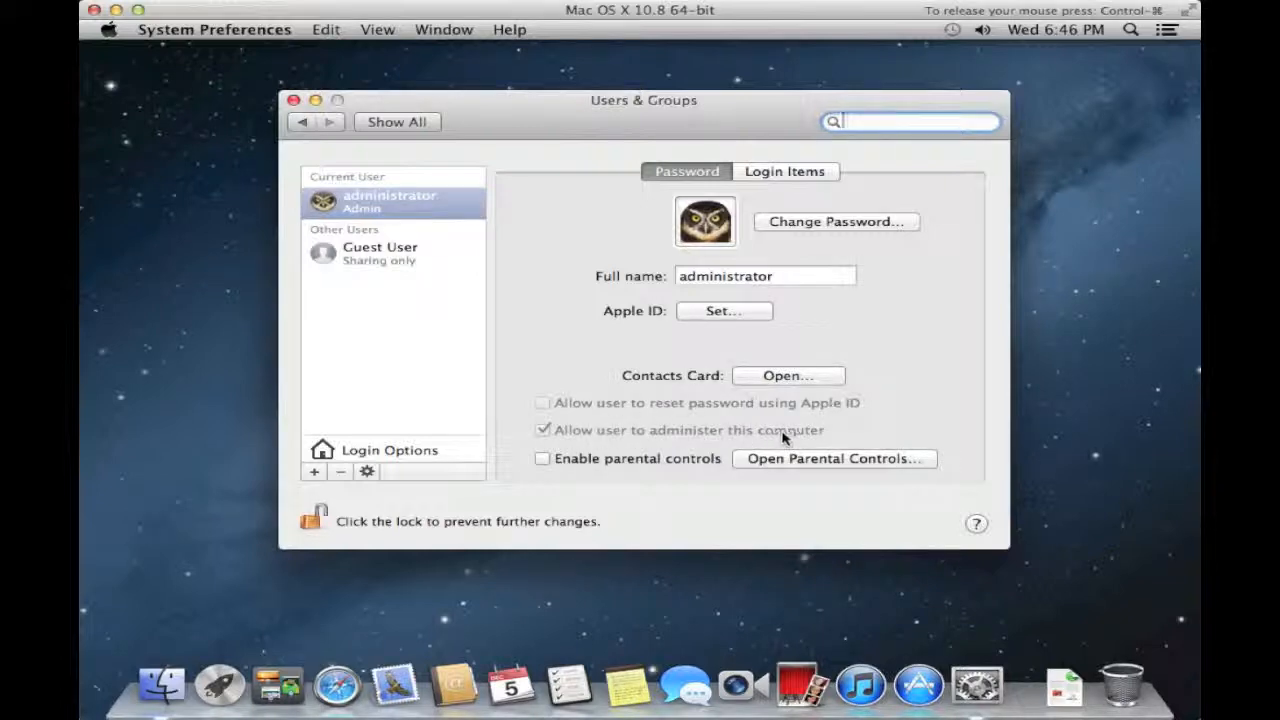
pyautogui.click(314, 472)
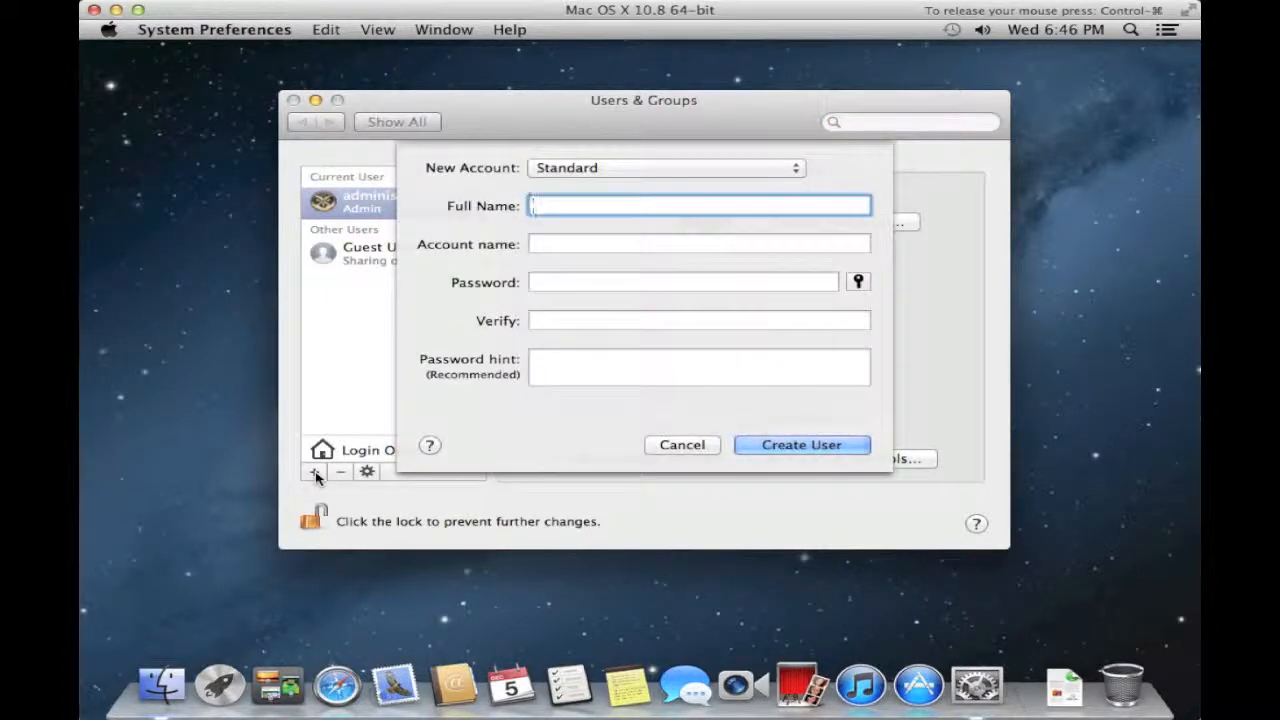
# - Create a Standard user 'The Technologycloset' with a verified password, keeping automatic login on
pyautogui.click(601, 168)
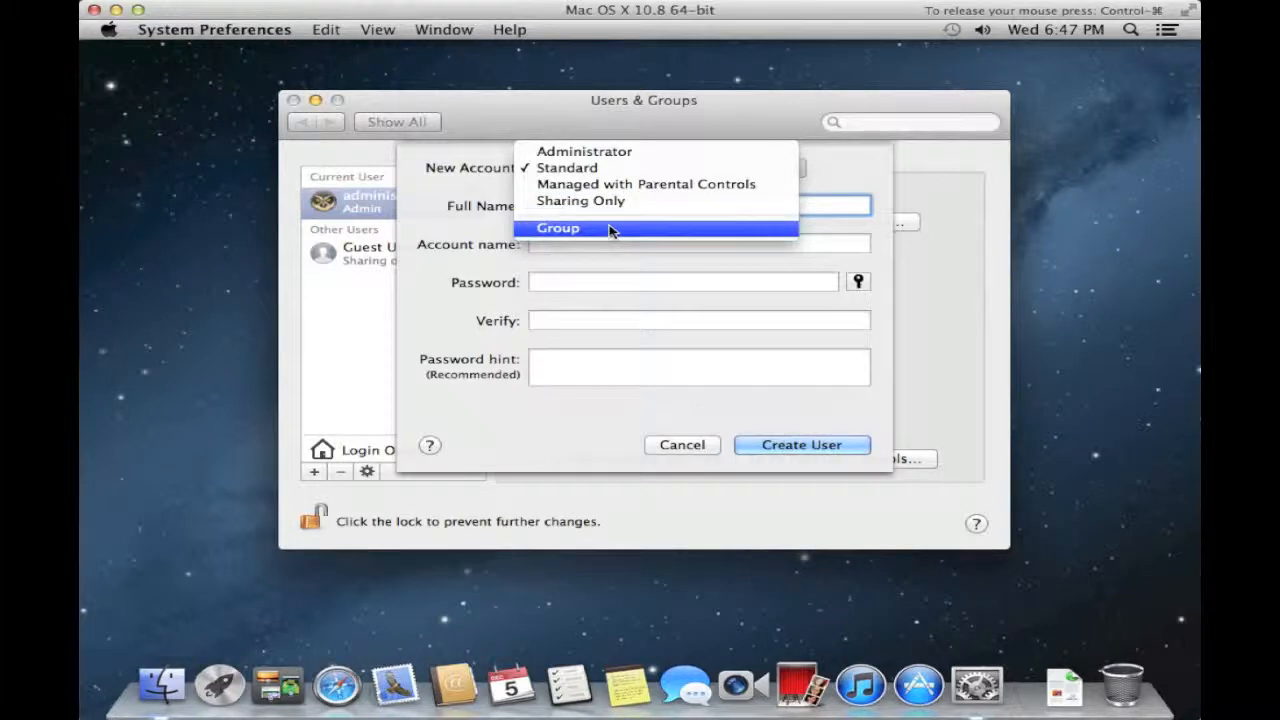
pyautogui.click(601, 170)
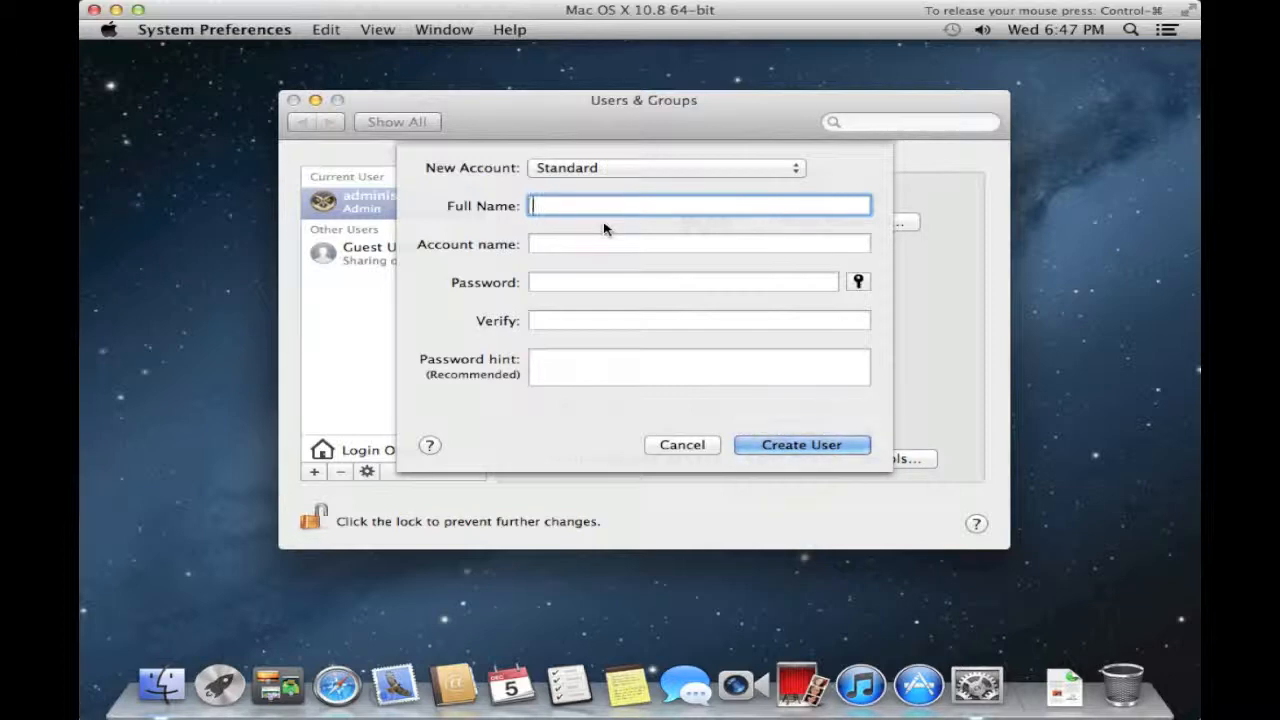
pyautogui.write('The Technologycloset')
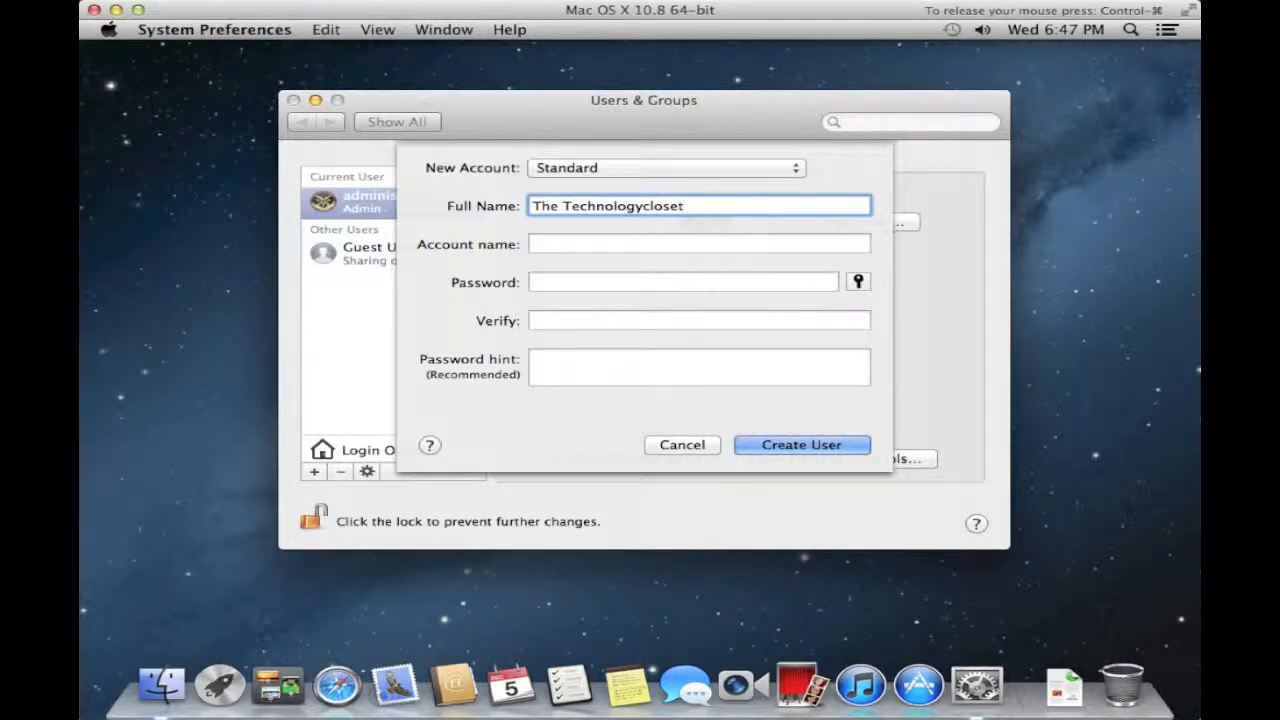
pyautogui.press('Tab')
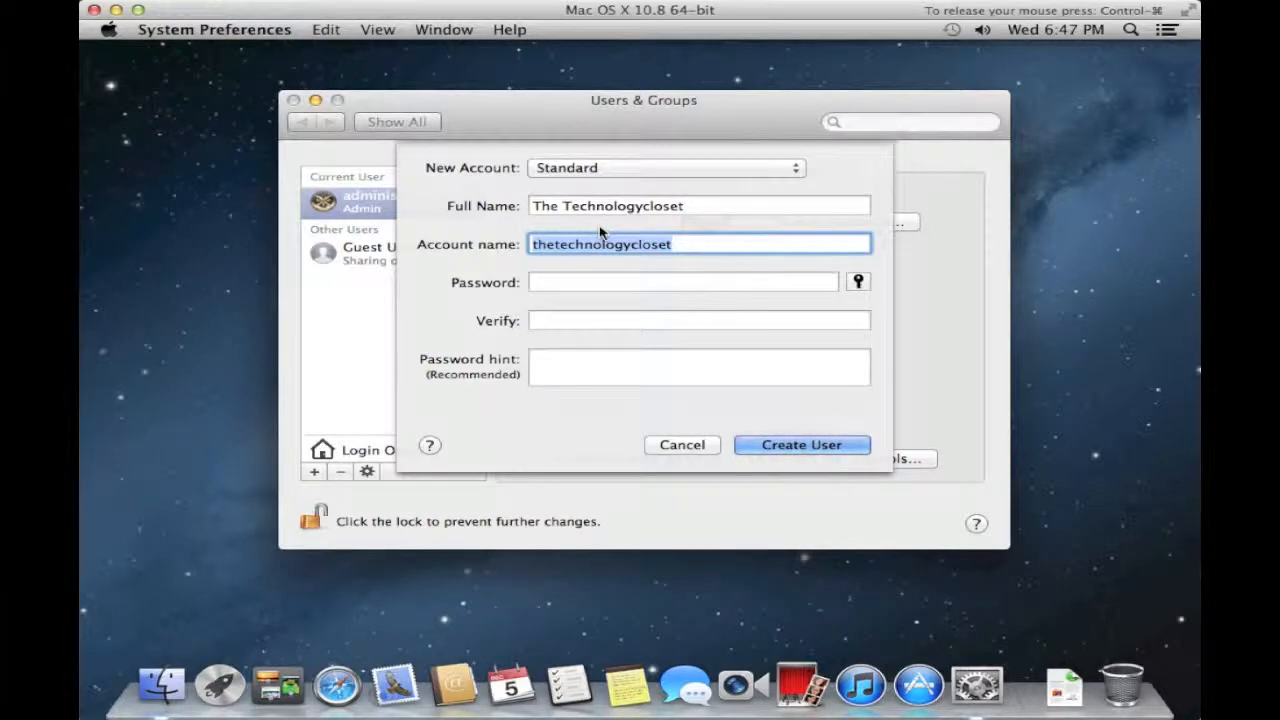
pyautogui.press('Tab')
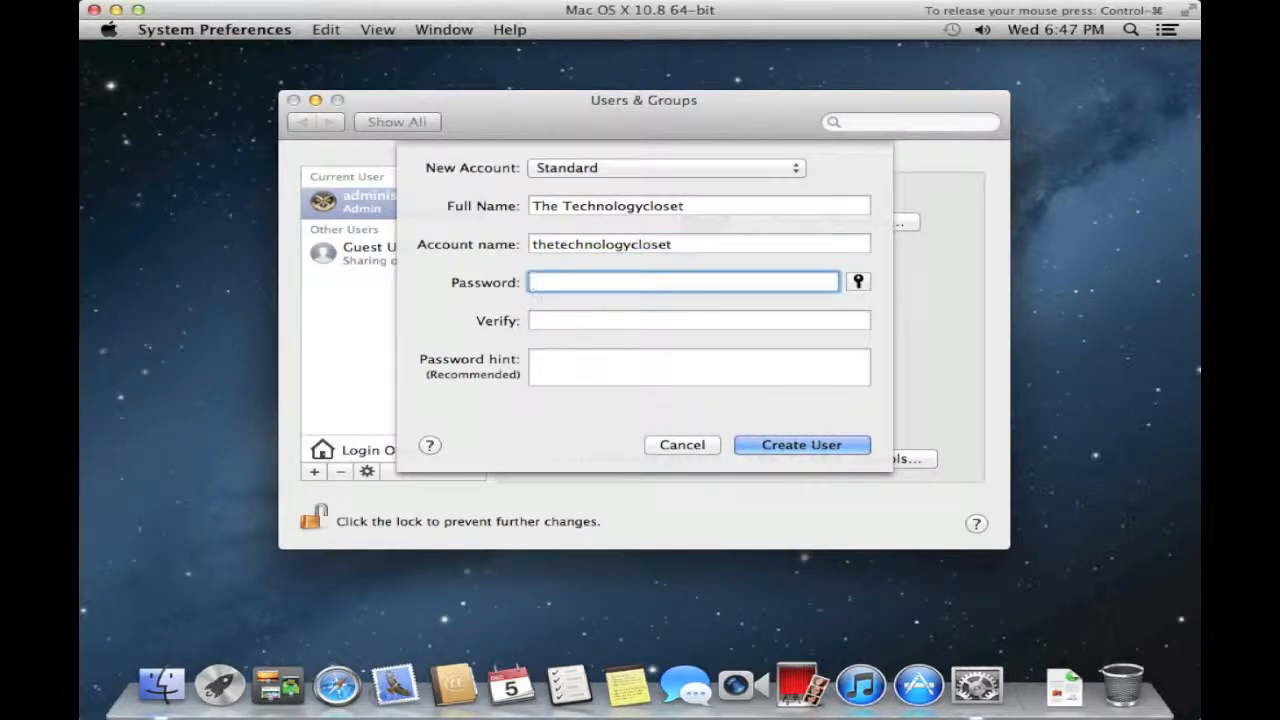
pyautogui.write('••••••')
pyautogui.press('Tab')
pyautogui.write('••••••')
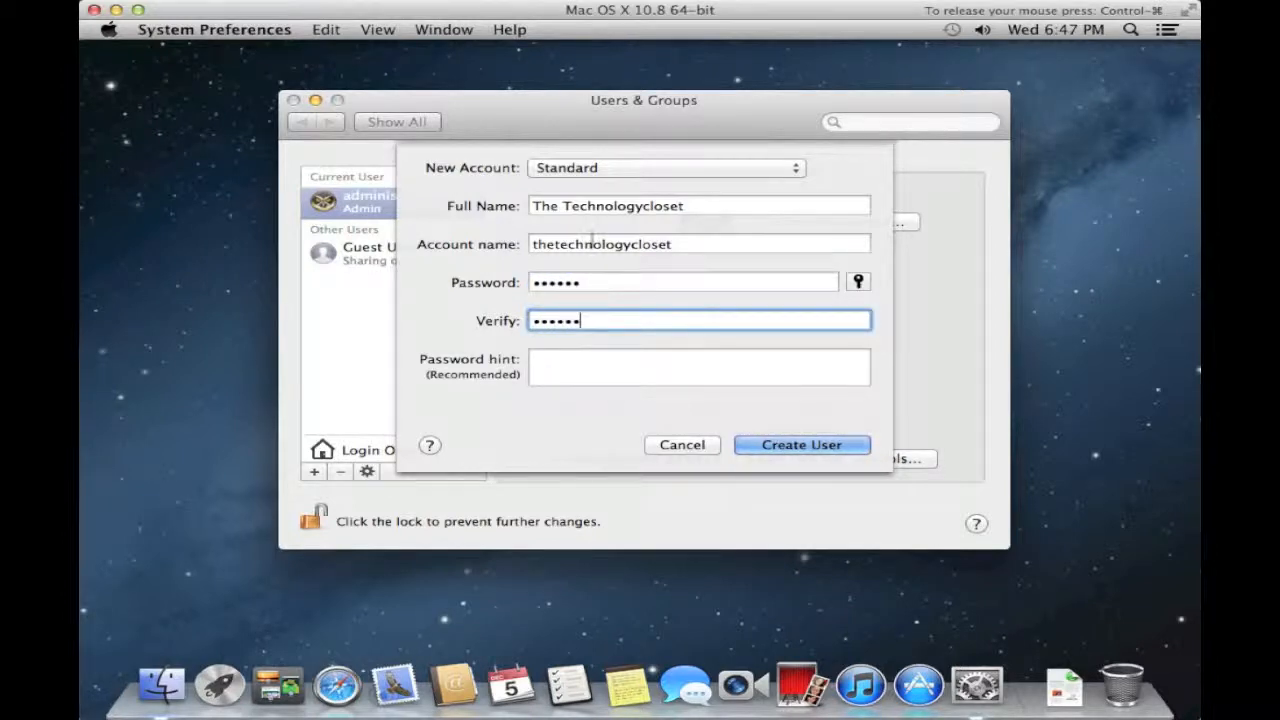
pyautogui.click(787, 453)
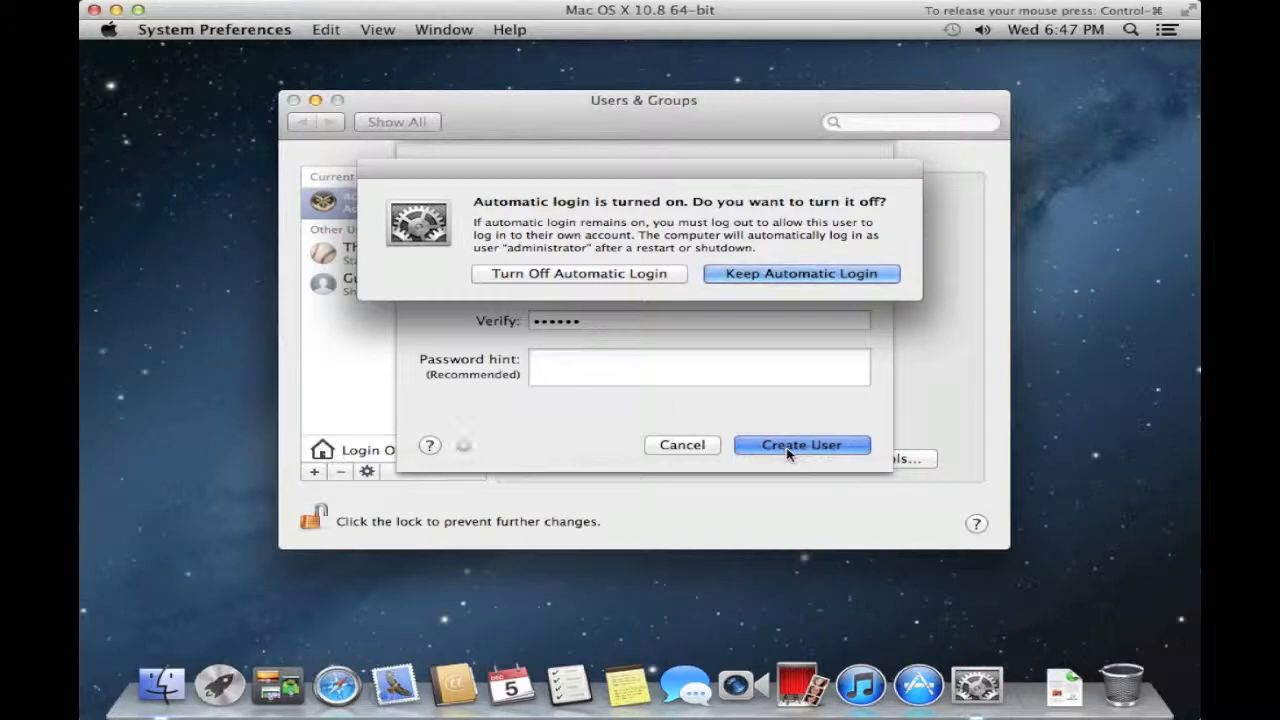
pyautogui.click(782, 283)
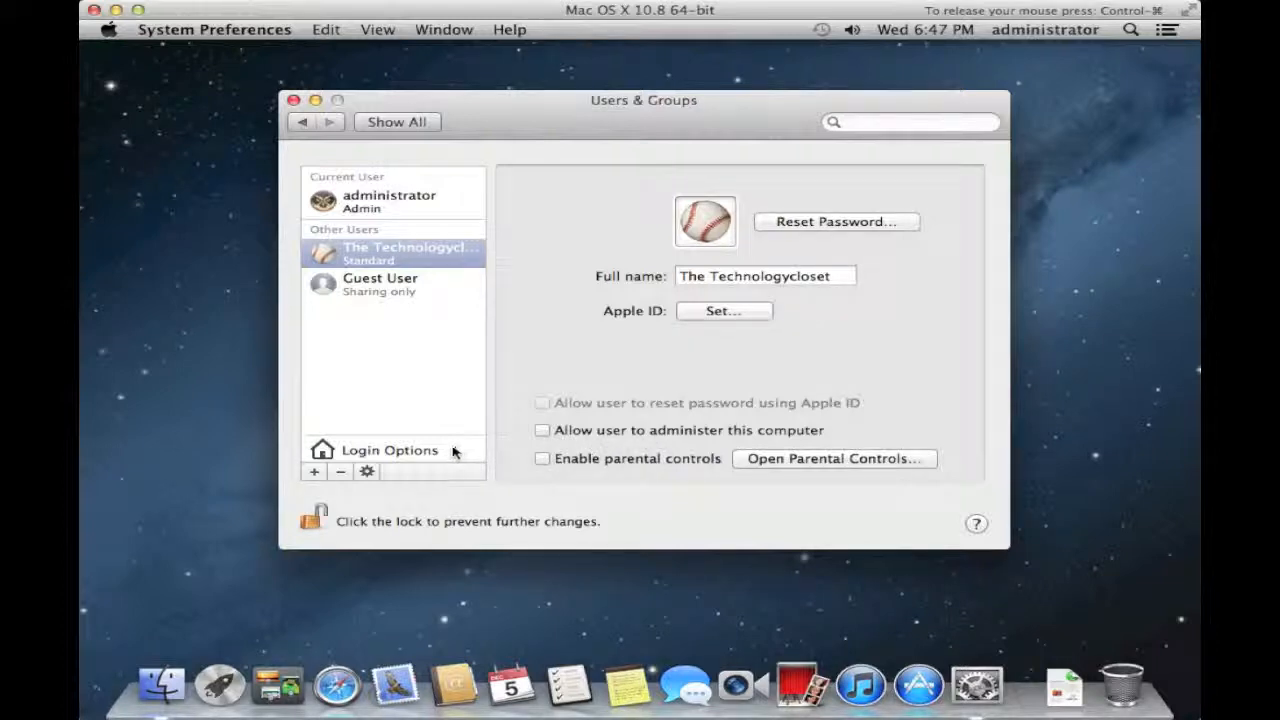
# - Set automatic login in Login Options to the new user with its password, then lock the settings
pyautogui.click(422, 451)
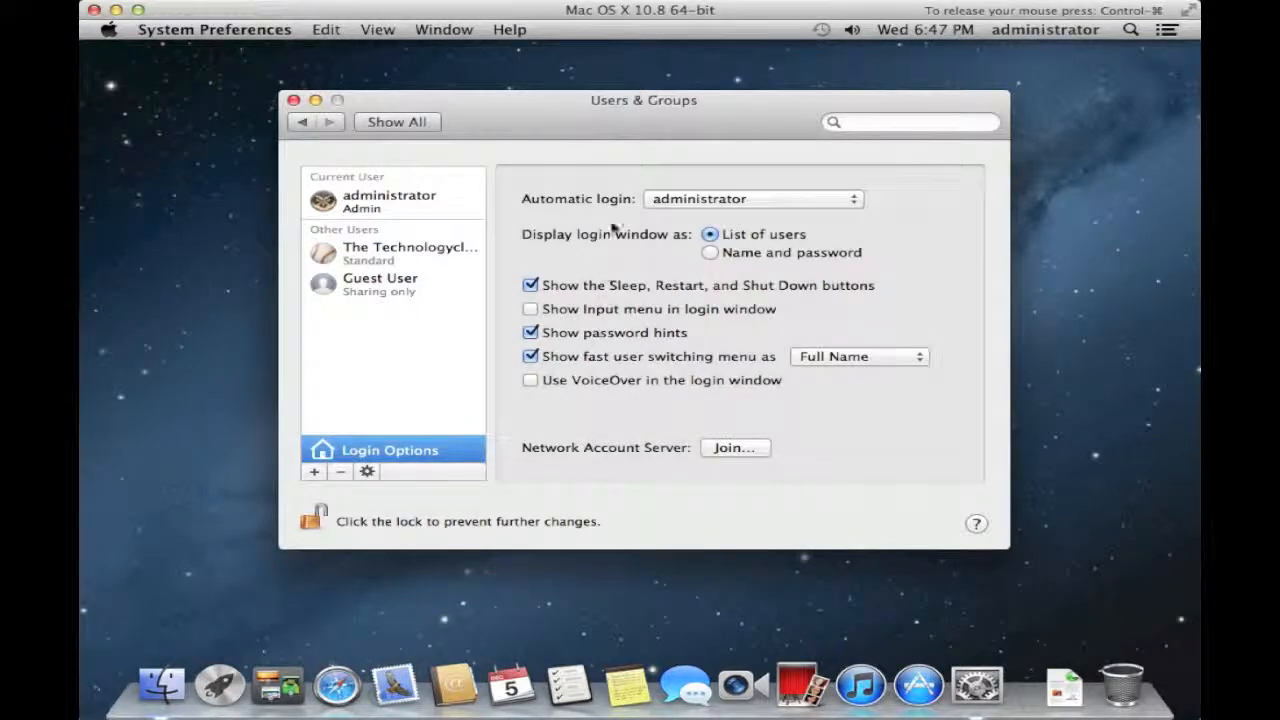
pyautogui.click(677, 206)
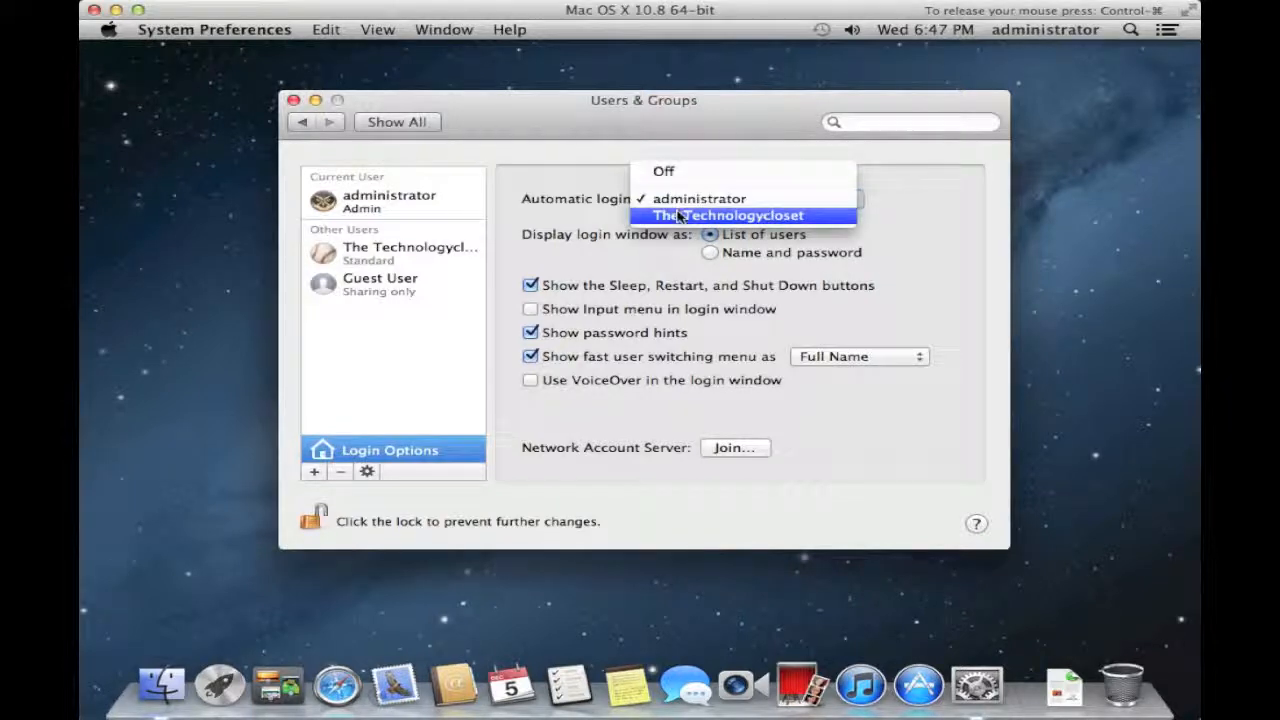
pyautogui.click(679, 215)
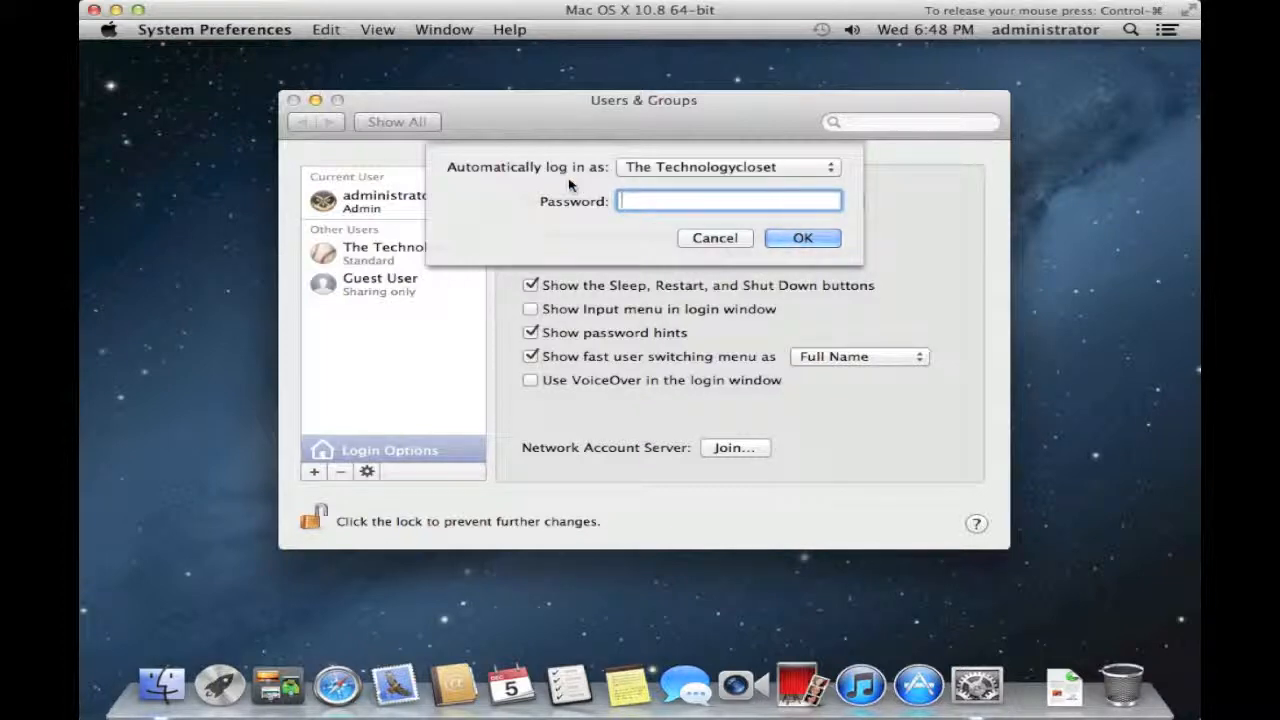
pyautogui.write('******')
pyautogui.click(787, 234)
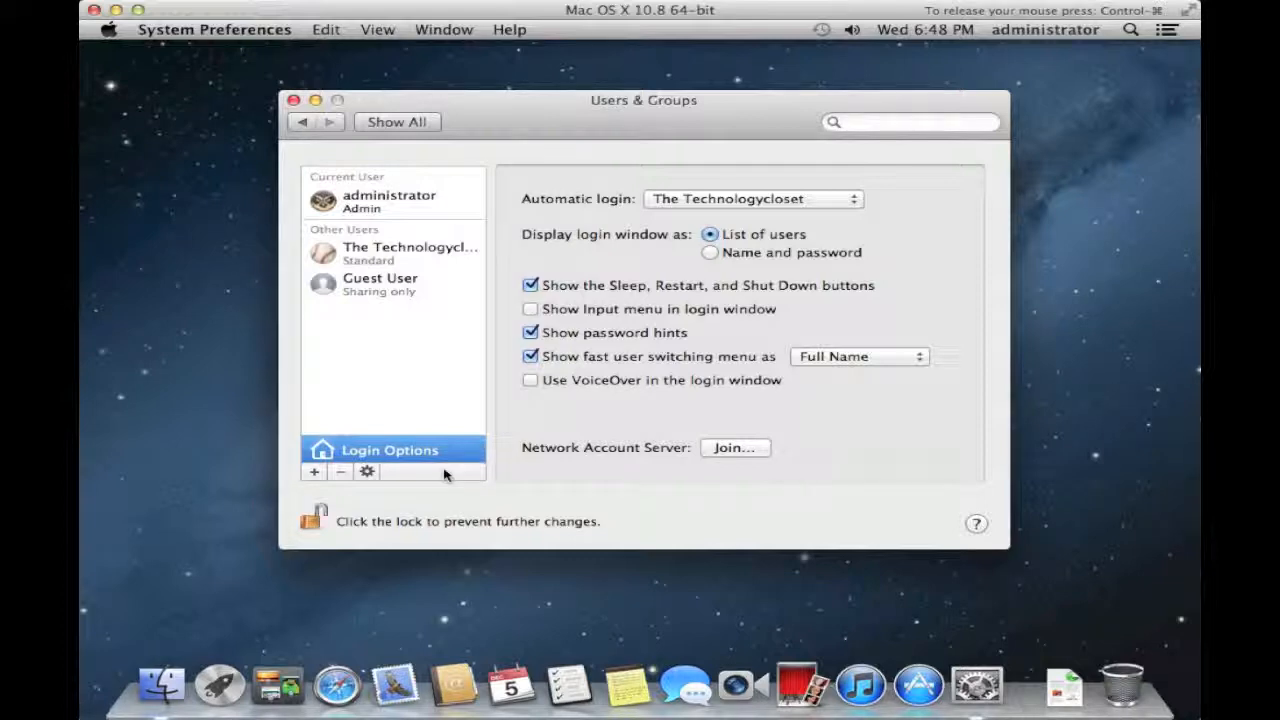
pyautogui.click(316, 516)
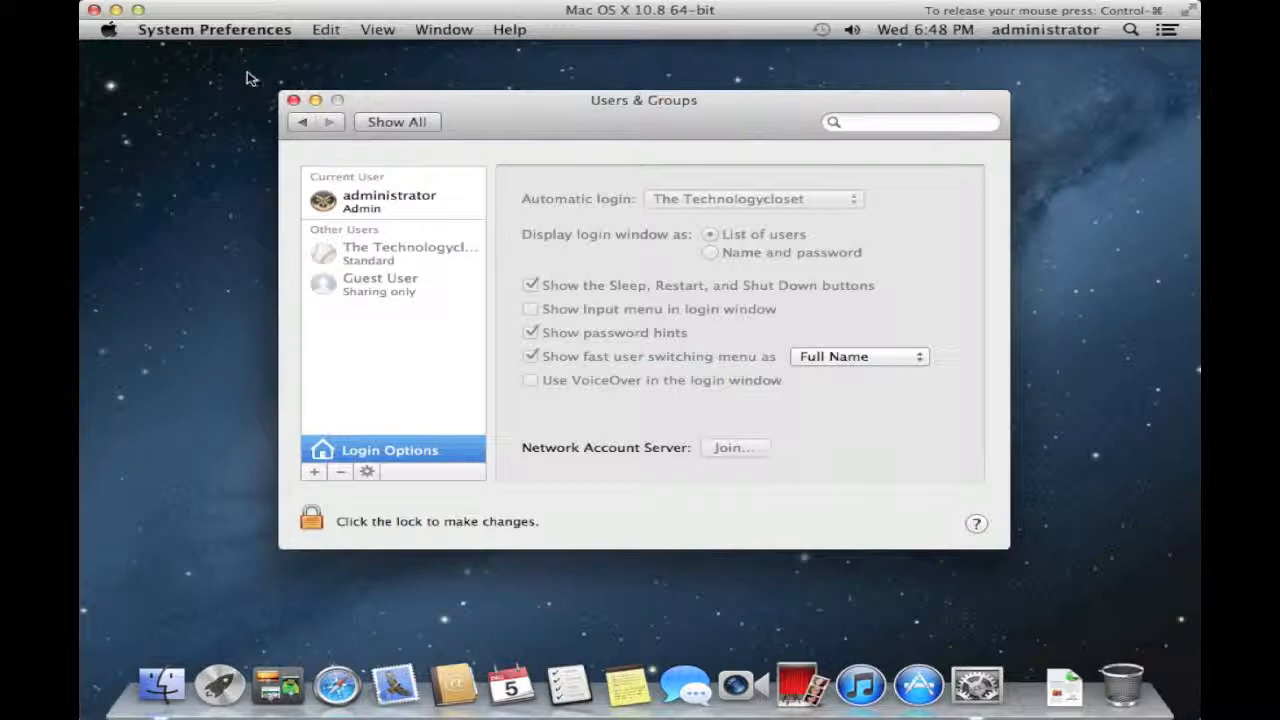
# - Quit System Preferences, log out of administrator, and select the new user at the login window
pyautogui.click(232, 38)
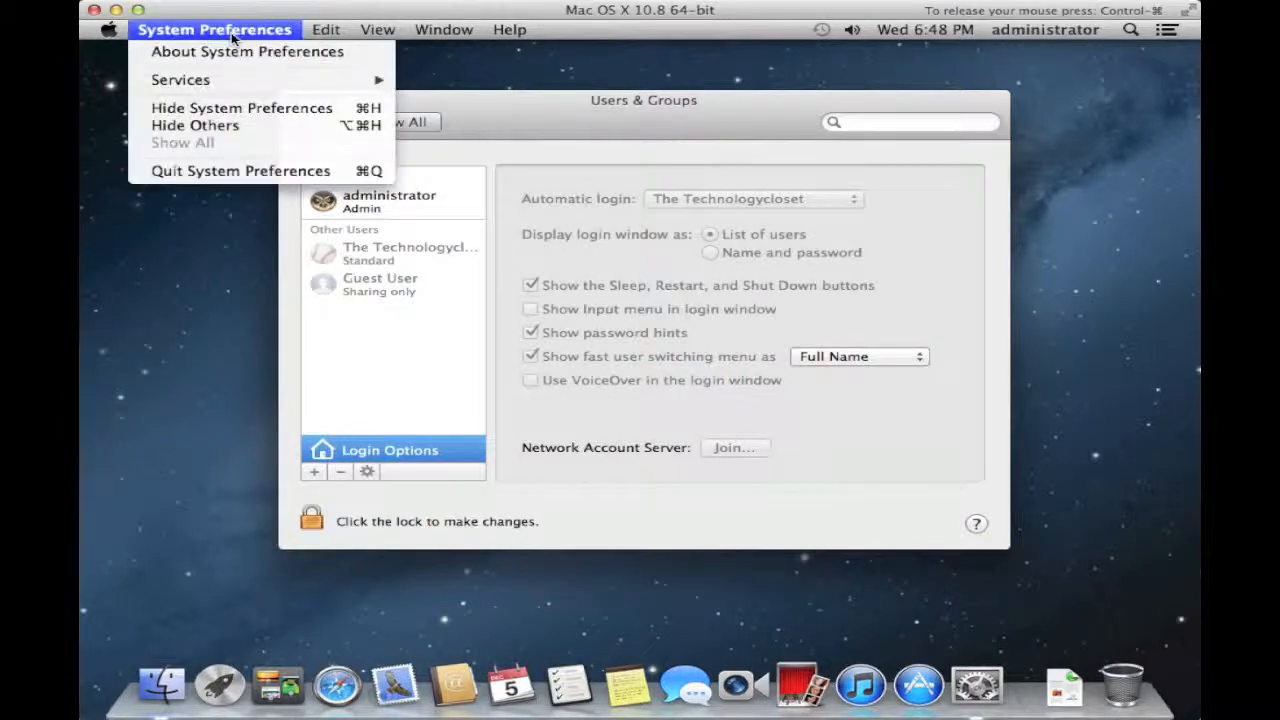
pyautogui.click(284, 171)
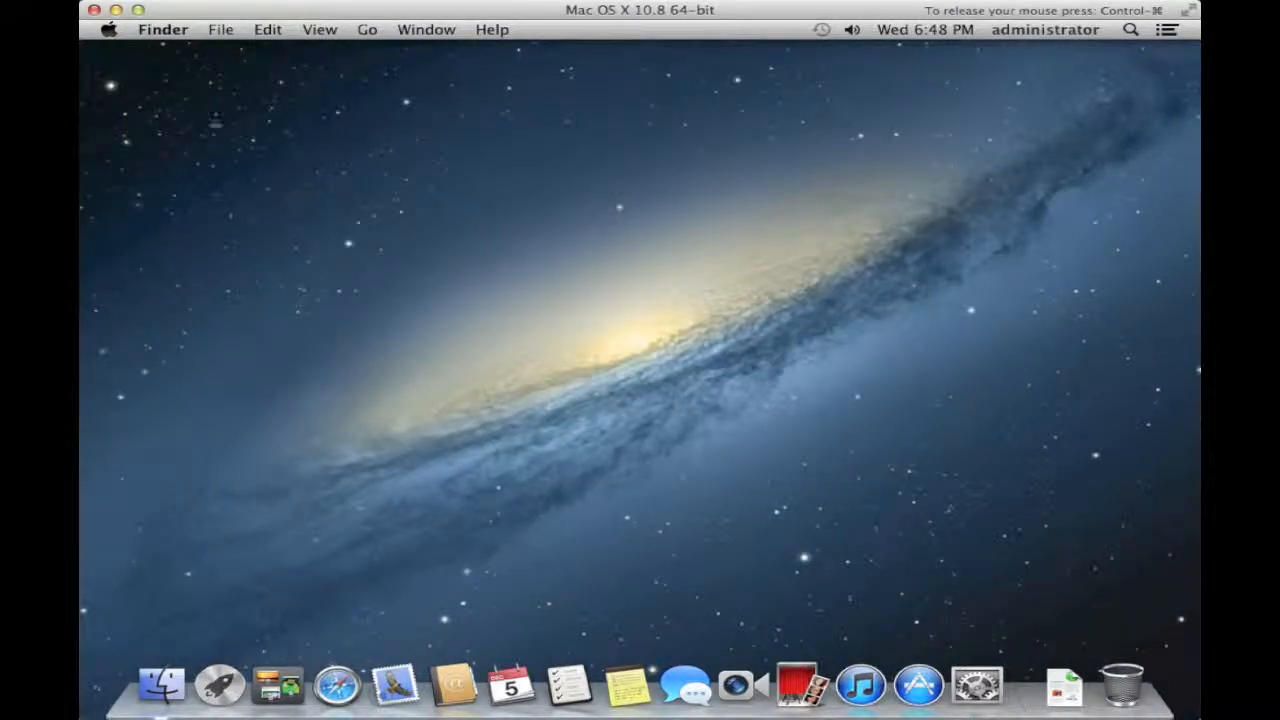
pyautogui.click(113, 35)
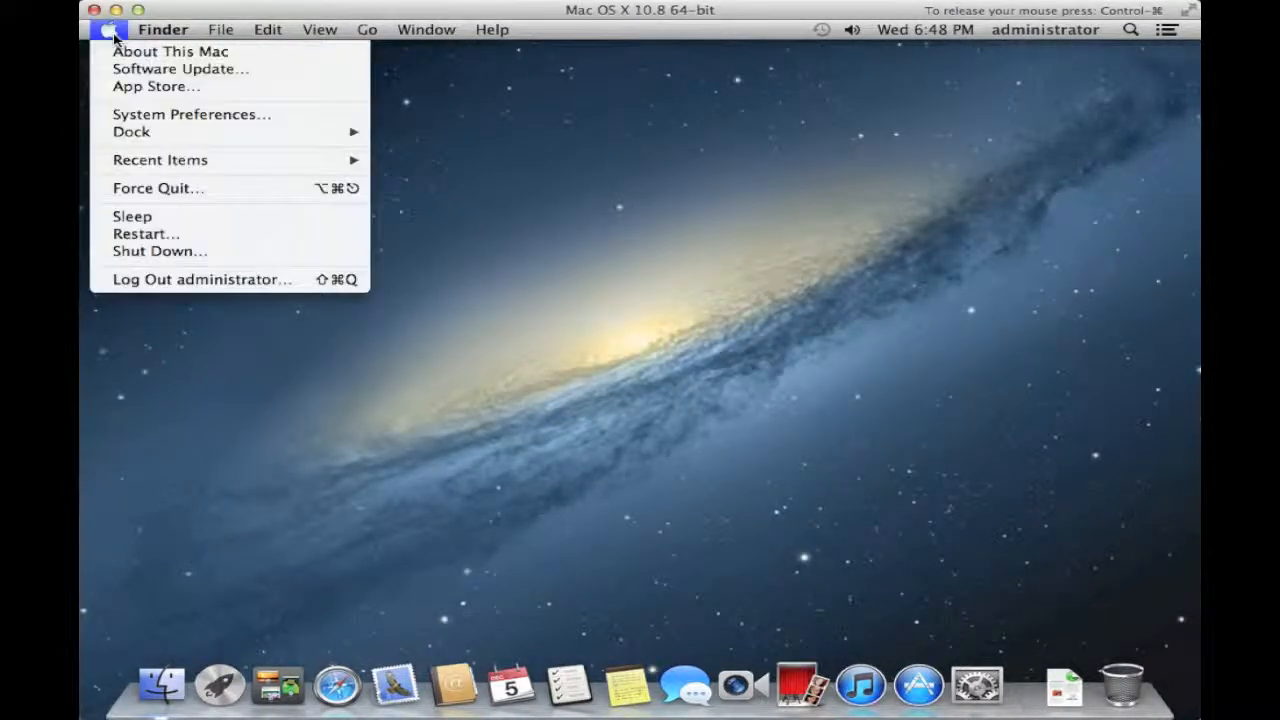
pyautogui.click(208, 280)
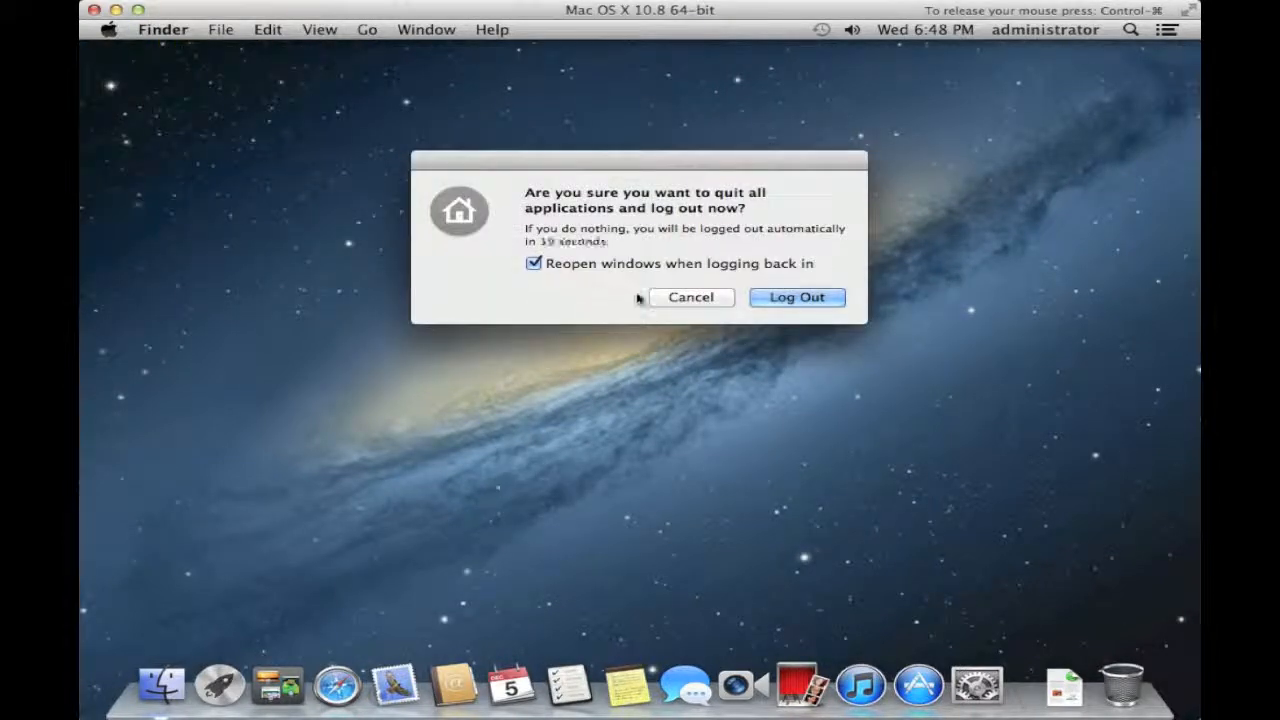
pyautogui.click(762, 296)
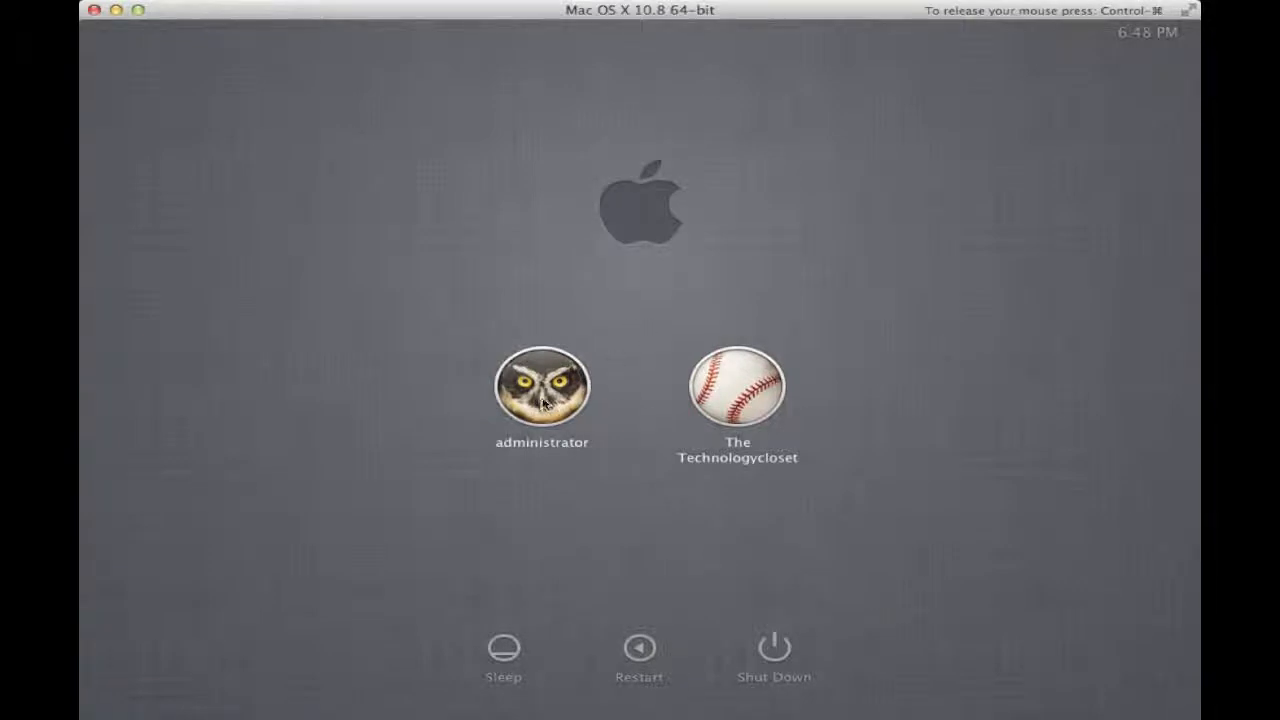
pyautogui.click(732, 404)
# - Log in to the guest's Standard user account with its password to reach Apple ID setup
pyautogui.write('p')
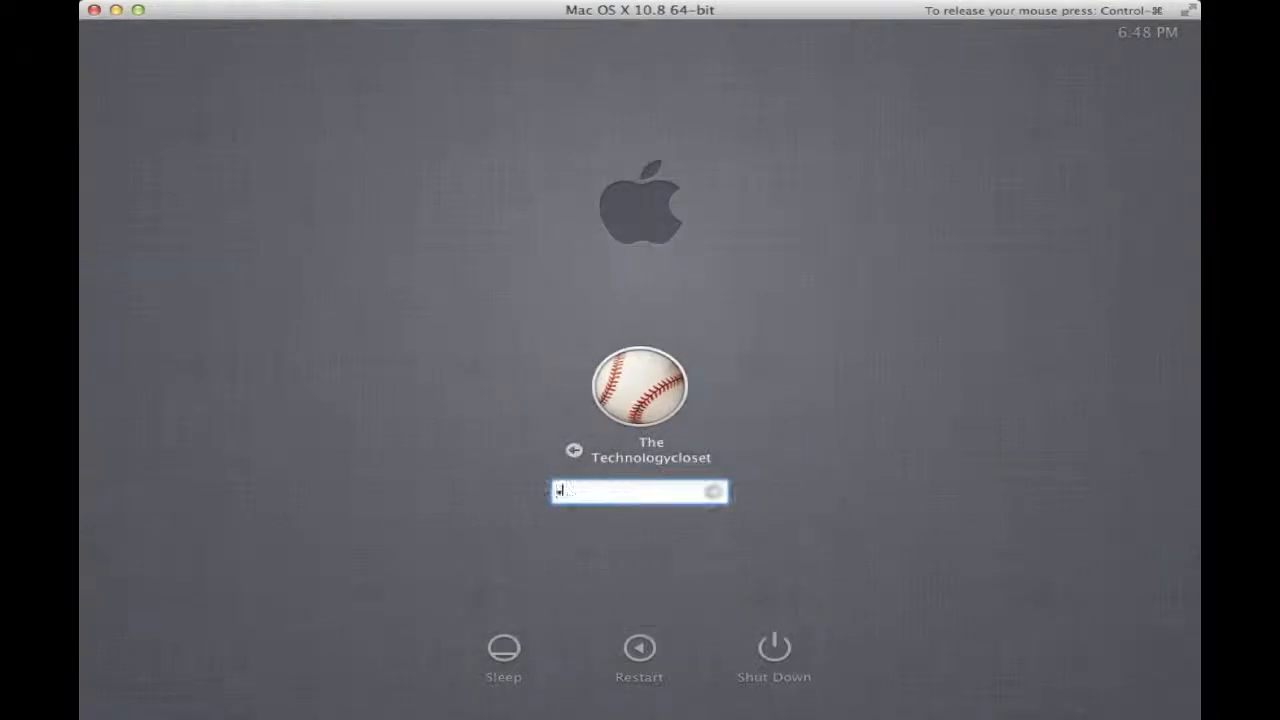
pyautogui.write('assw')
pyautogui.press('Return')
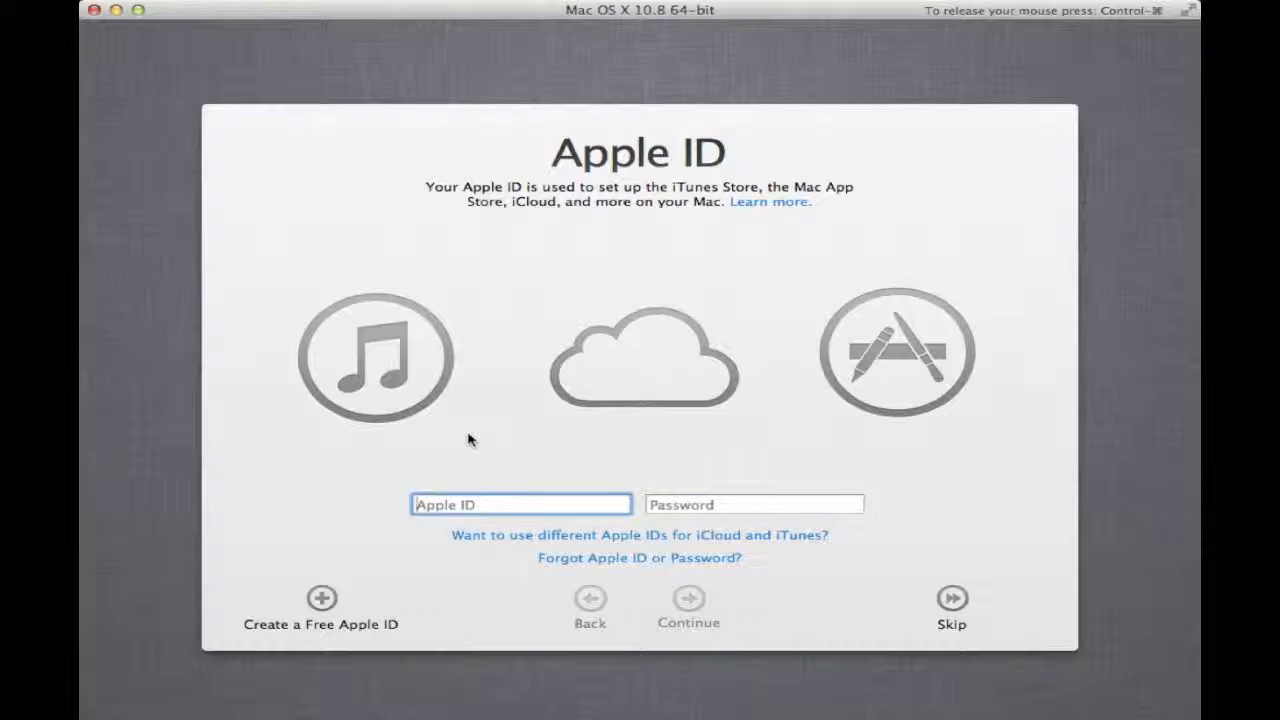
# - Sign in with the user's iCloud Apple ID e-mail and password, then agree to the OS X terms
pyautogui.press('Tab')
pyautogui.write('••••••••••')
pyautogui.press('Return')
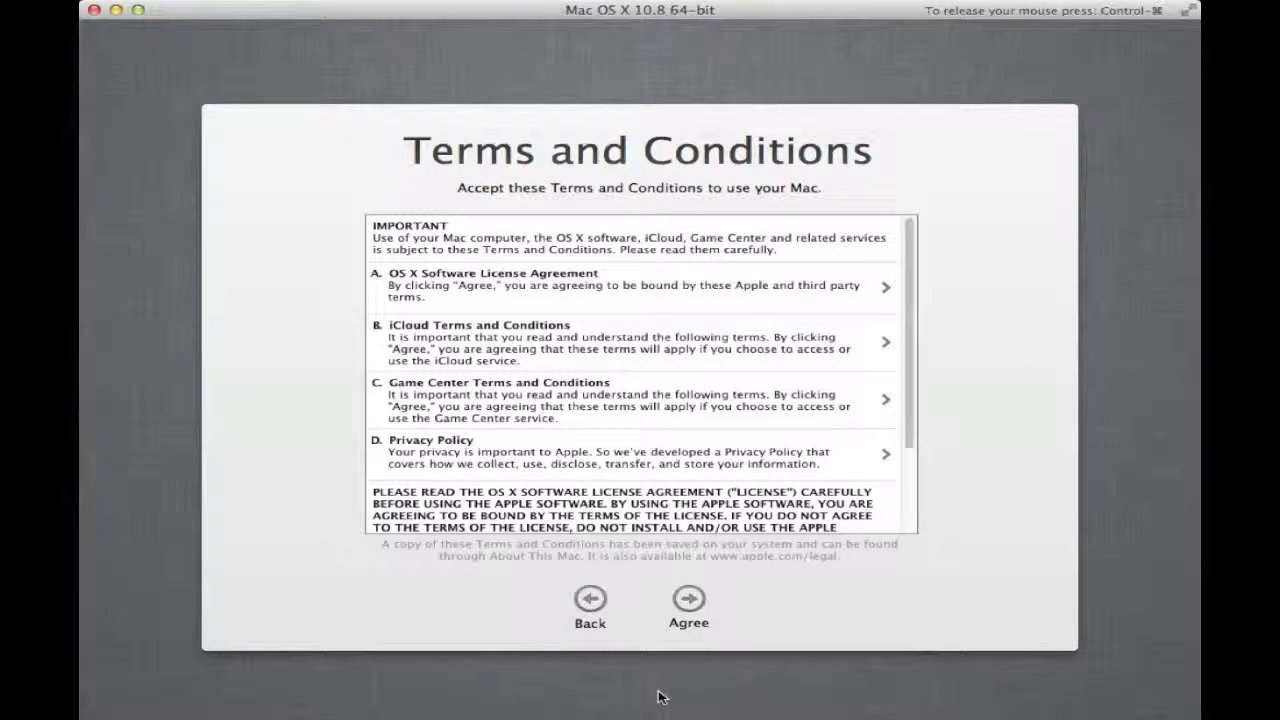
pyautogui.click(688, 601)
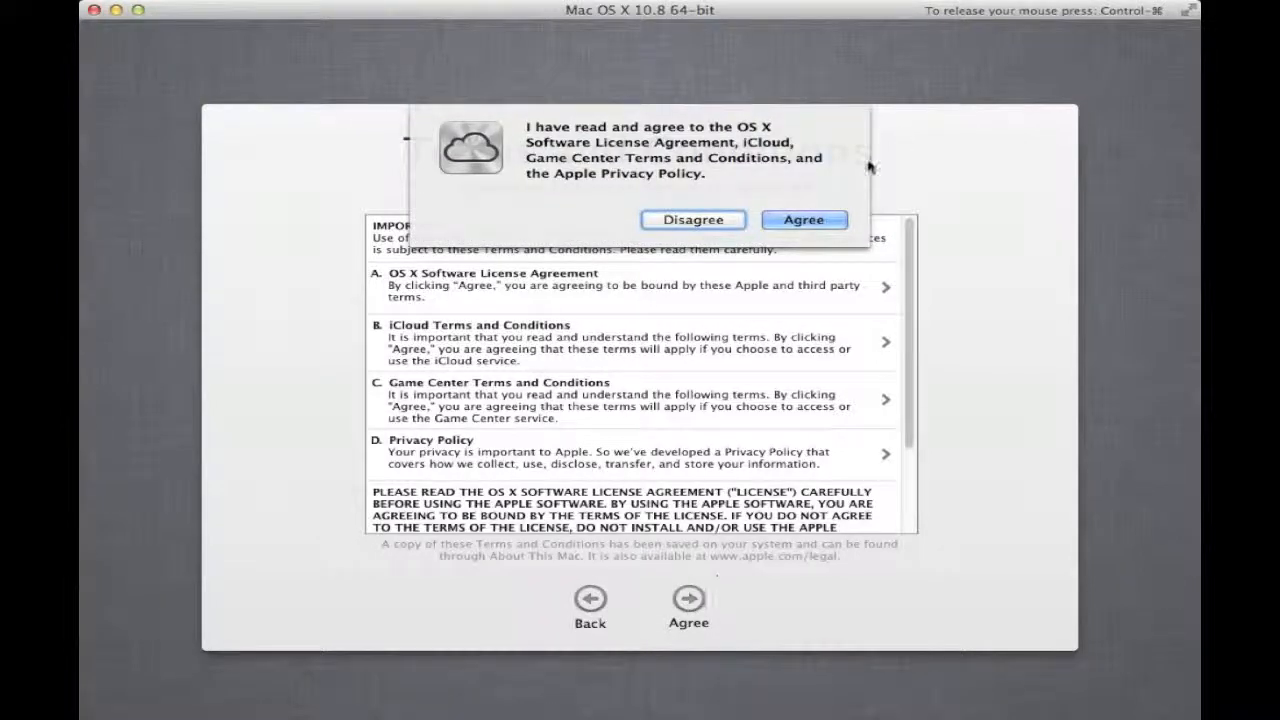
pyautogui.click(816, 219)
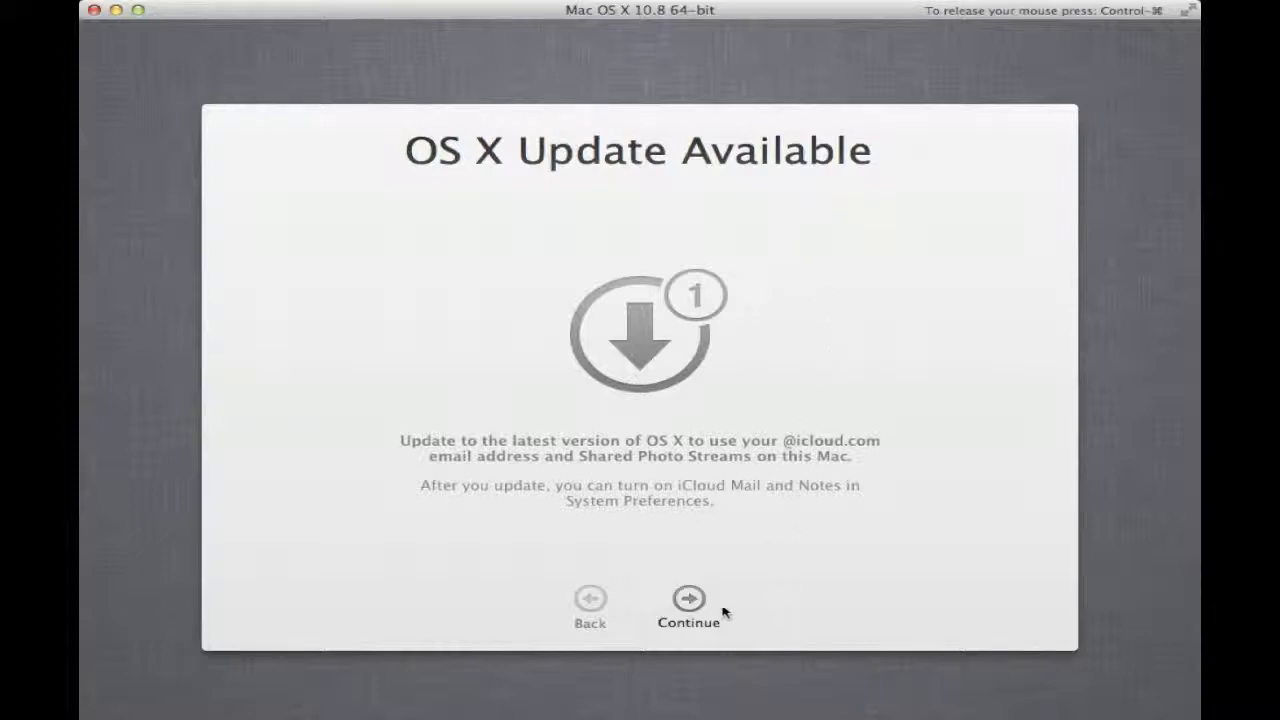
# - Skip the OS X update notice and set up iCloud, allowing contacts and calendars to upload
pyautogui.click(690, 600)
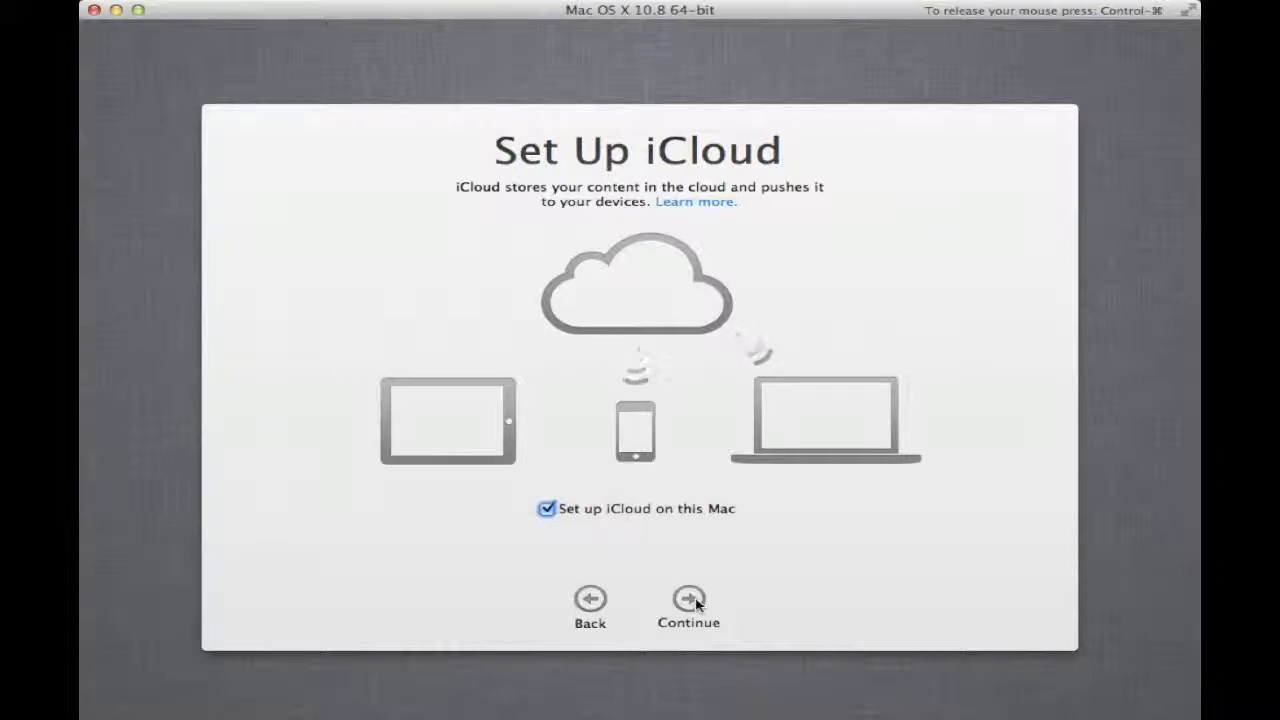
pyautogui.click(689, 599)
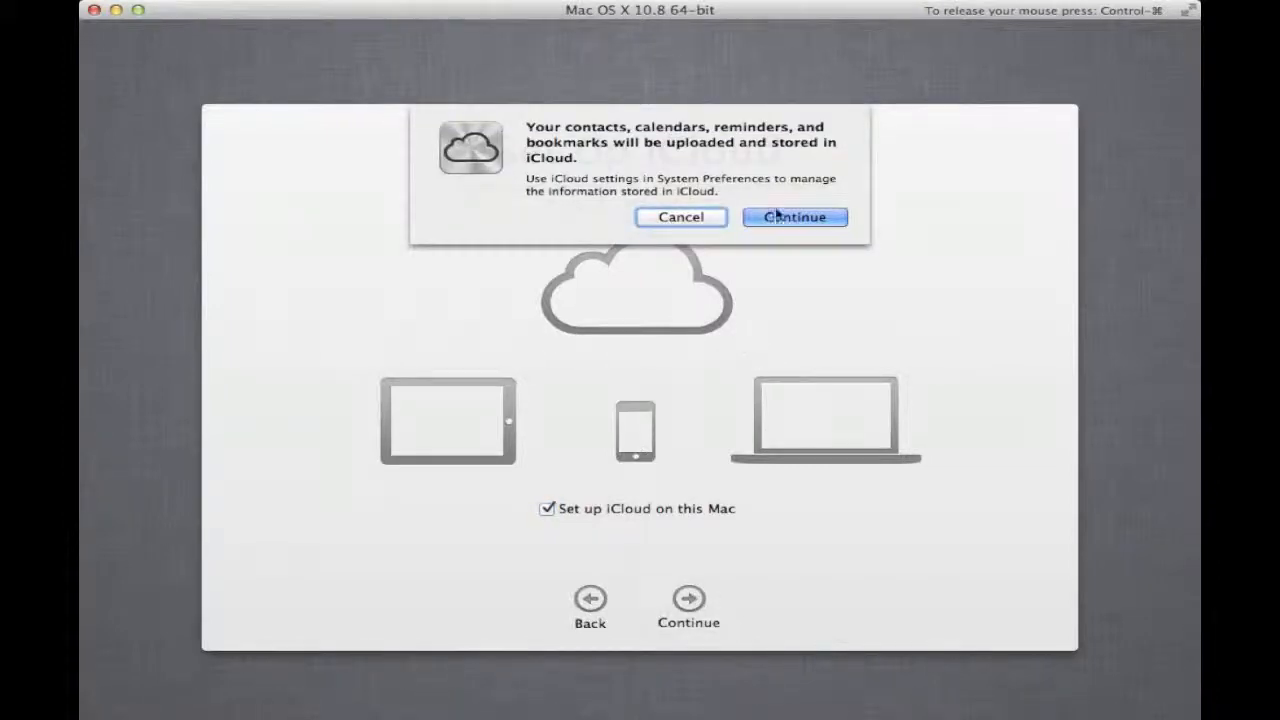
pyautogui.click(781, 218)
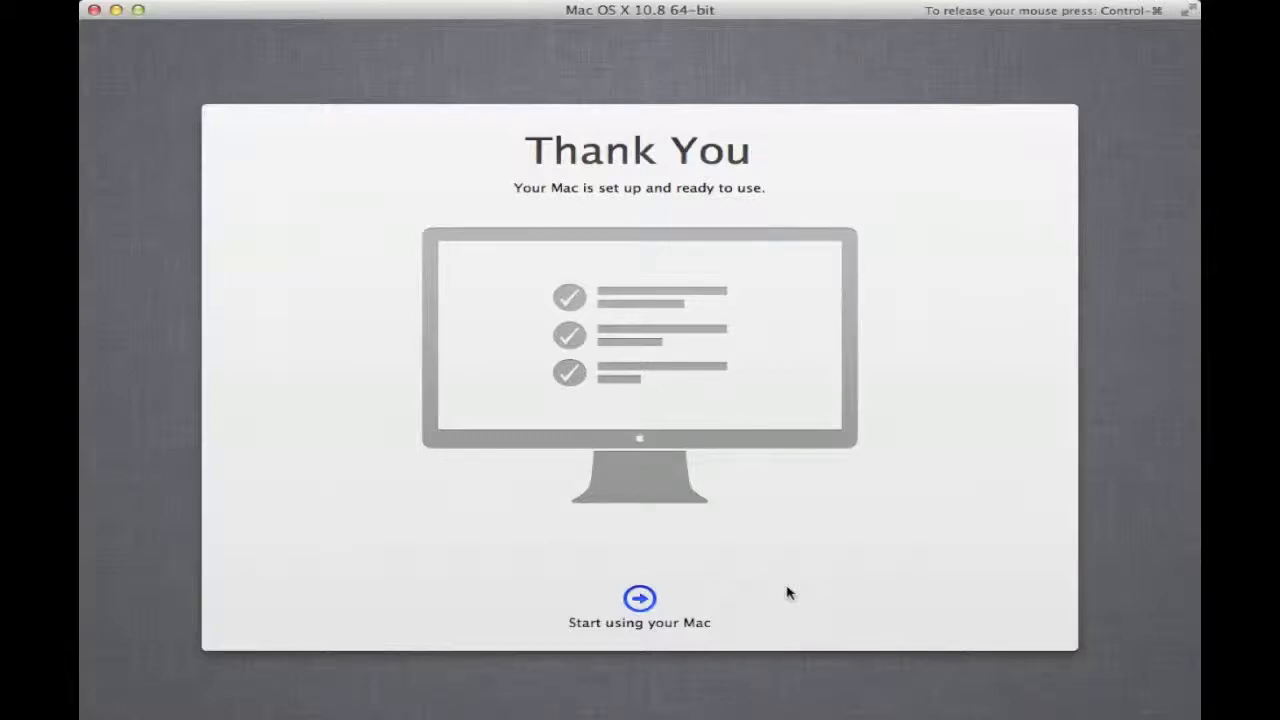
# - Choose 'Start using your Mac' on the Thank You page to reach the Finder desktop
pyautogui.click(640, 600)
pyautogui.click(655, 600)
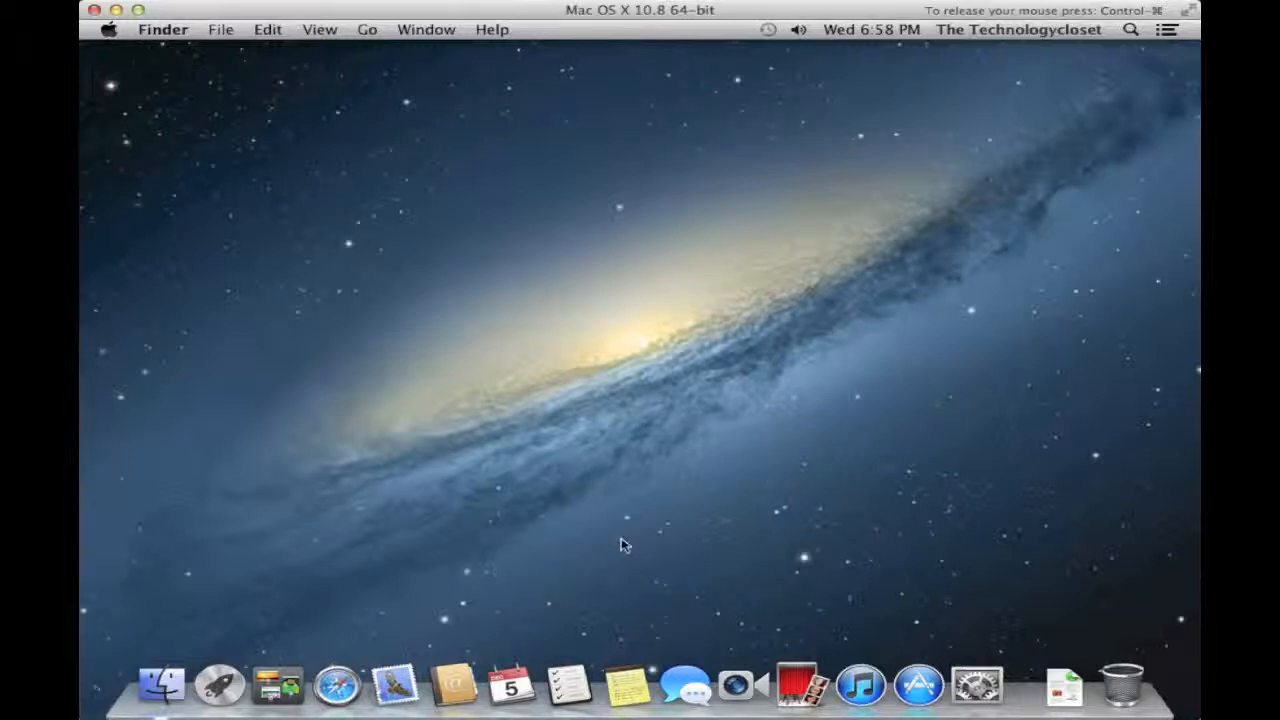
# - Run Software Update from the Apple menu, authorizing as 'administrator' with its password
pyautogui.click(109, 31)
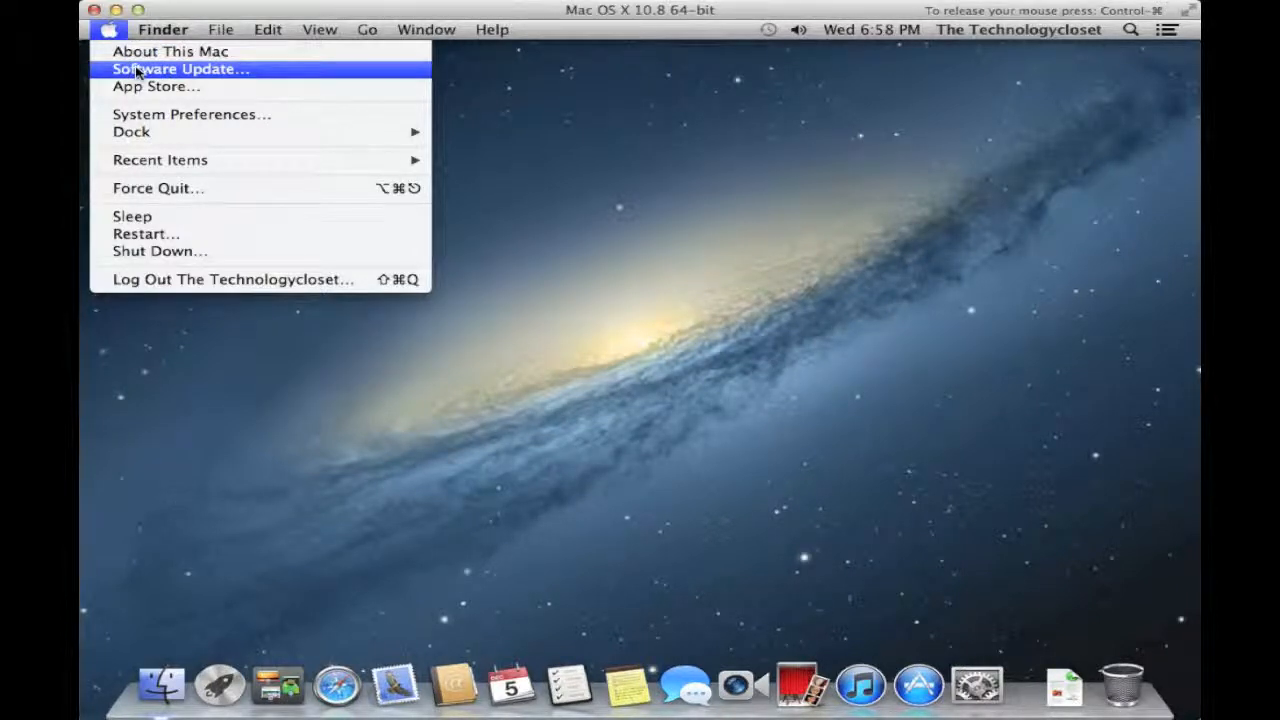
pyautogui.click(136, 70)
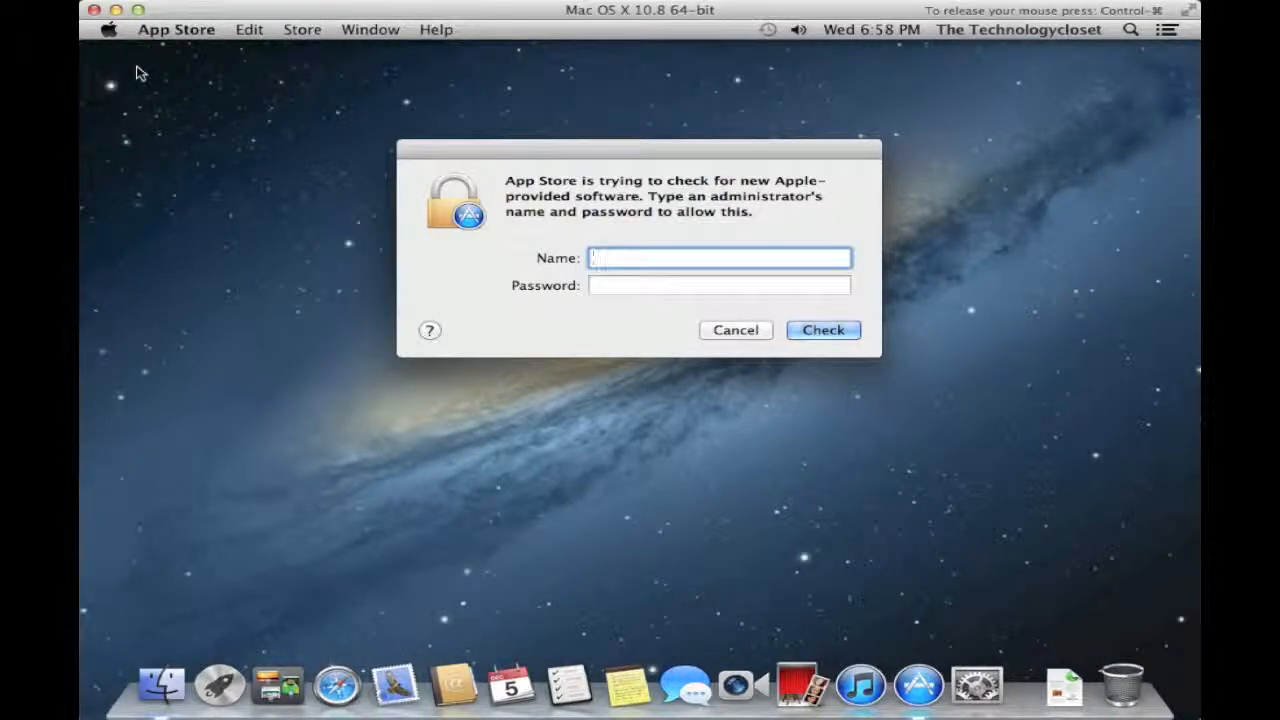
pyautogui.write('administrator')
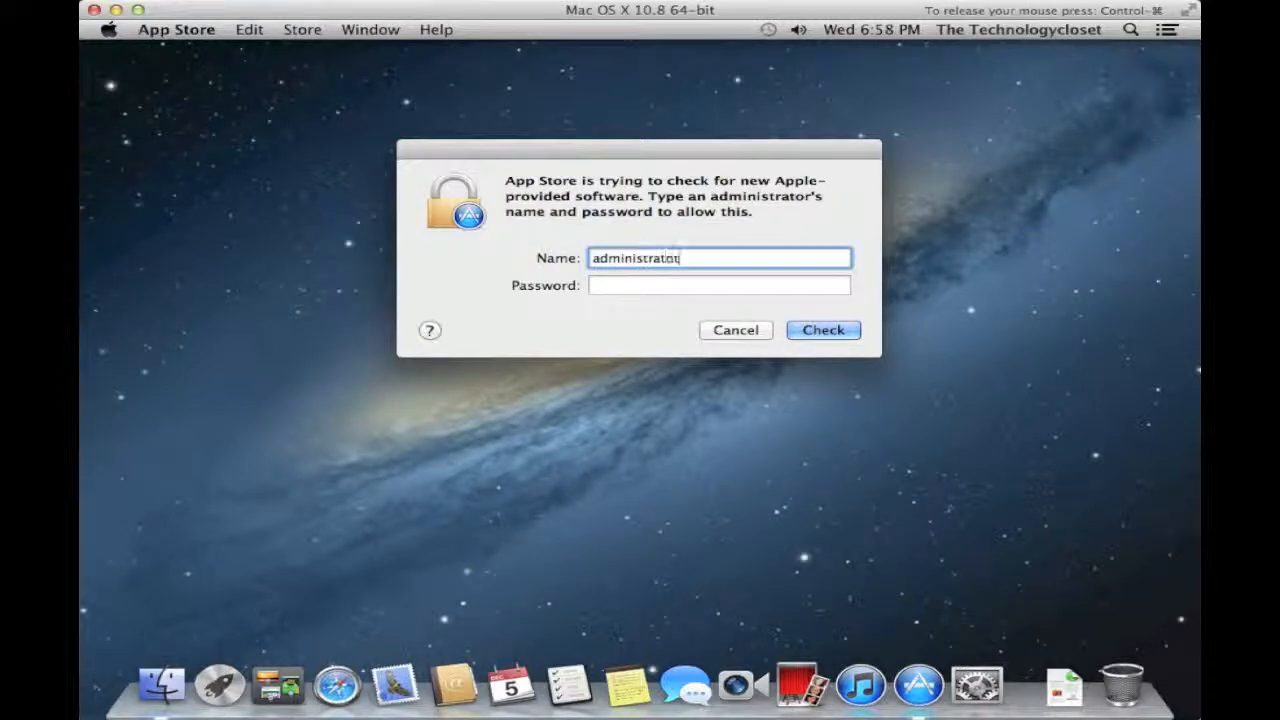
pyautogui.press('Tab')
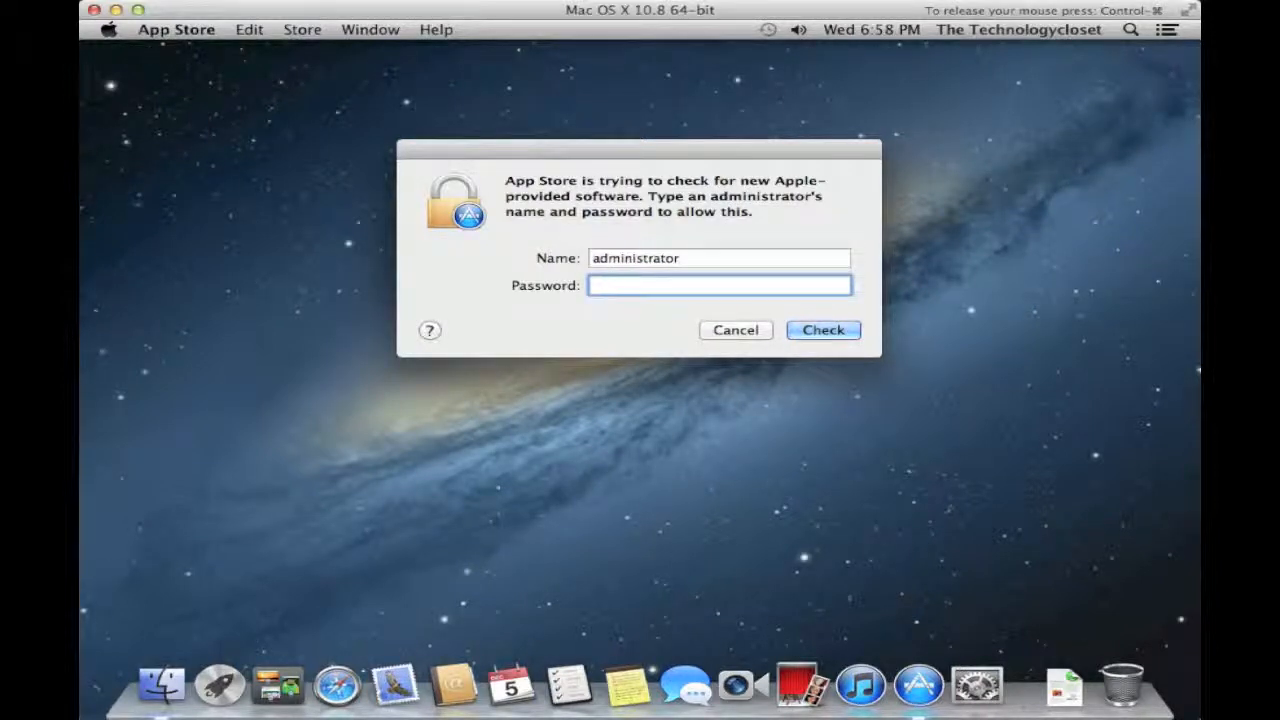
pyautogui.write('a********')
pyautogui.press('Return')
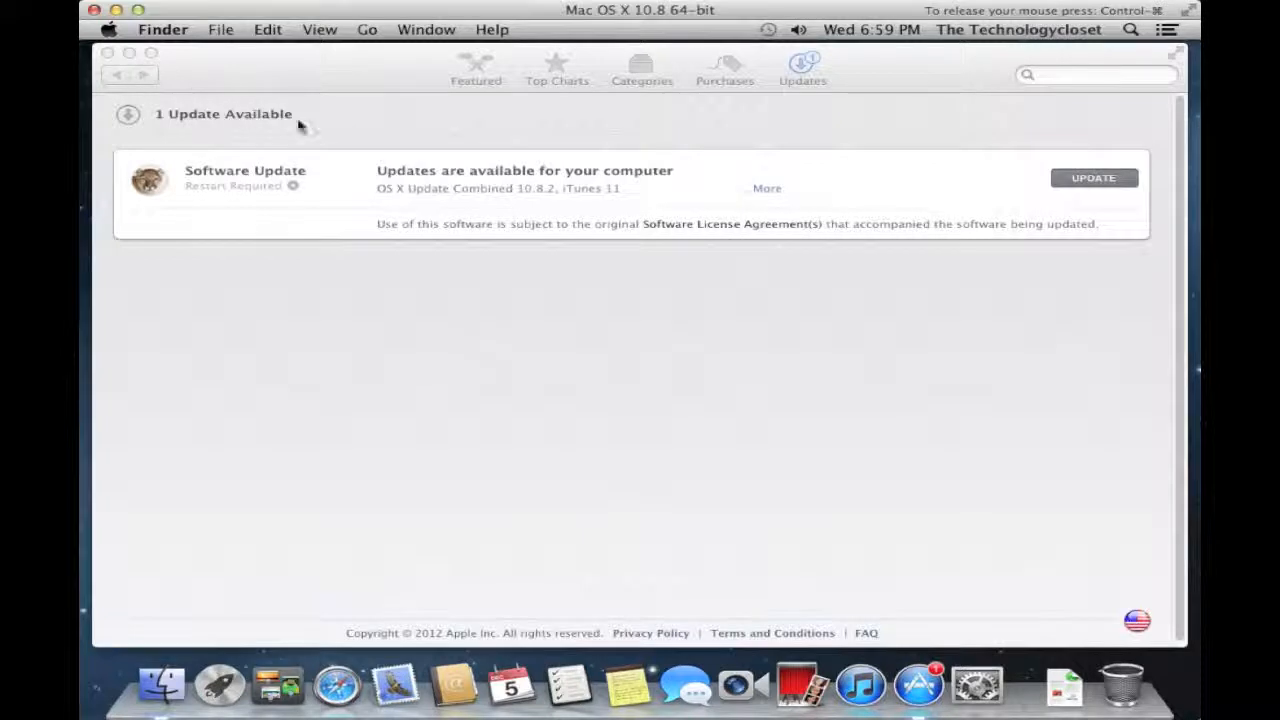
# - Expand the update bundle to see OS X 10.8.2 and iTunes 11, then close the App Store
pyautogui.click(771, 192)
pyautogui.click(768, 191)
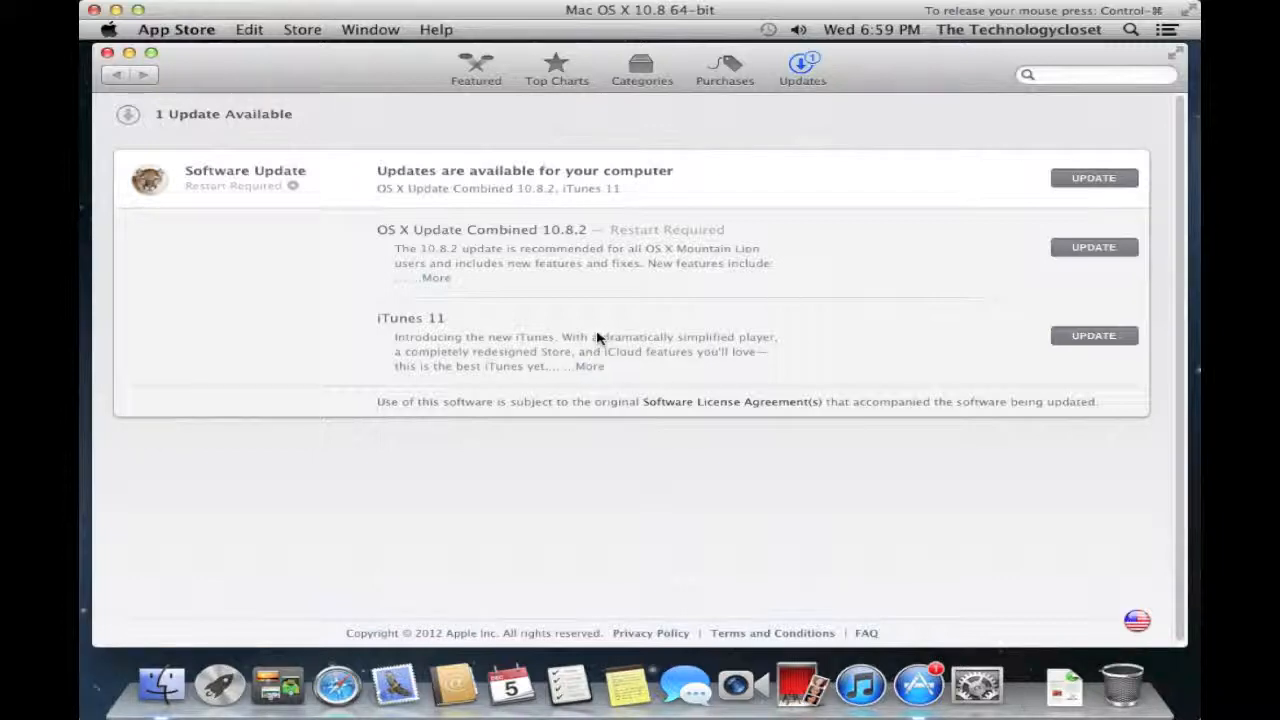
pyautogui.click(1068, 182)
pyautogui.click(107, 53)
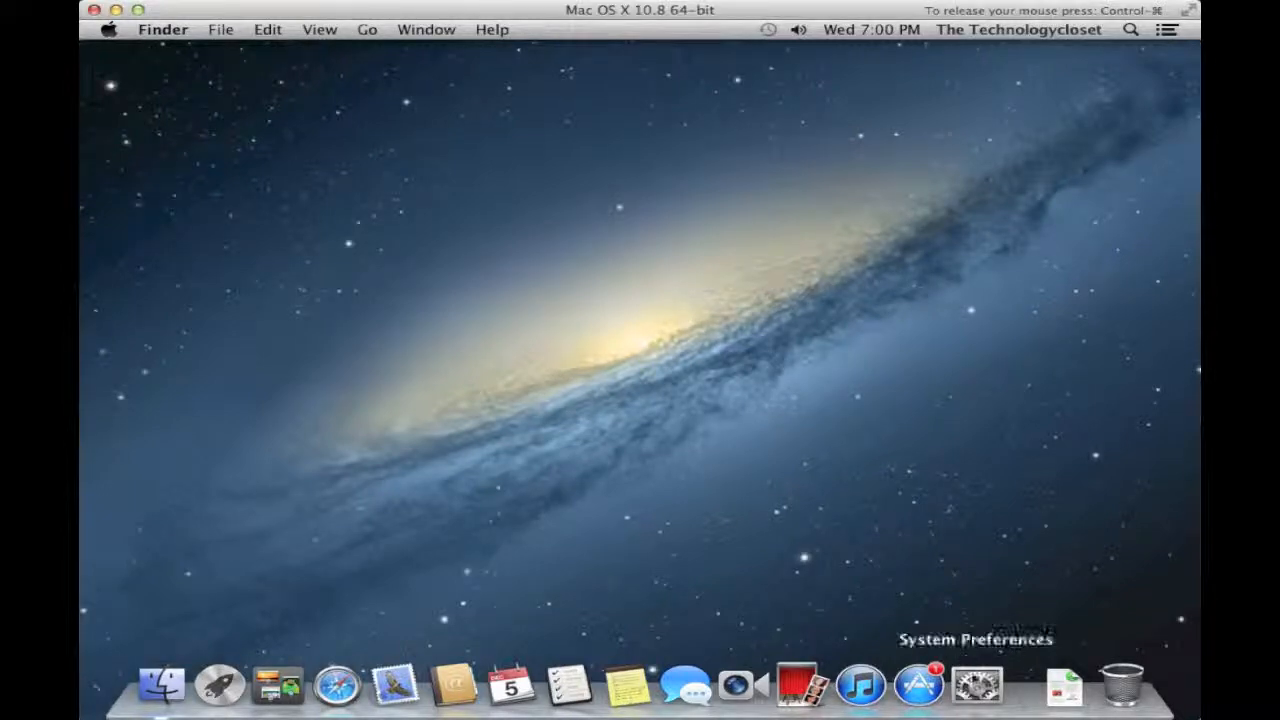
# - Launch System Preferences from the Dock
pyautogui.click(975, 685)
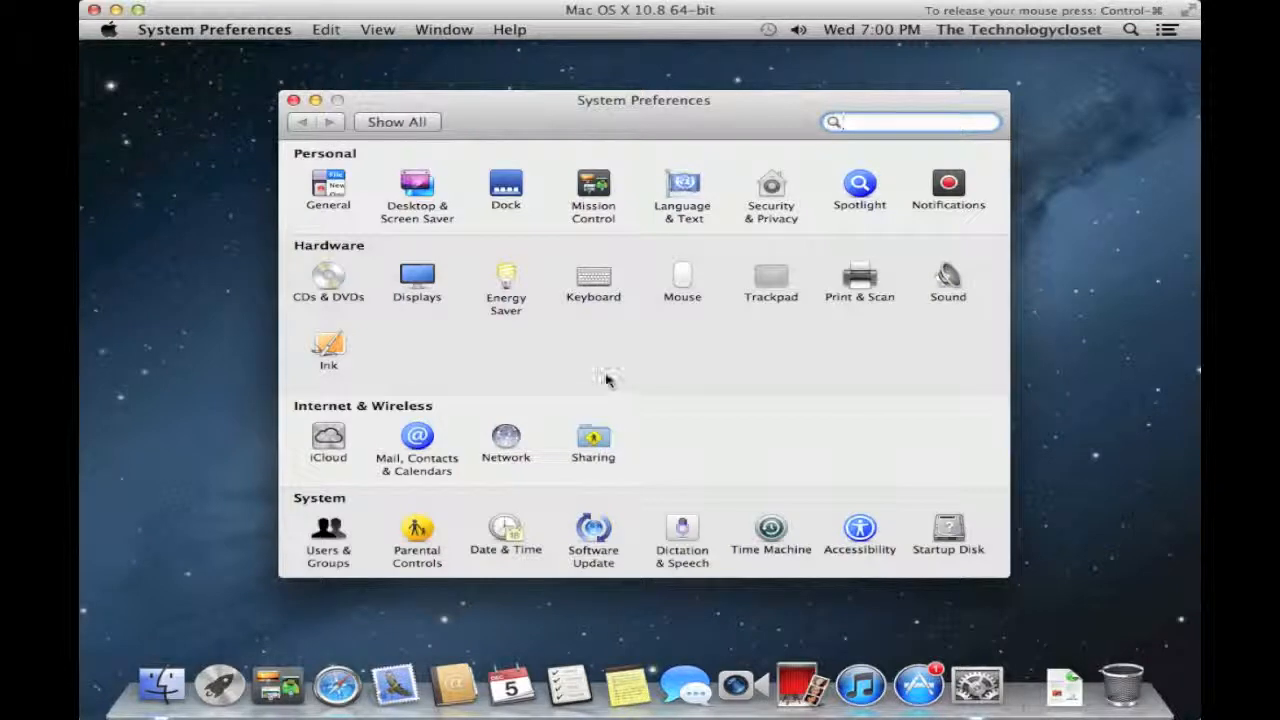
# - Toggle natural scroll direction in the Mouse pane, then open the Dock pane
pyautogui.click(682, 283)
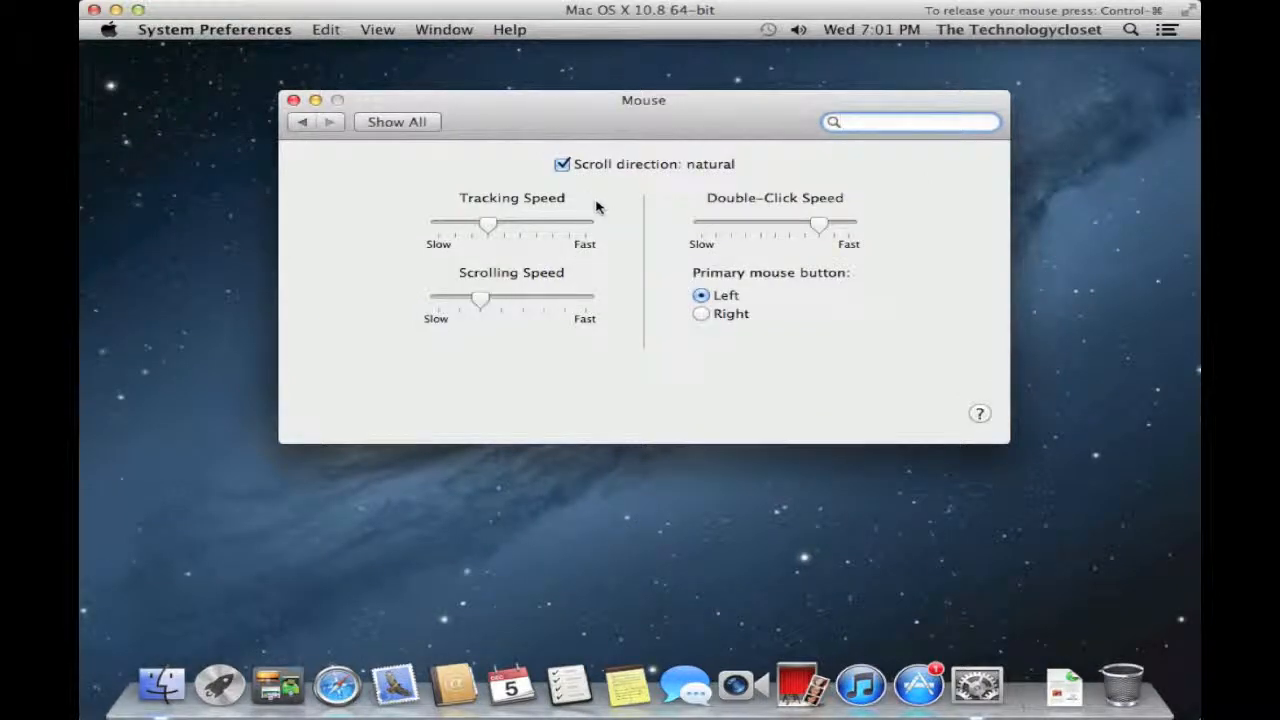
pyautogui.click(562, 165)
pyautogui.click(415, 127)
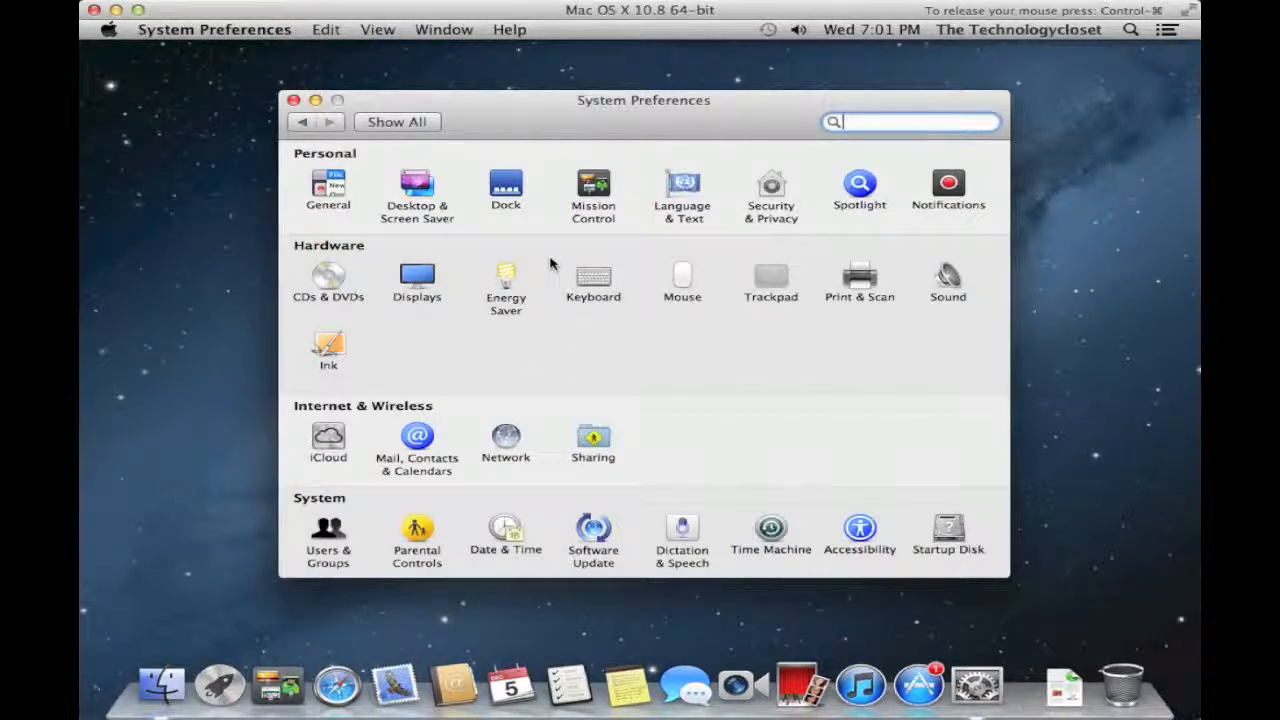
pyautogui.click(510, 195)
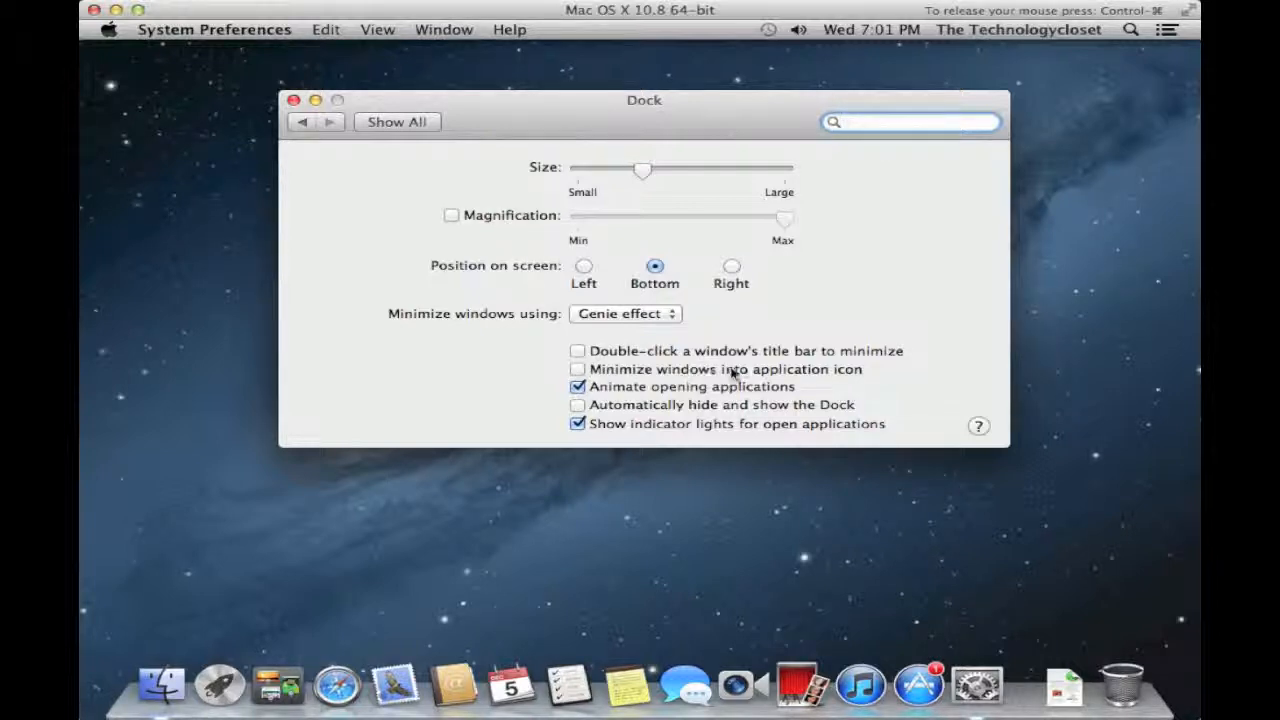
# - Enable 'Minimize windows into application icon', comparing minimizing and restoring the window with it off and on
pyautogui.click(580, 371)
pyautogui.click(578, 369)
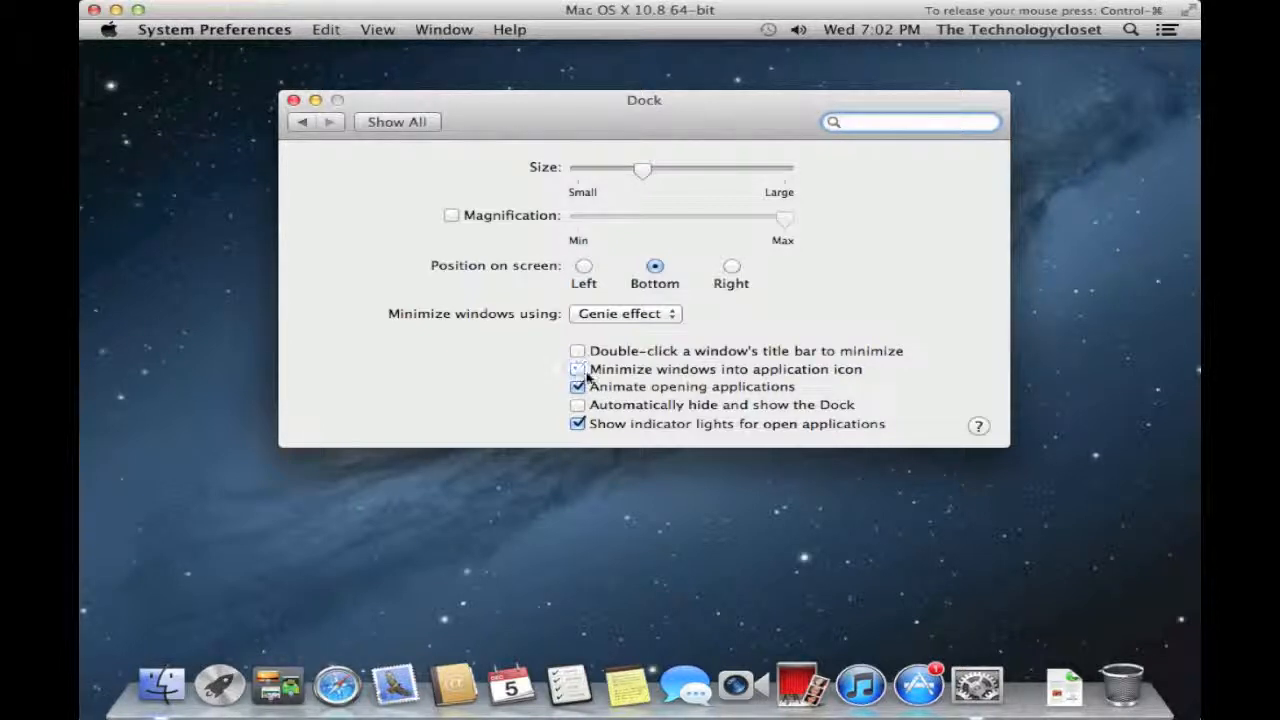
pyautogui.click(315, 101)
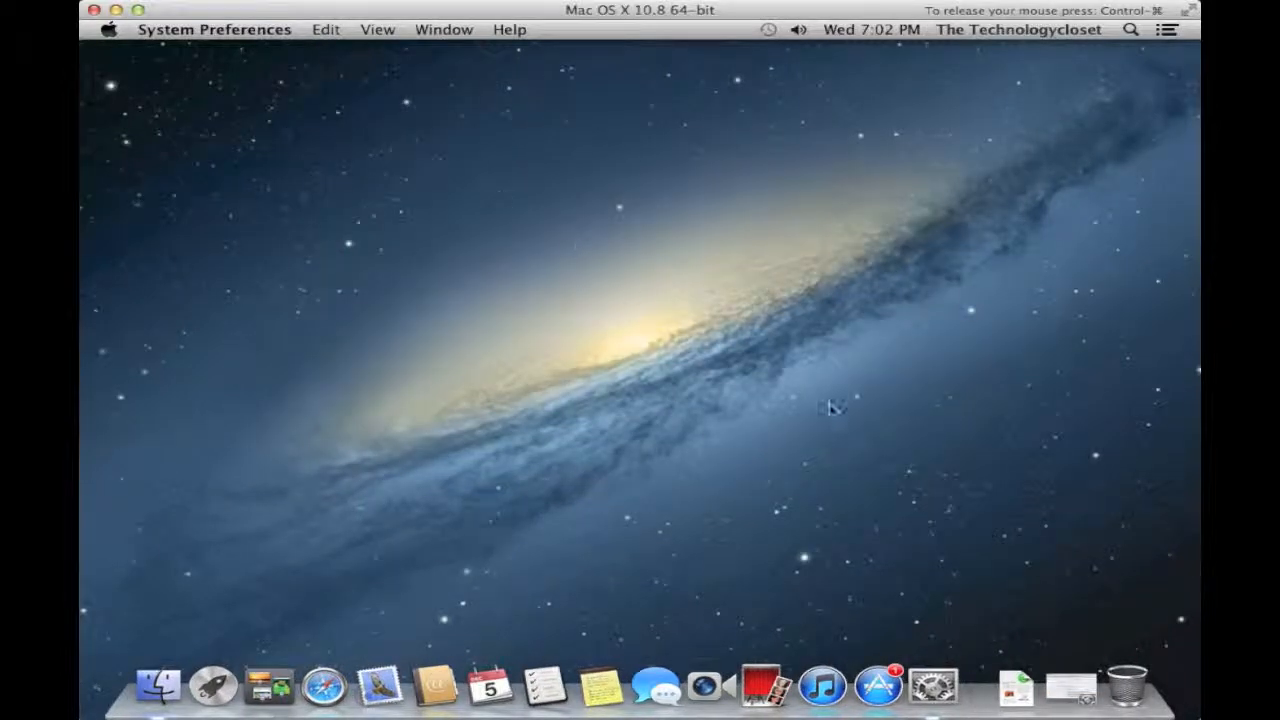
pyautogui.click(1076, 690)
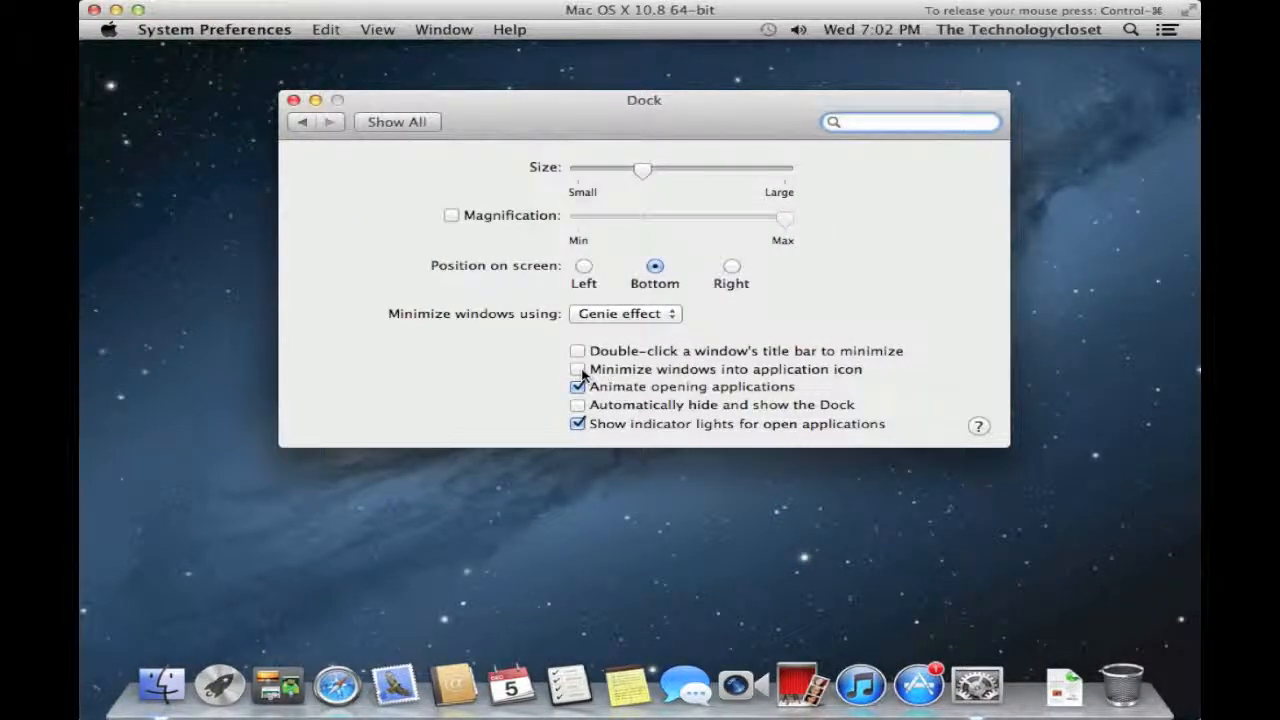
pyautogui.click(578, 369)
pyautogui.click(315, 101)
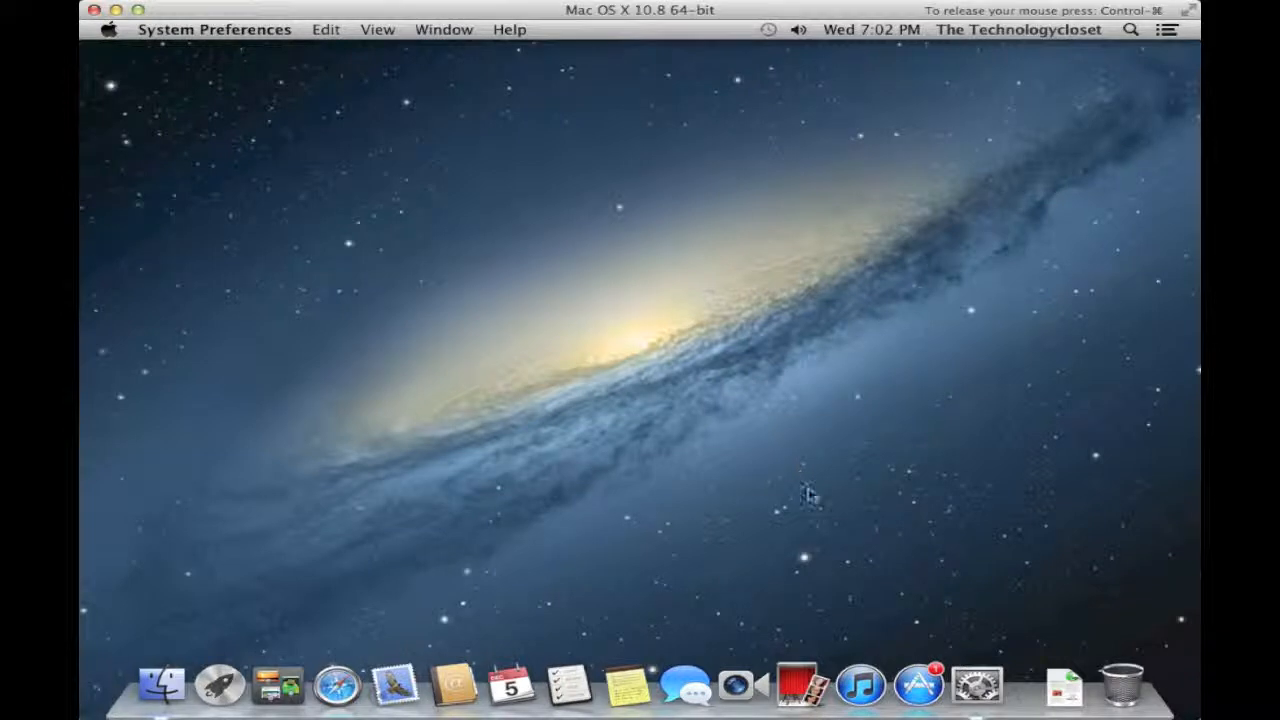
pyautogui.click(982, 686)
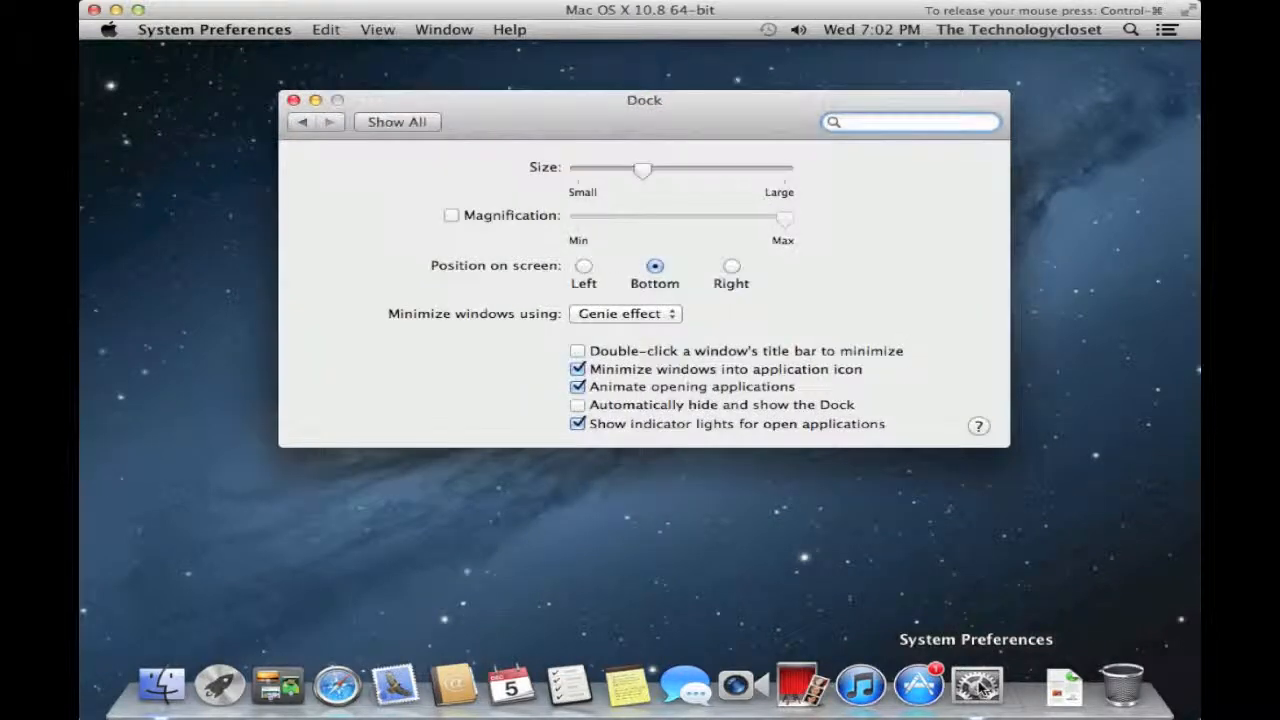
pyautogui.click(578, 405)
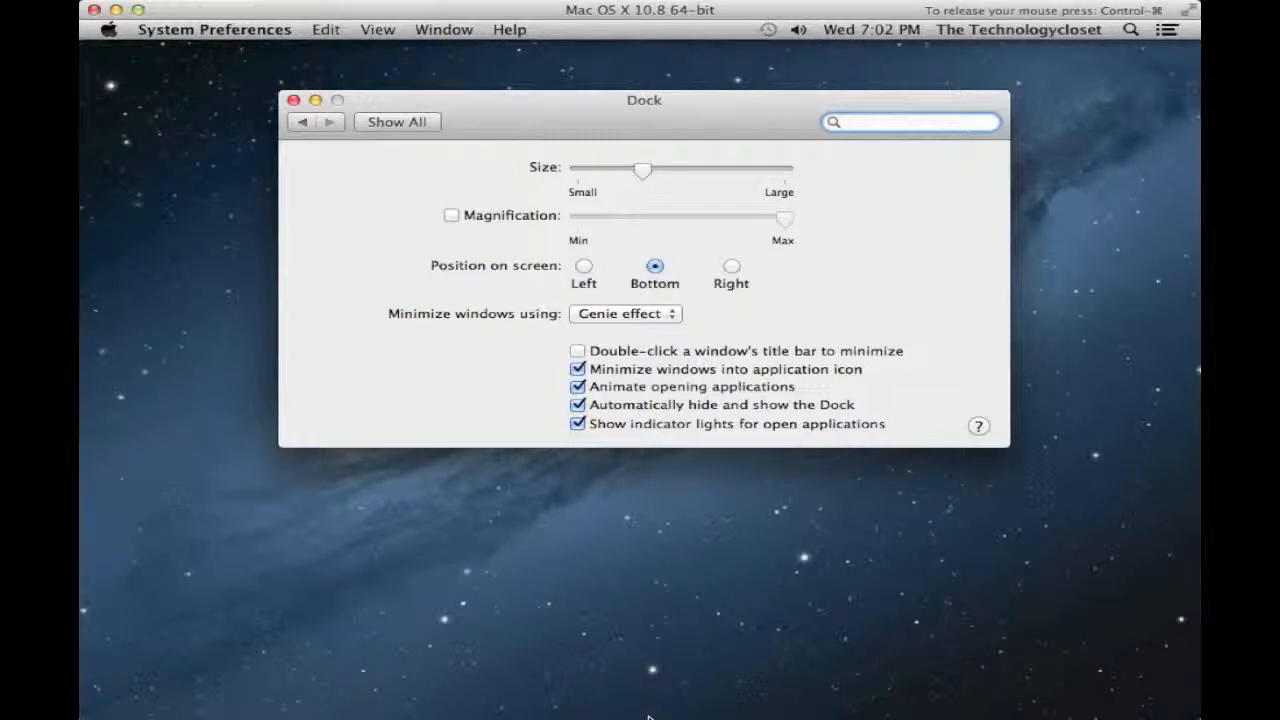
pyautogui.moveTo(652, 714)
pyautogui.click(578, 405)
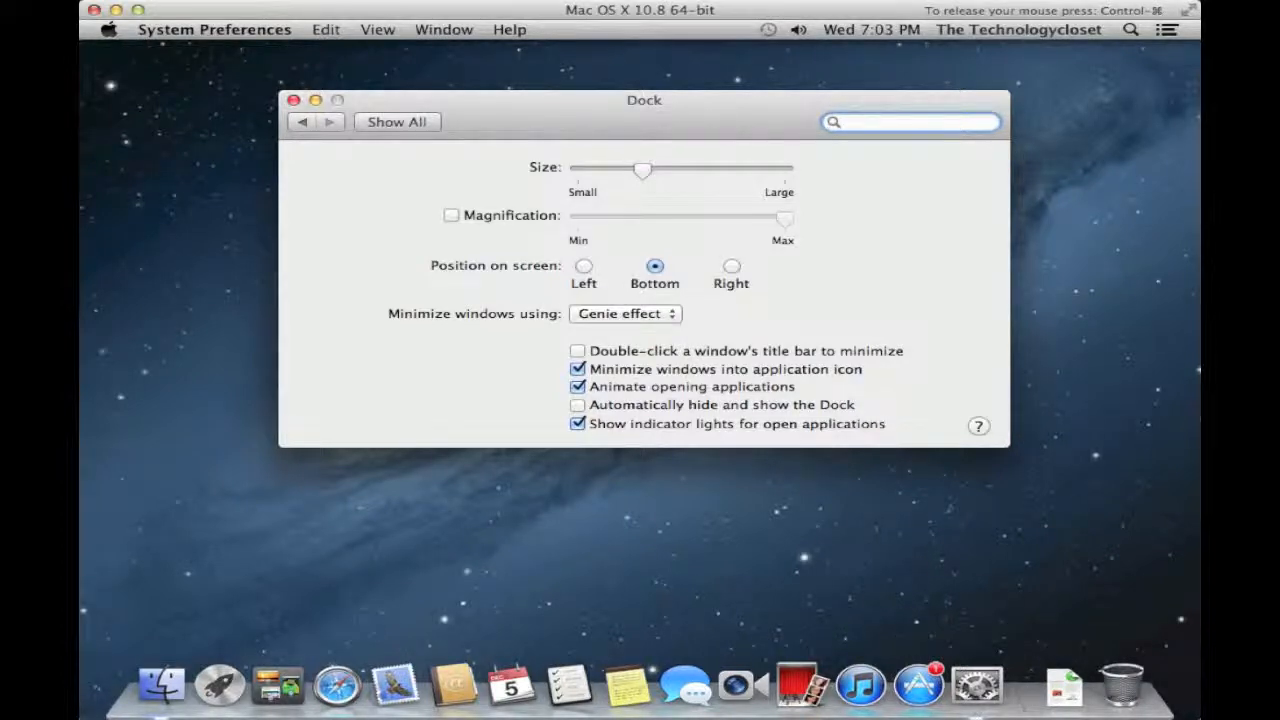
# - Toggle indicator lights for open applications off and on, and keep the Genie minimize effect
pyautogui.click(585, 427)
pyautogui.click(584, 426)
pyautogui.click(600, 318)
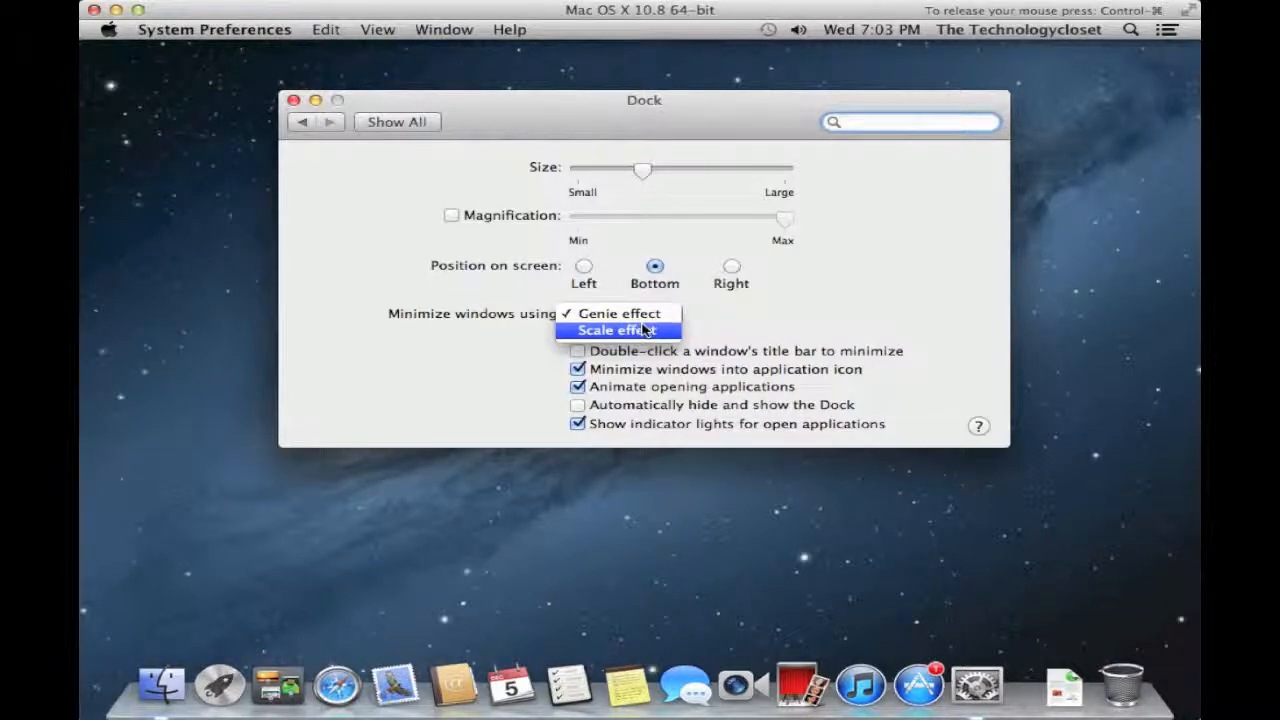
pyautogui.click(703, 327)
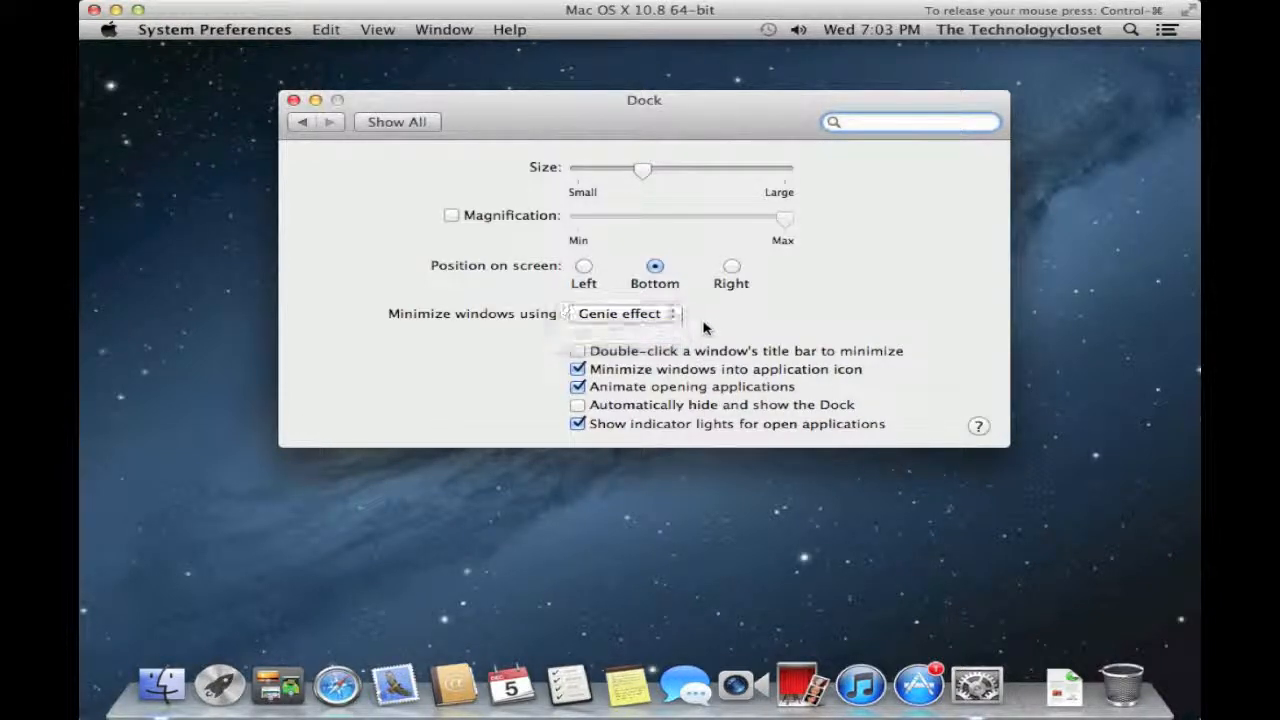
# - Try Left and Right Dock positions, keep Bottom, leave magnification off, enlarge the Dock, and Show All
pyautogui.click(584, 268)
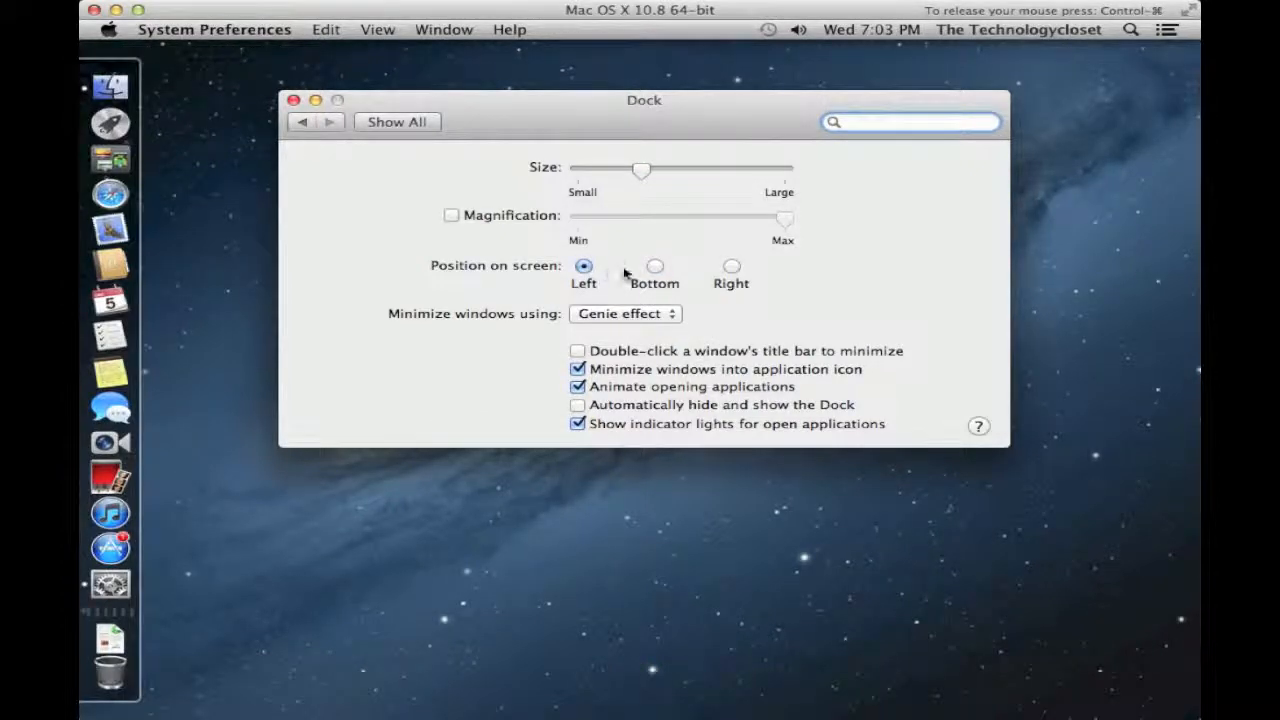
pyautogui.click(729, 268)
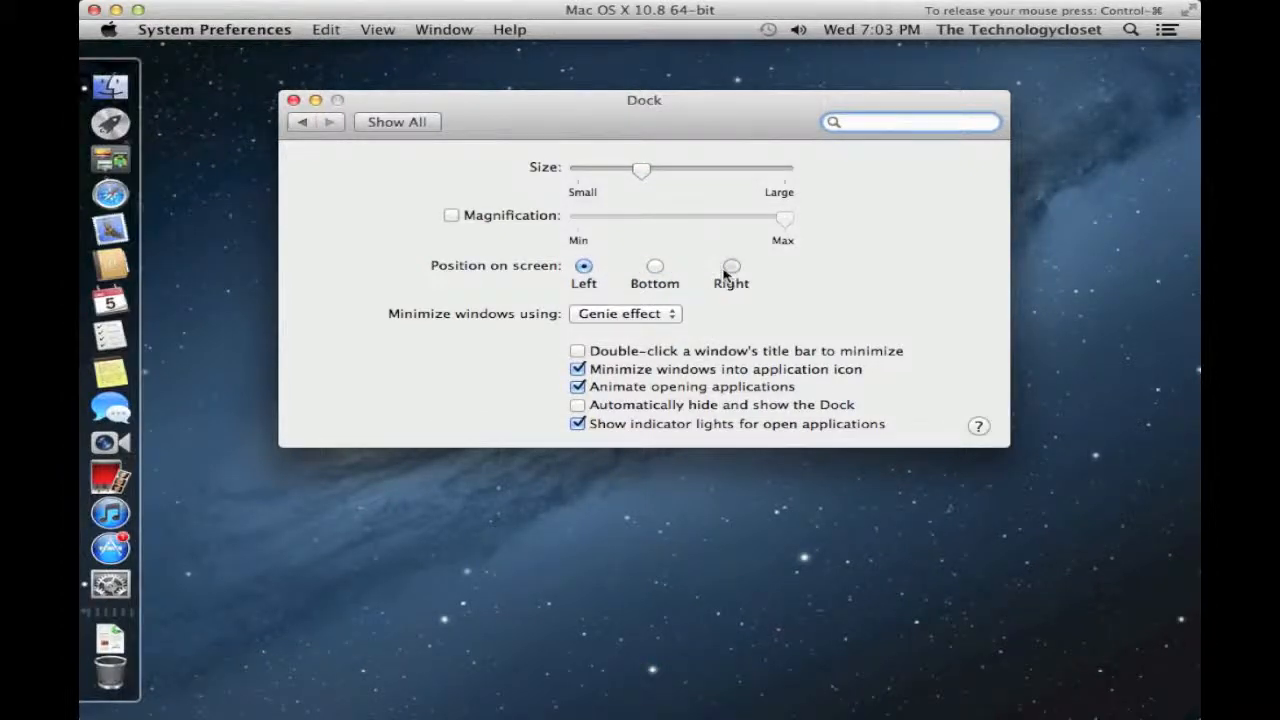
pyautogui.click(655, 270)
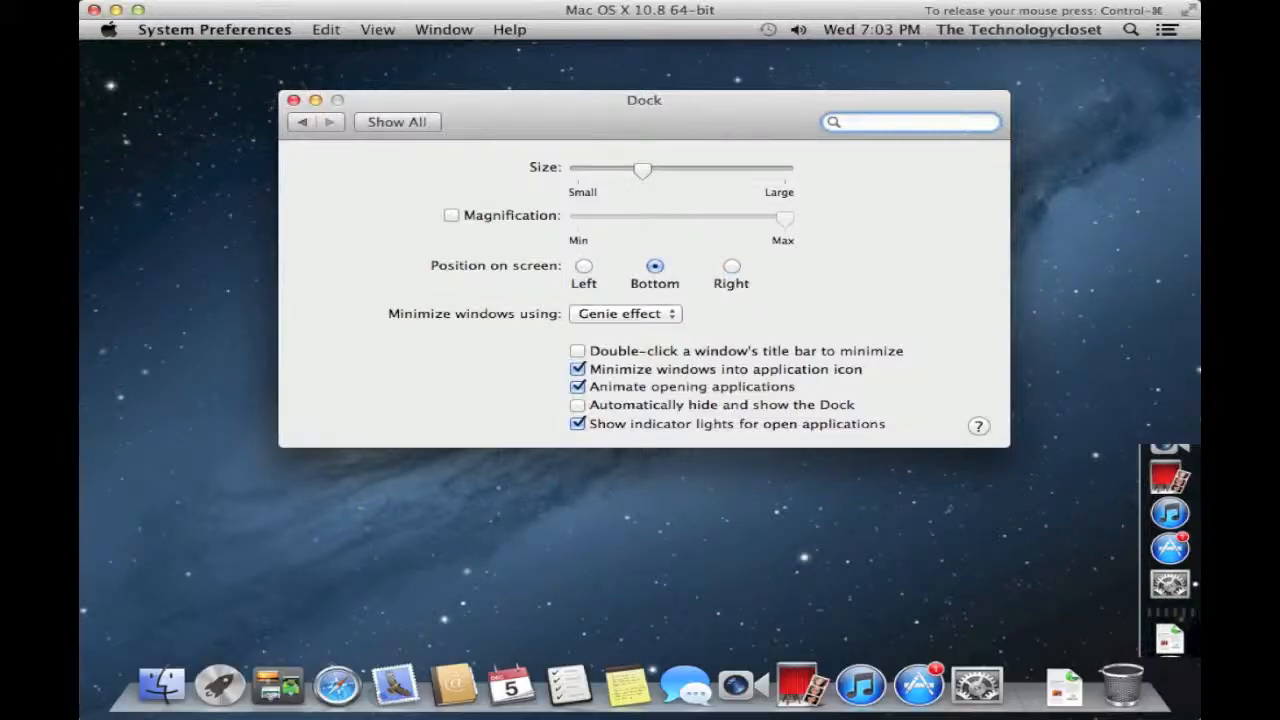
pyautogui.click(451, 217)
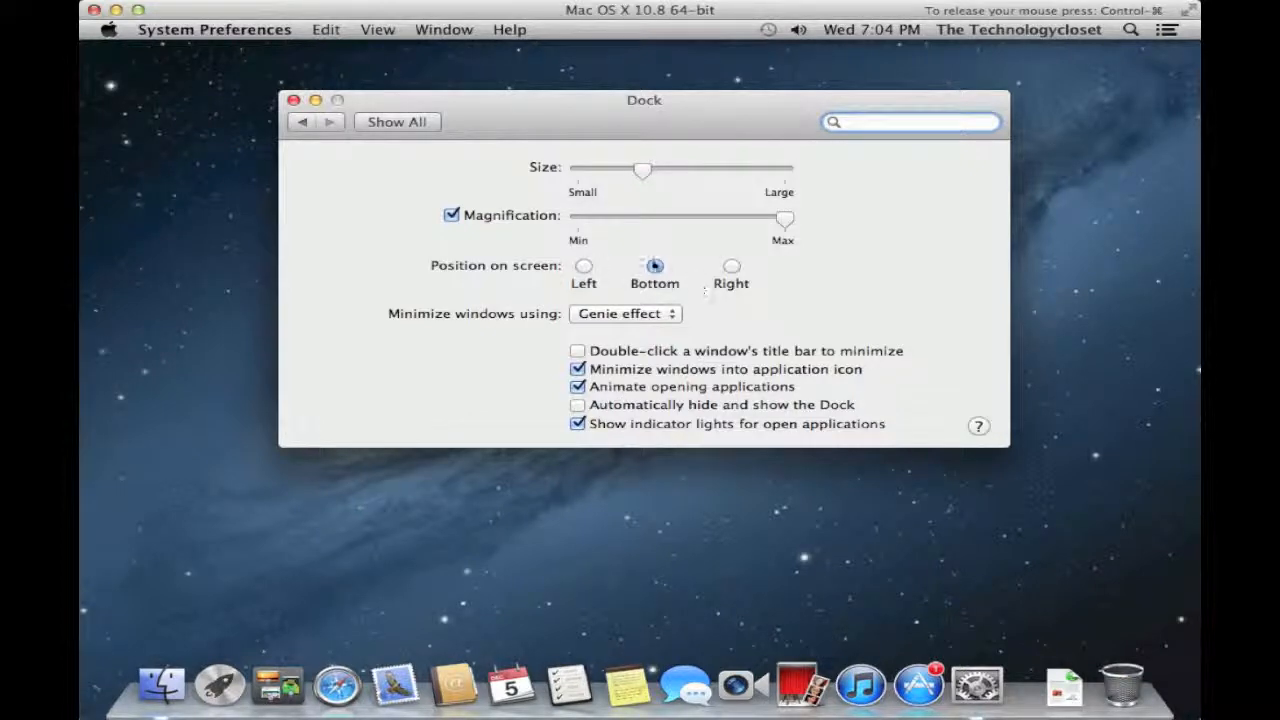
pyautogui.moveTo(783, 220)
pyautogui.mouseDown()
pyautogui.moveTo(609, 222)
pyautogui.moveTo(788, 222)
pyautogui.mouseUp()
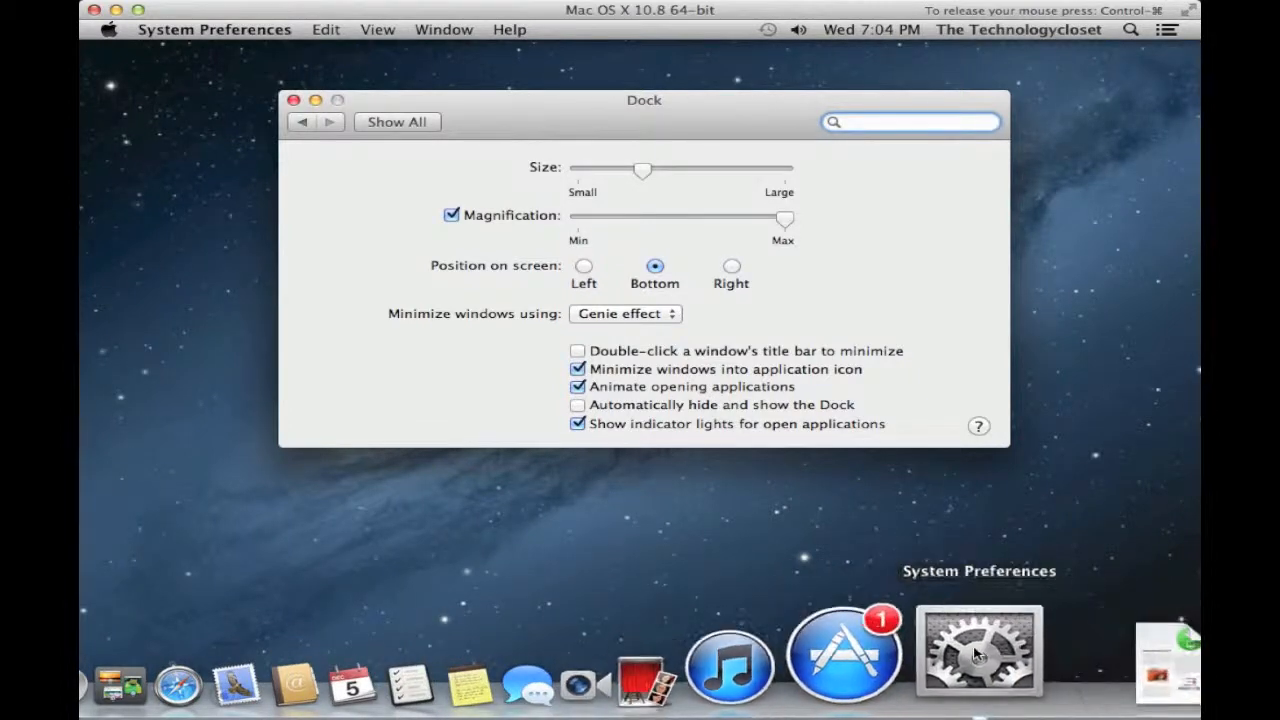
pyautogui.click(452, 217)
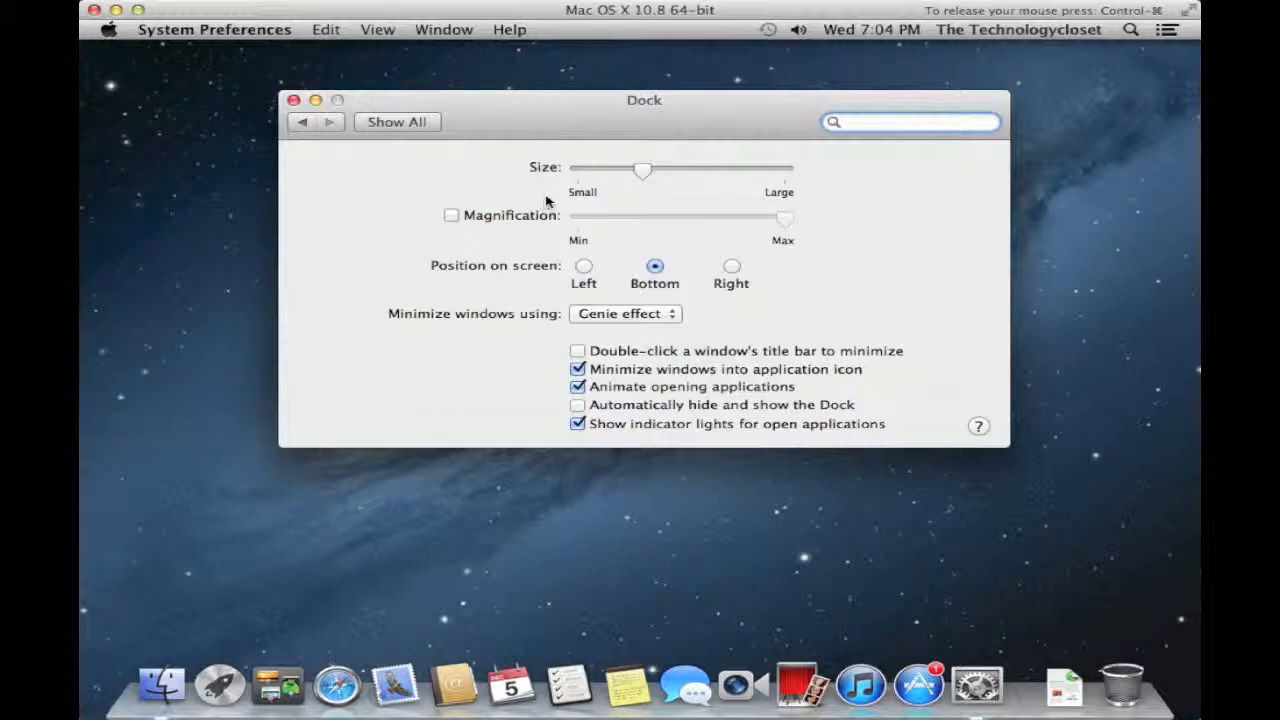
pyautogui.moveTo(638, 175); pyautogui.dragTo(676, 182)
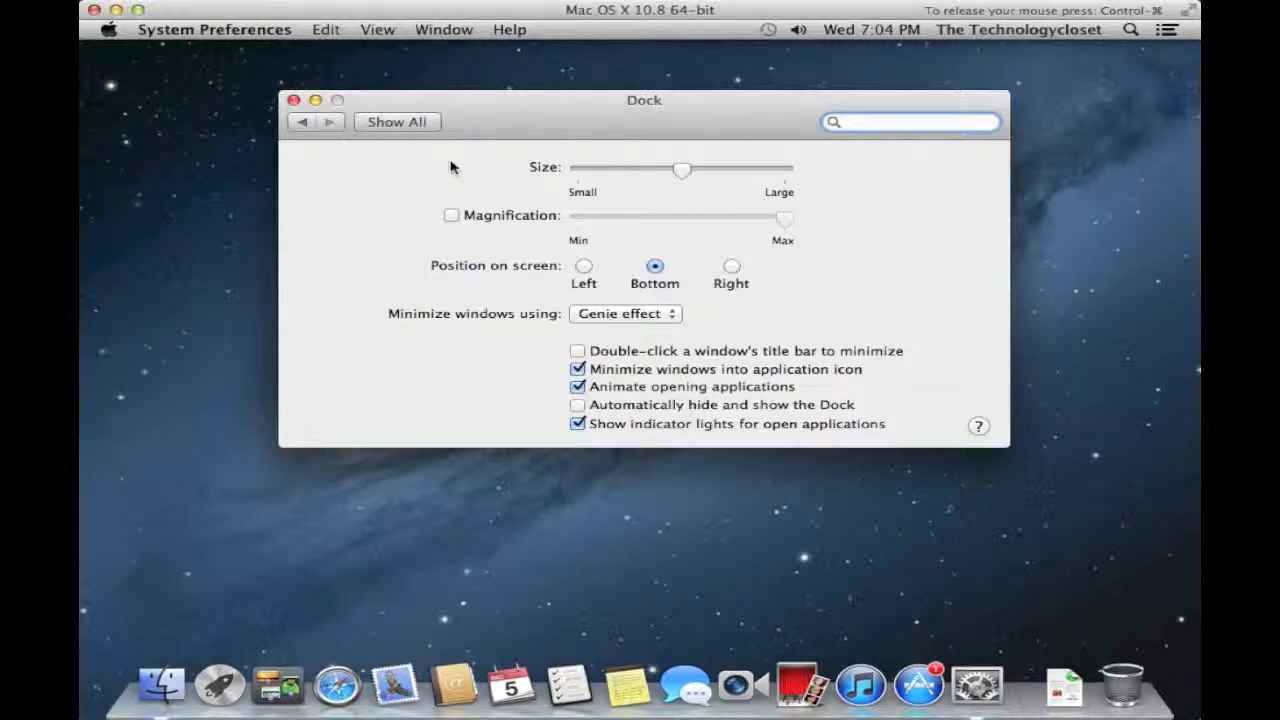
pyautogui.click(404, 124)
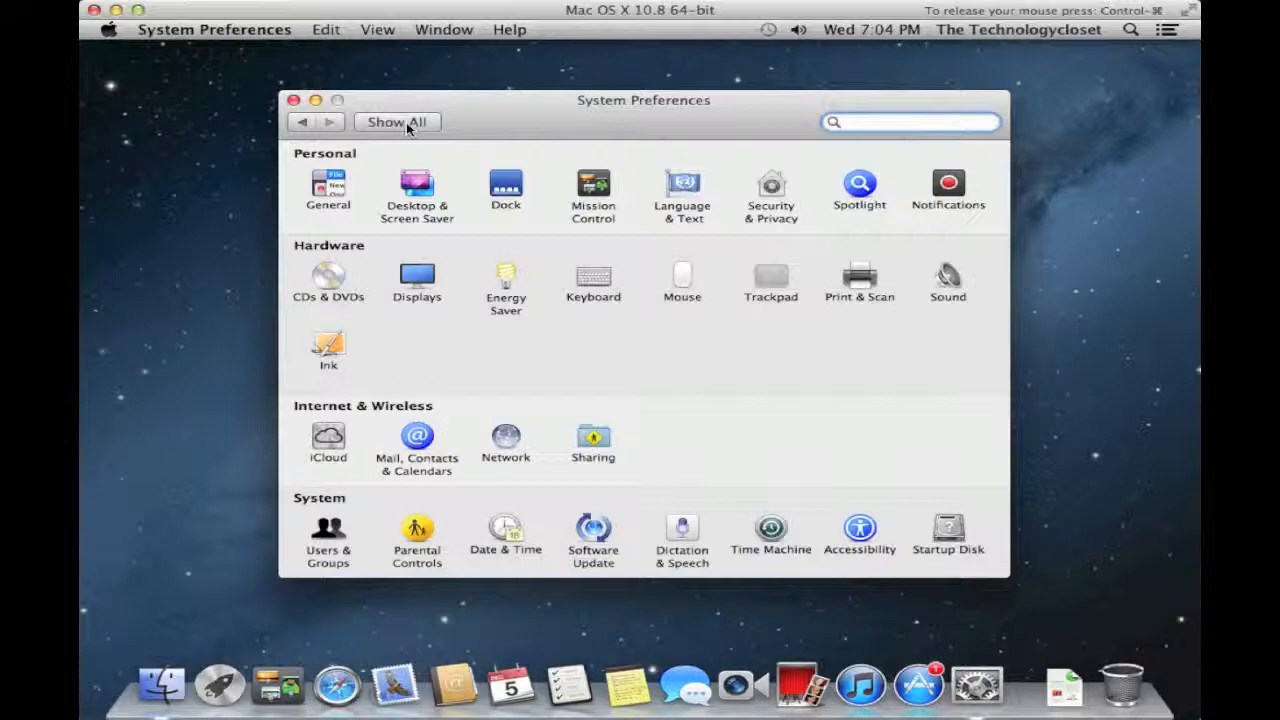
# - Close the System Preferences window with its red close button
pyautogui.click(294, 101)
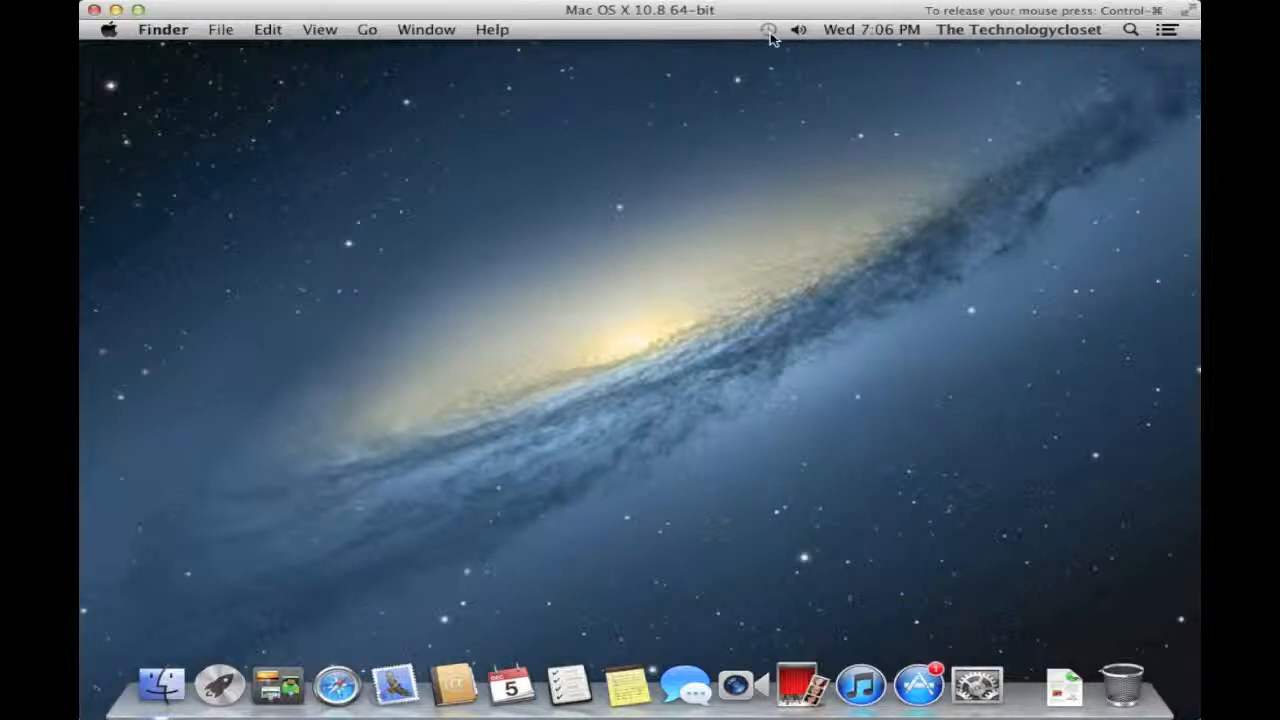
# - Switch Time Machine ON and select the 14.33 GB Backup disk as its destination
pyautogui.click(769, 34)
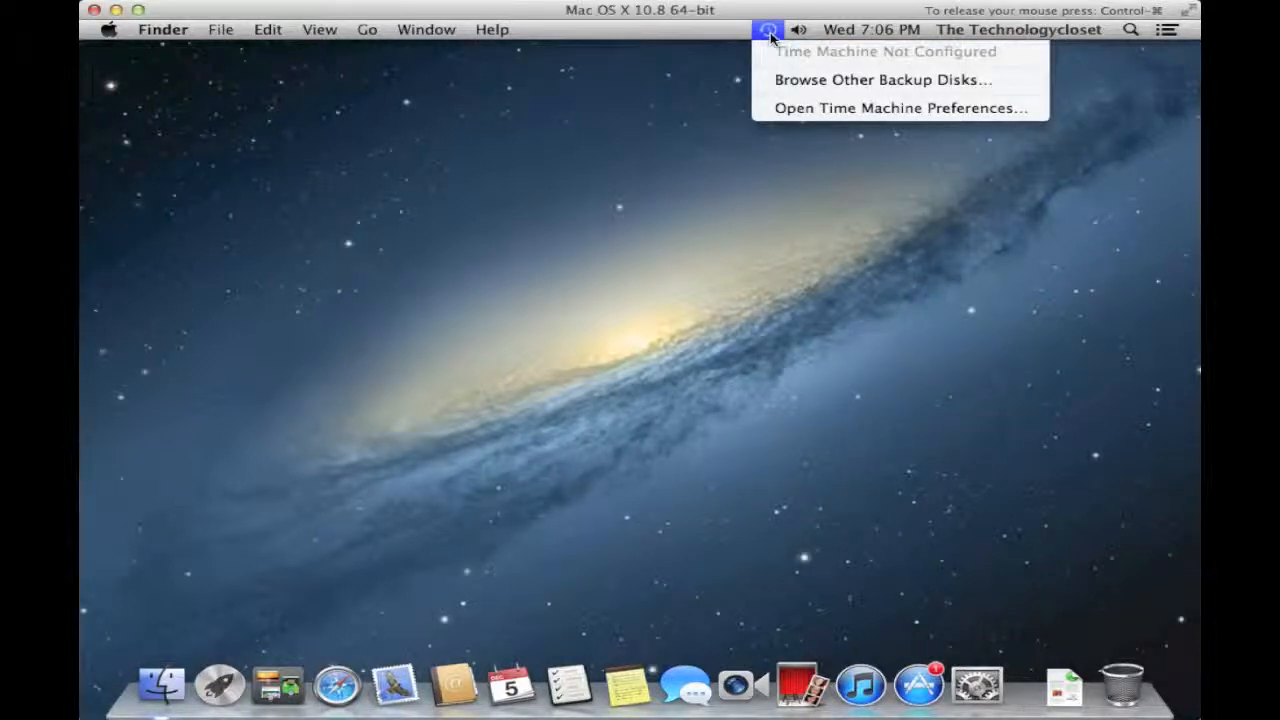
pyautogui.click(810, 110)
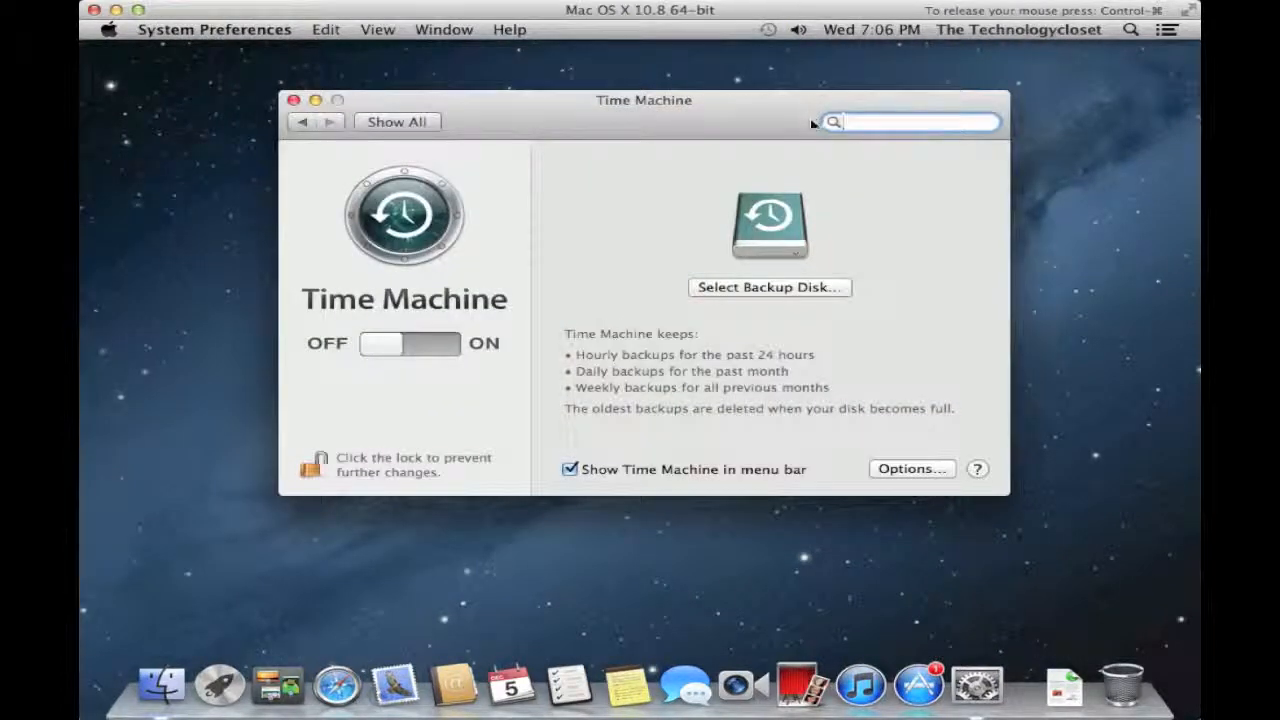
pyautogui.click(458, 346)
pyautogui.click(741, 289)
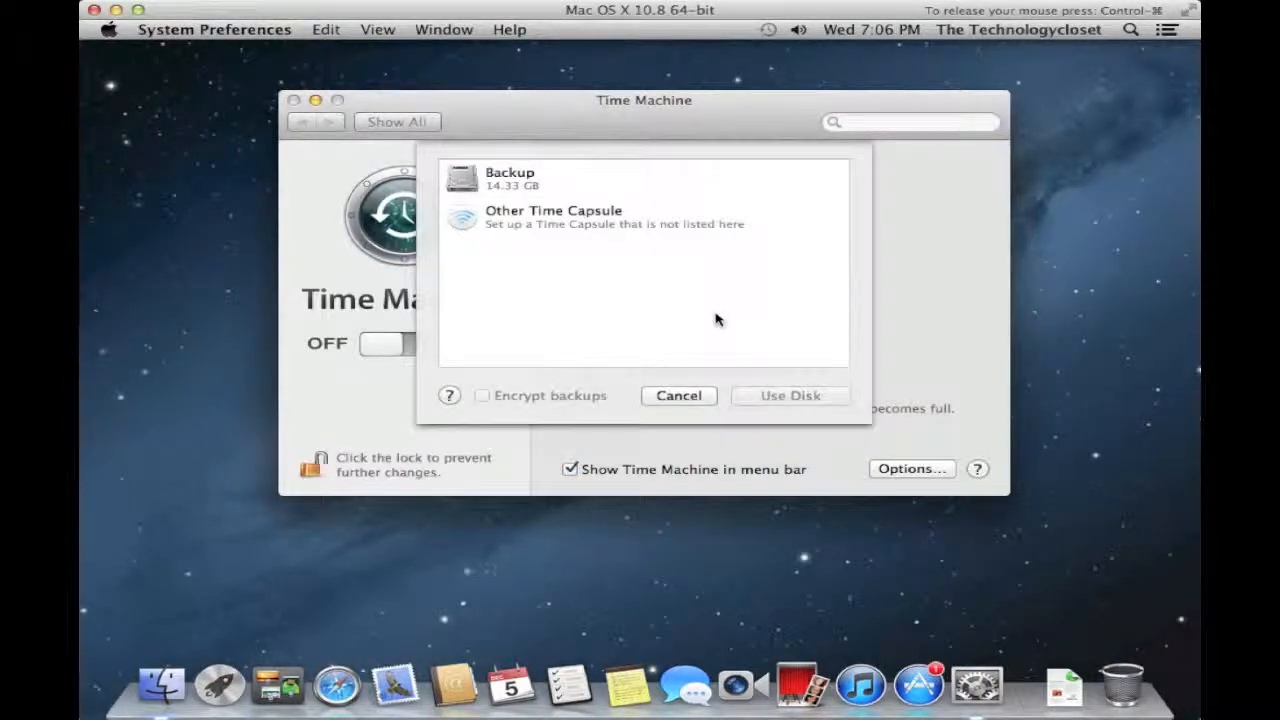
pyautogui.click(490, 181)
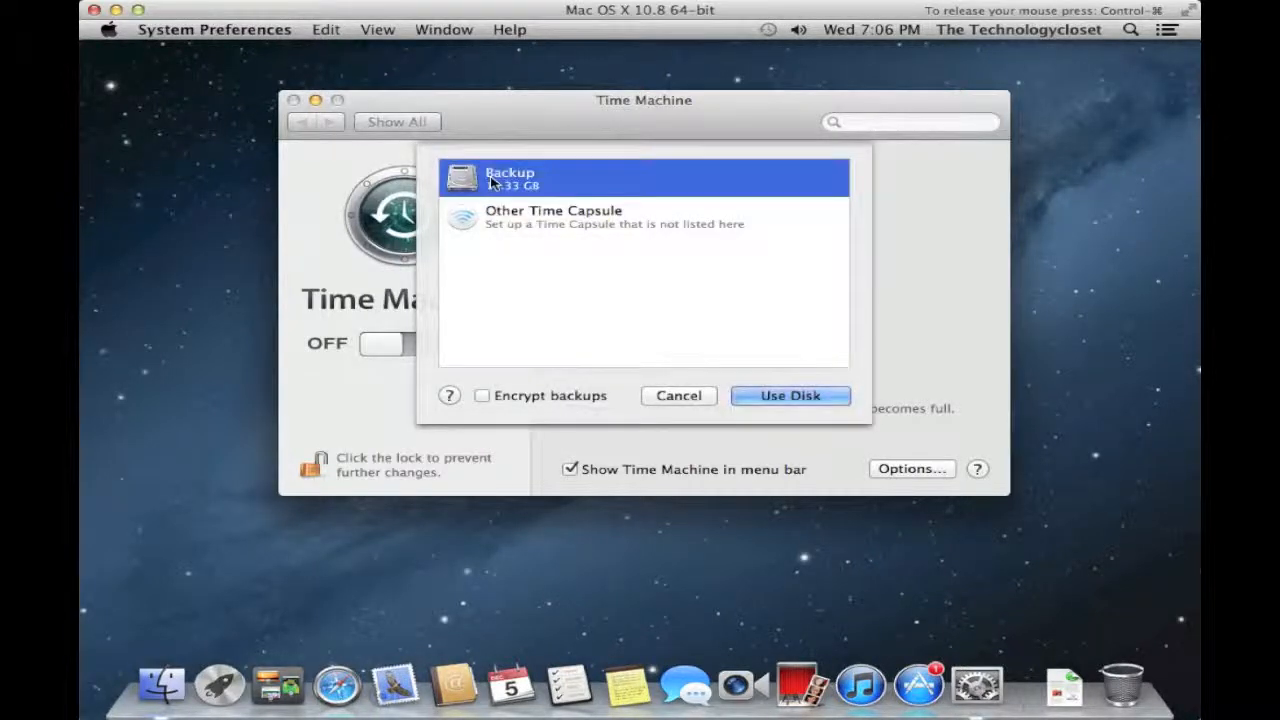
pyautogui.click(790, 396)
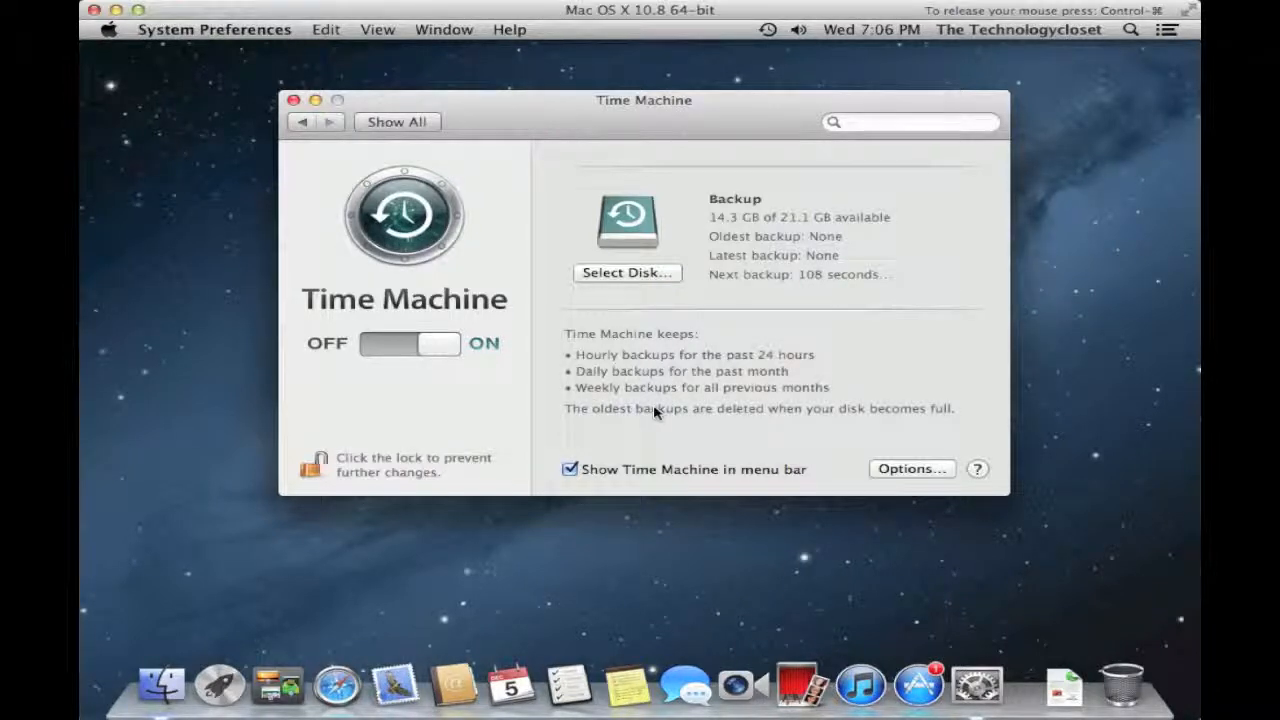
pyautogui.click(904, 472)
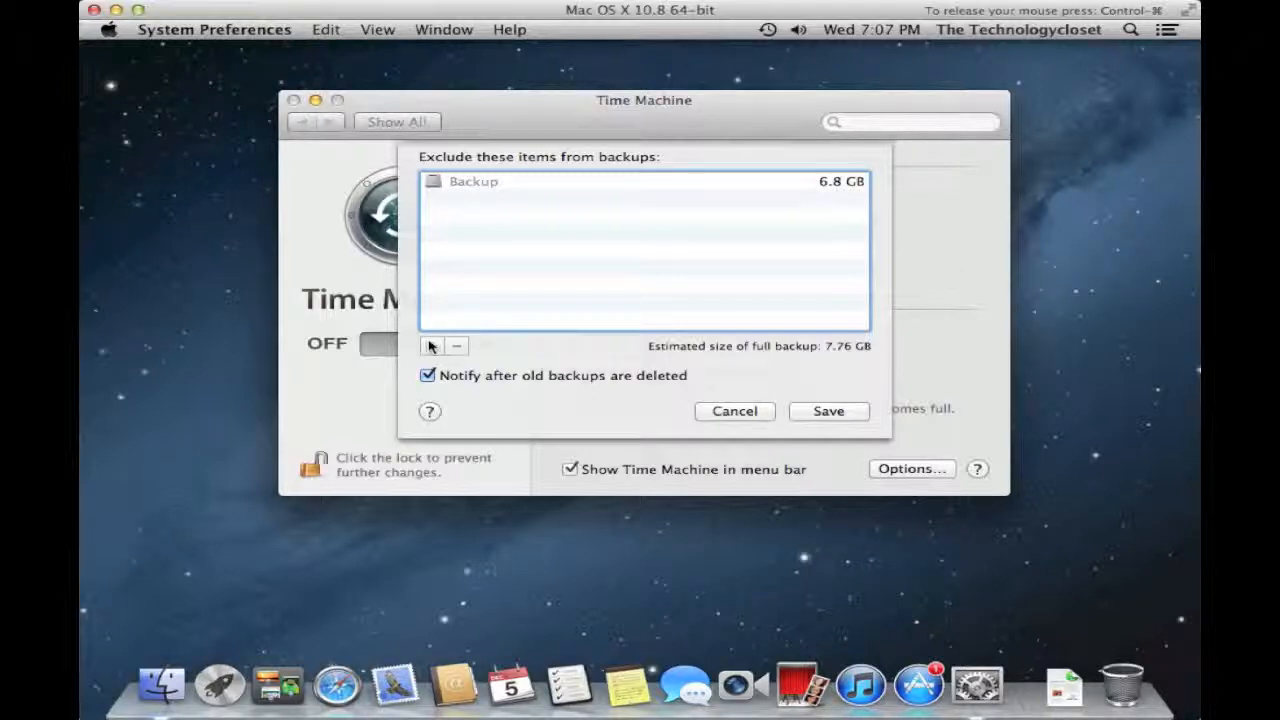
pyautogui.click(733, 411)
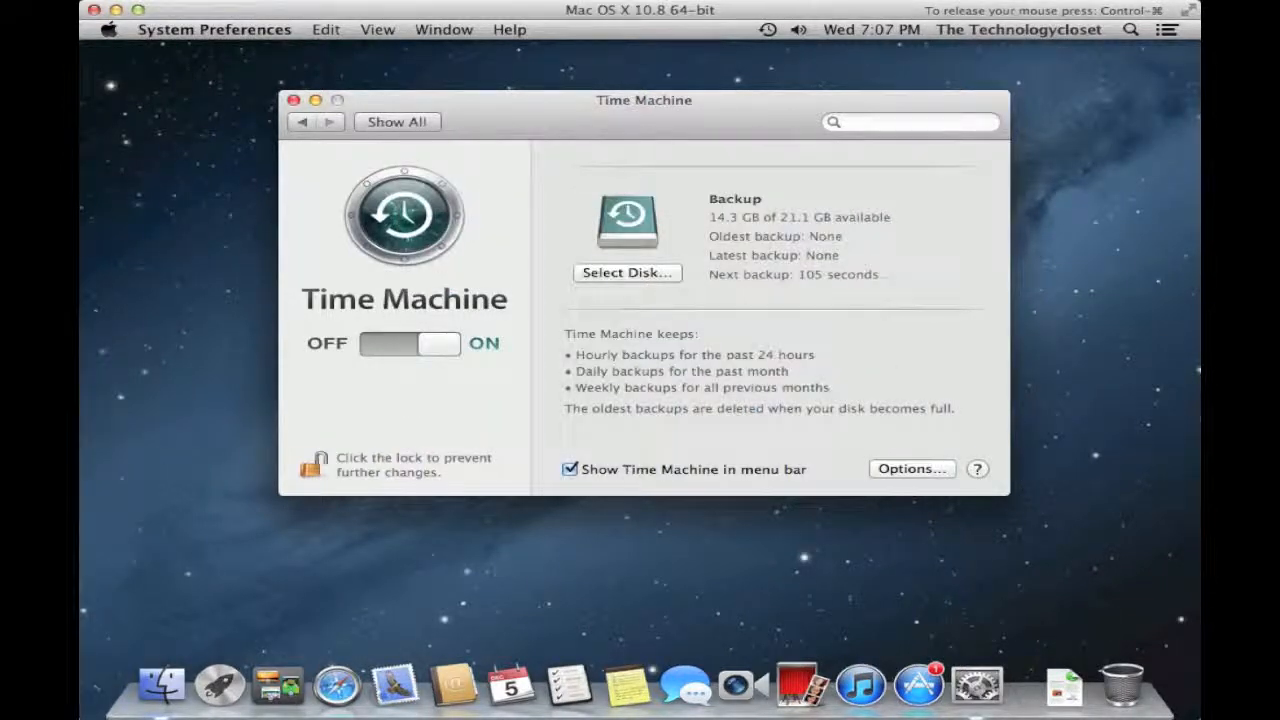
# - Return to the all-preferences overview, then close System Preferences
pyautogui.click(306, 123)
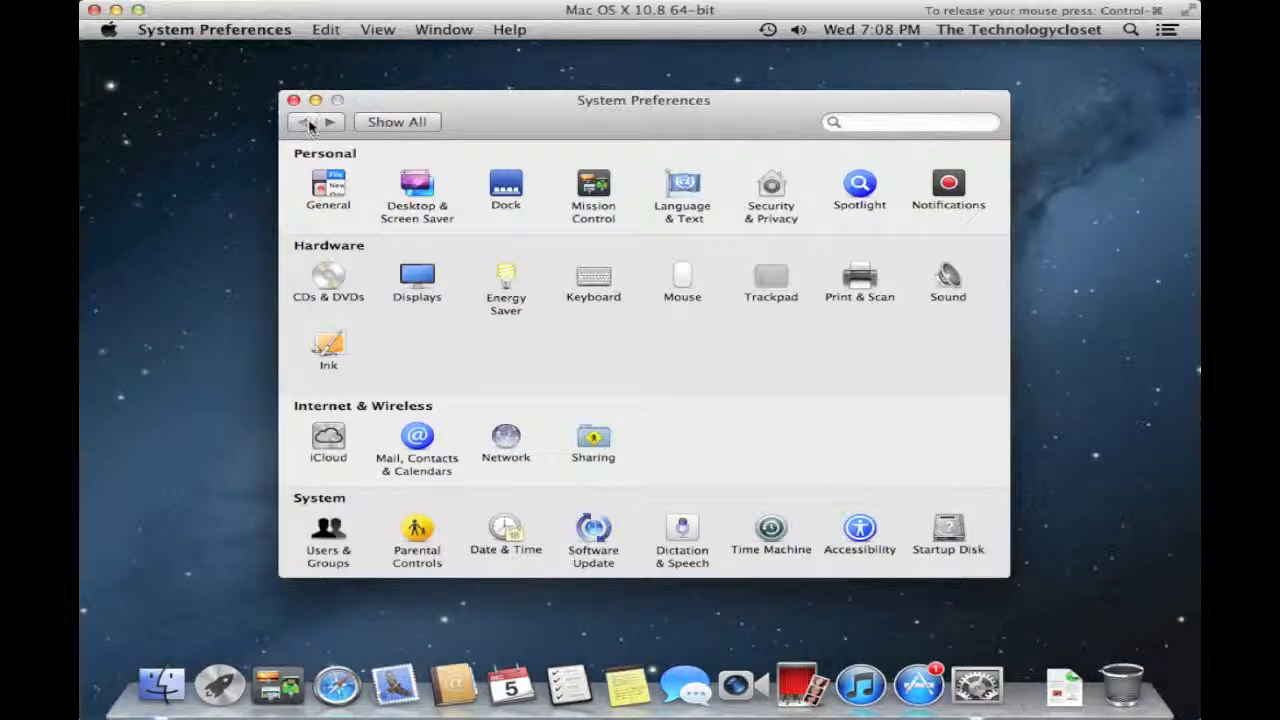
pyautogui.click(293, 101)
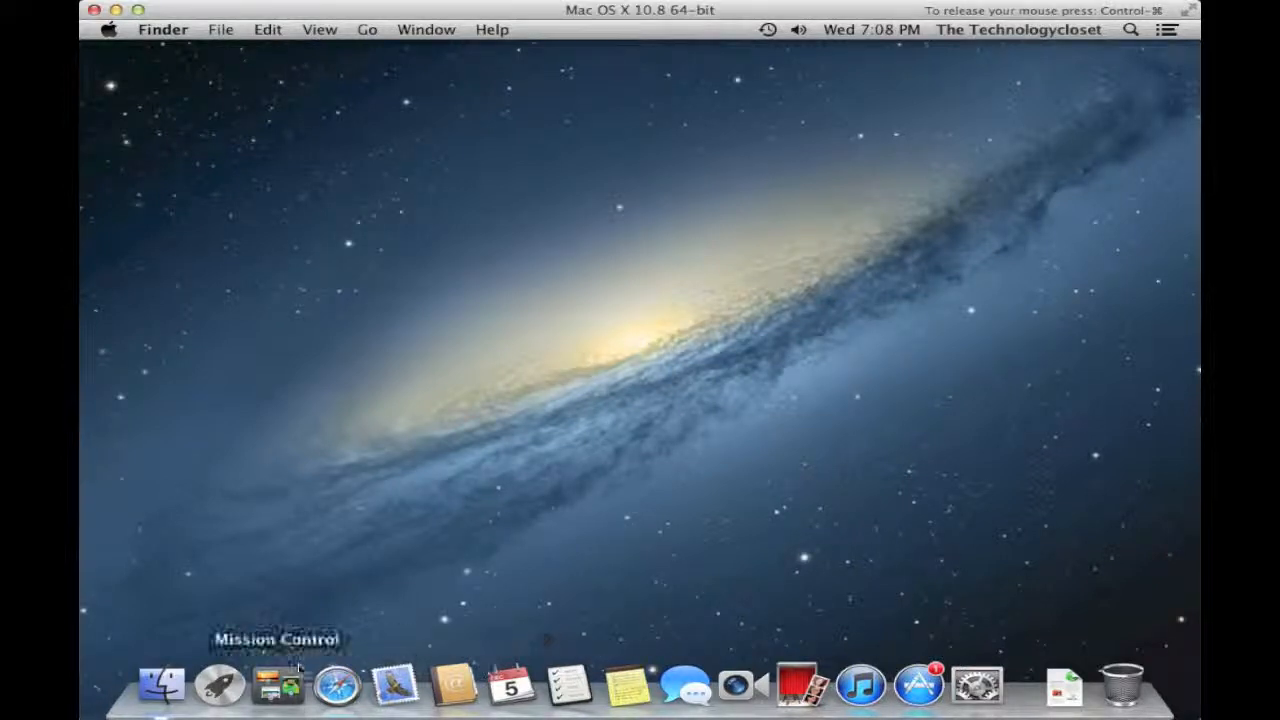
# - Launch Safari from the Dock and load dropbox.com
pyautogui.click(322, 684)
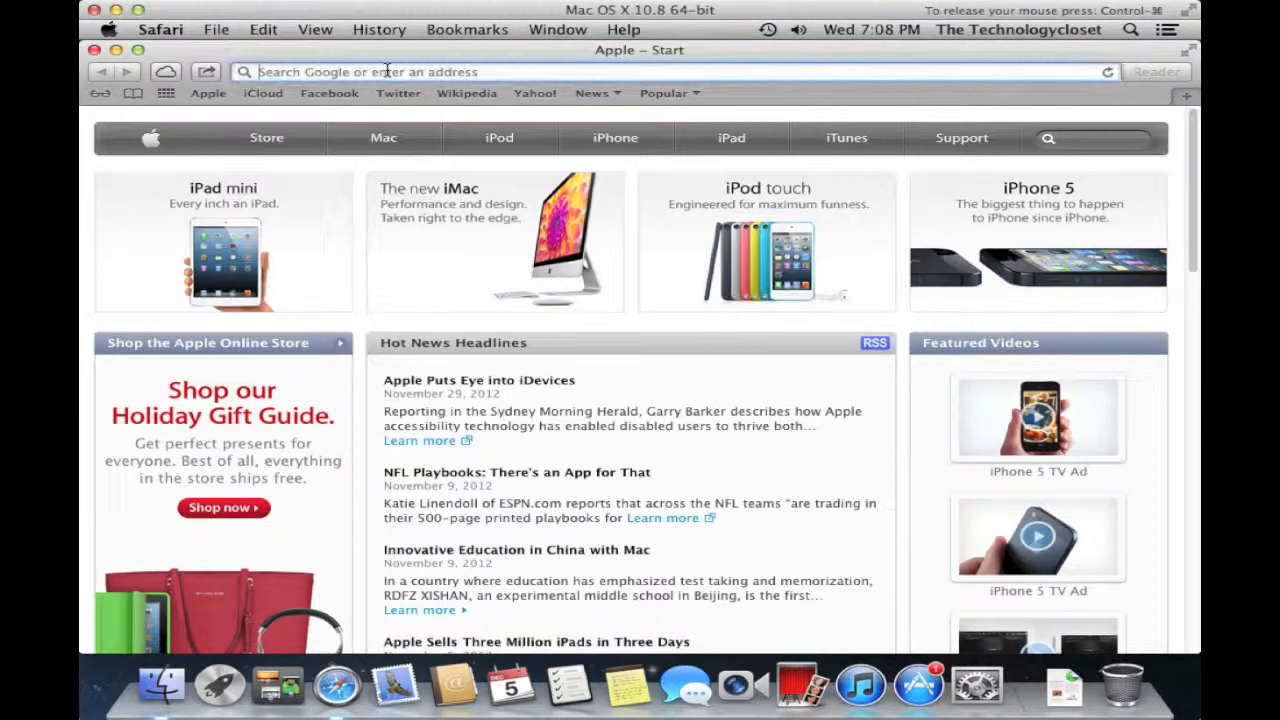
pyautogui.write('dropbox')
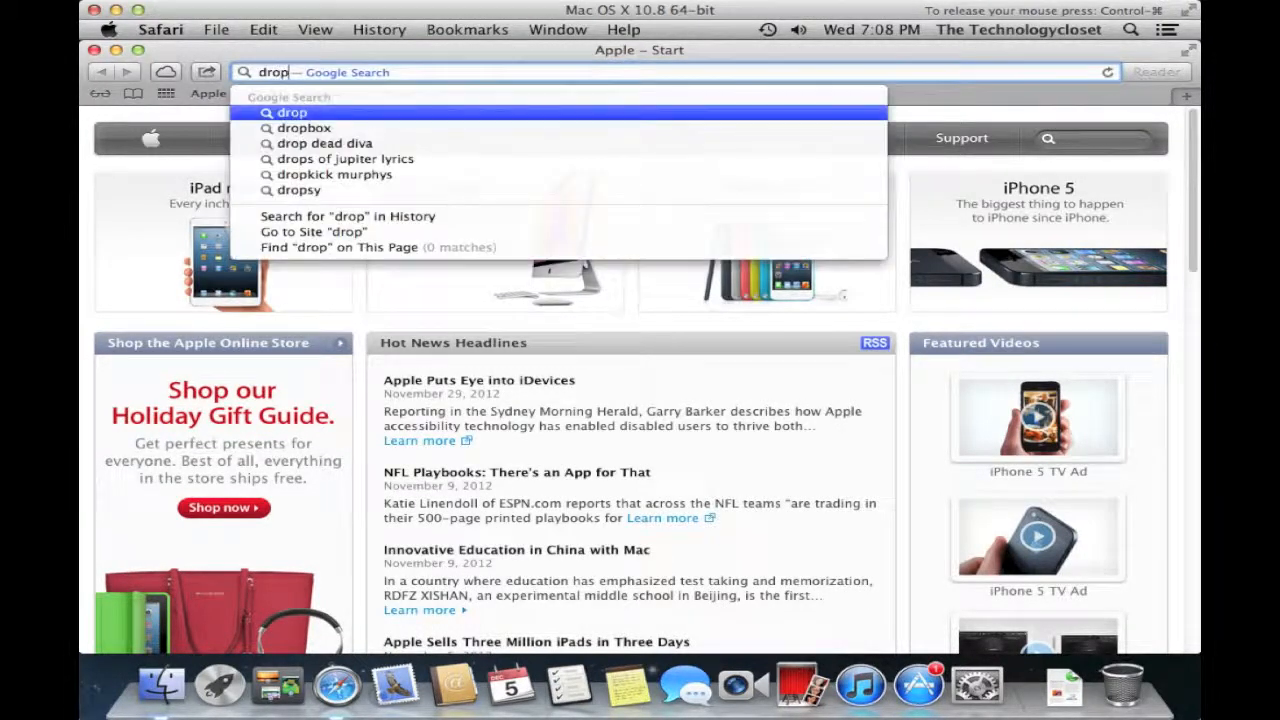
pyautogui.write('.com')
pyautogui.press('Return')
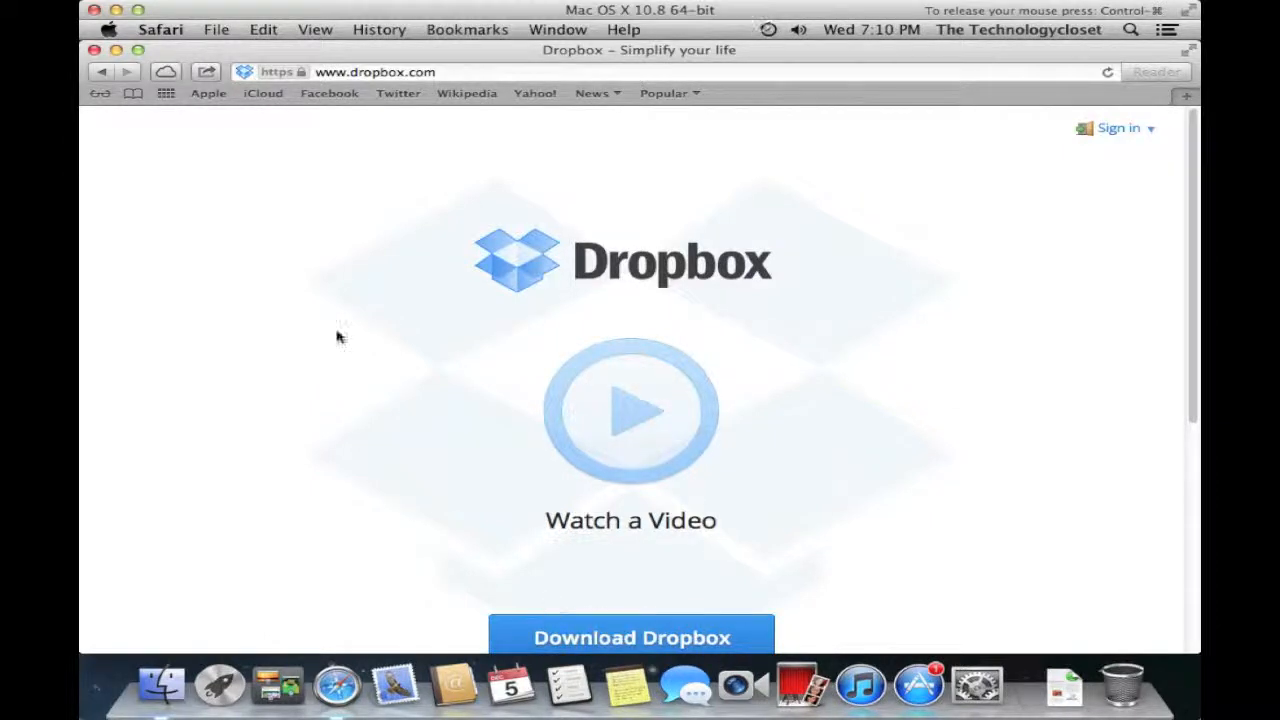
# - Quit Safari from the Safari menu in the menu bar
pyautogui.click(162, 31)
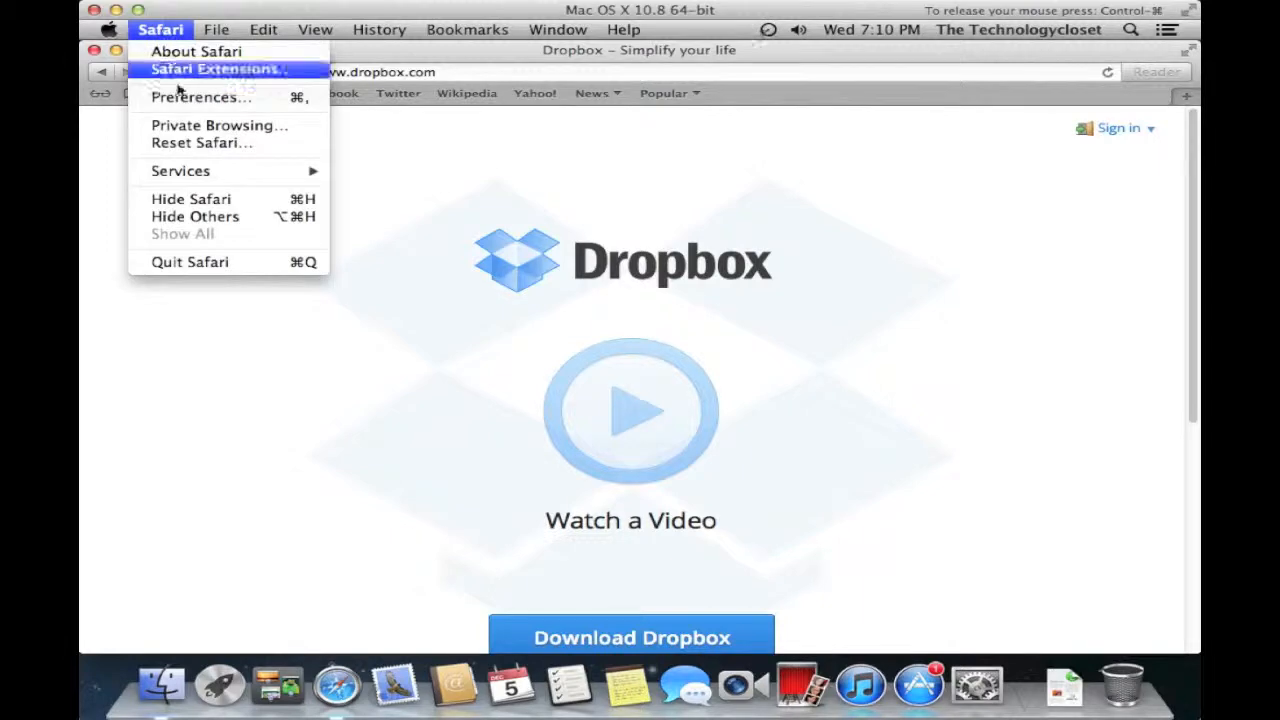
pyautogui.click(220, 262)
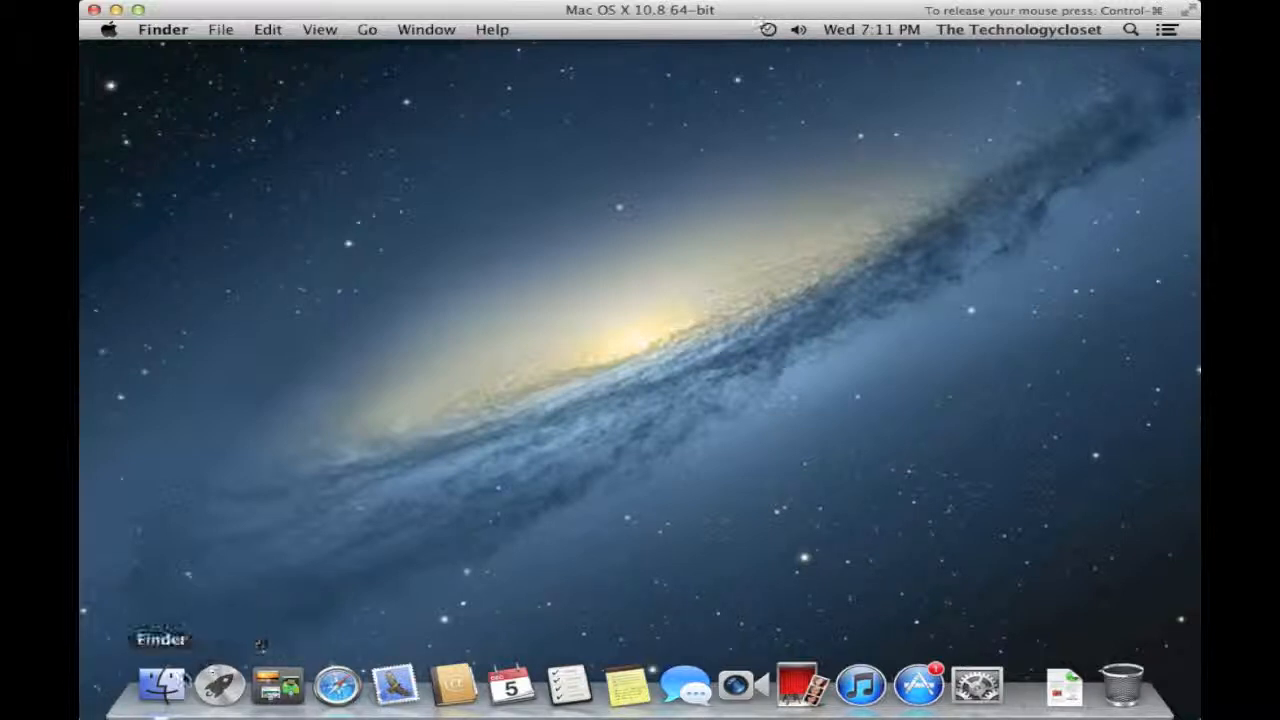
# - Open Applications > Utilities in a new Finder window and select Migration Assistant
pyautogui.click(173, 682)
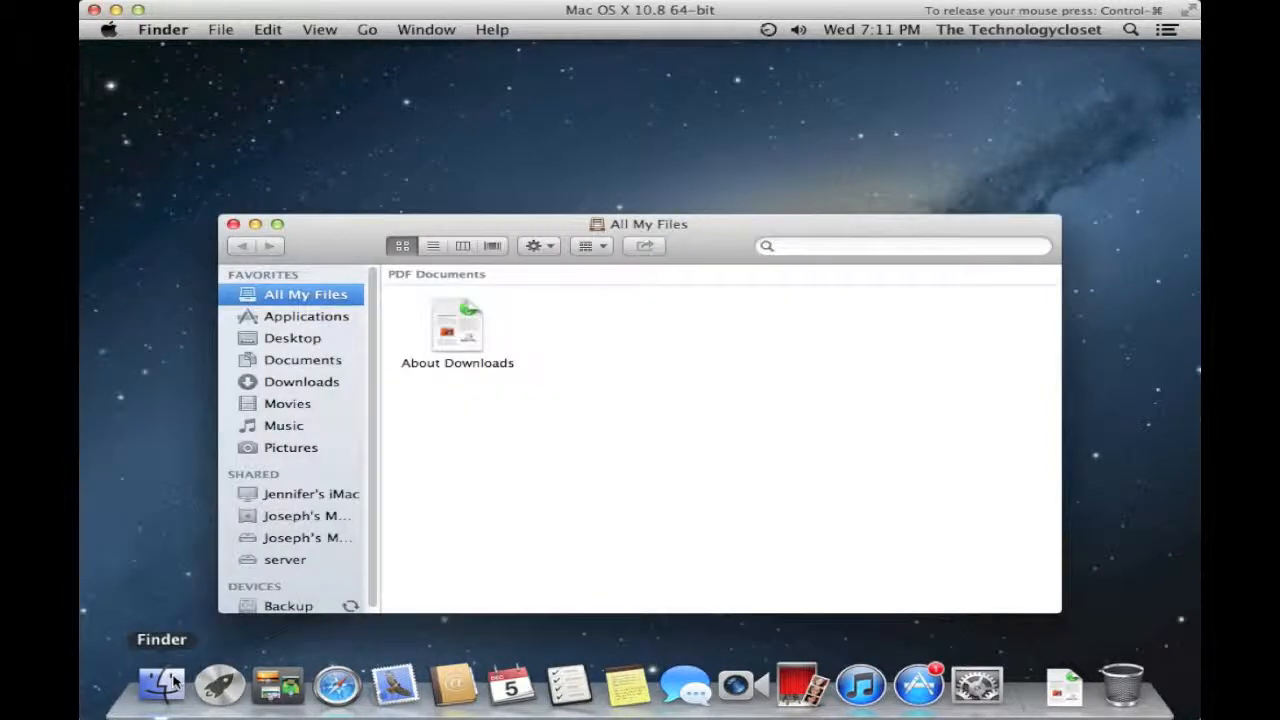
pyautogui.click(306, 320)
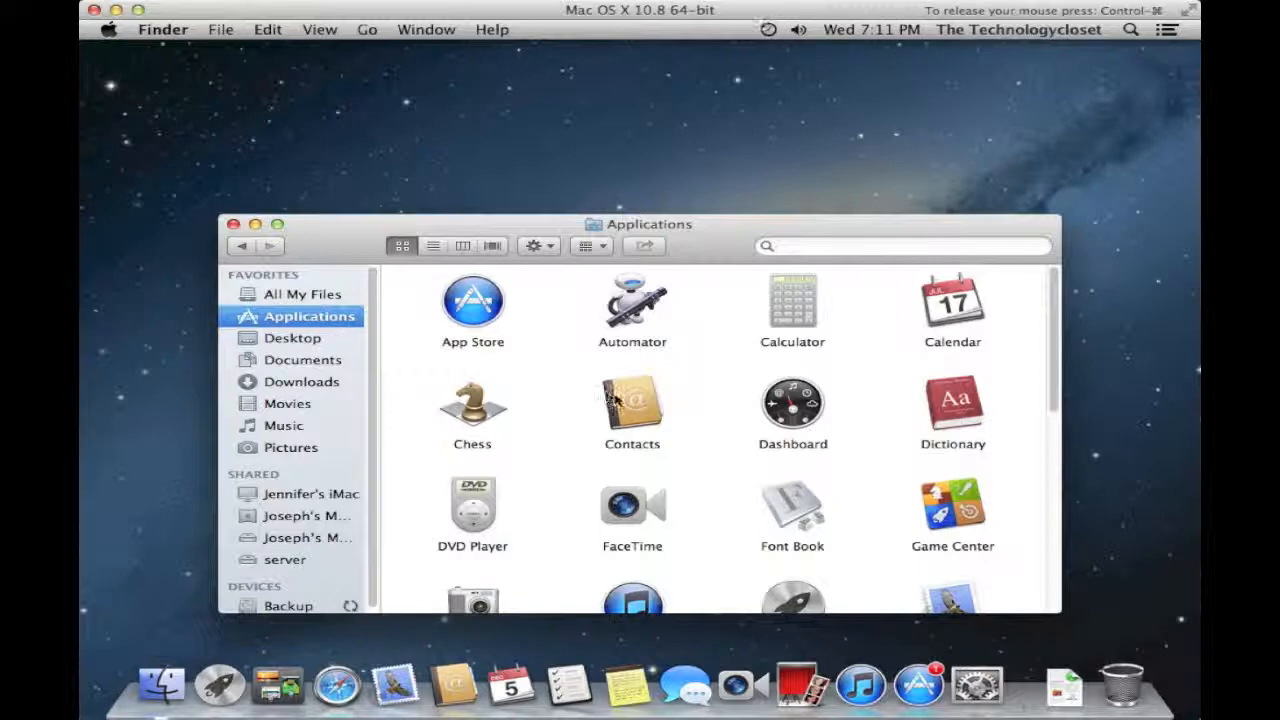
pyautogui.scroll(-10, 616, 400)
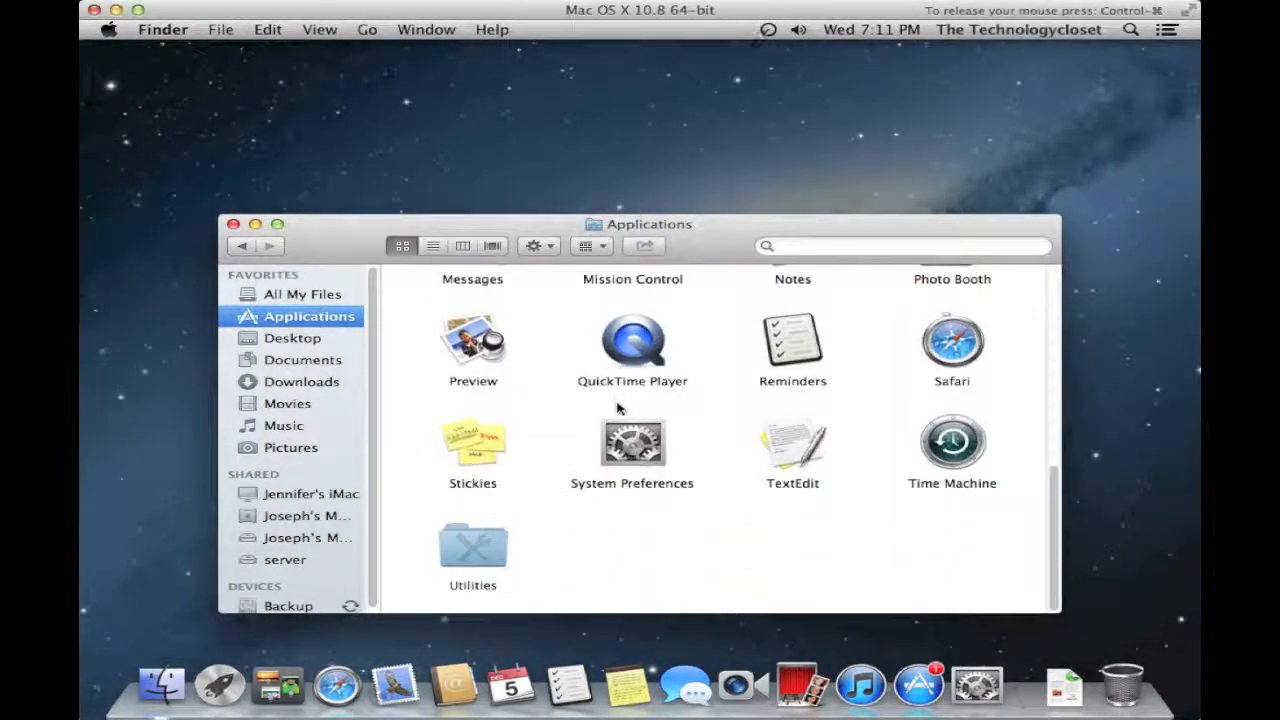
pyautogui.click(463, 566)
pyautogui.doubleClick(463, 566)
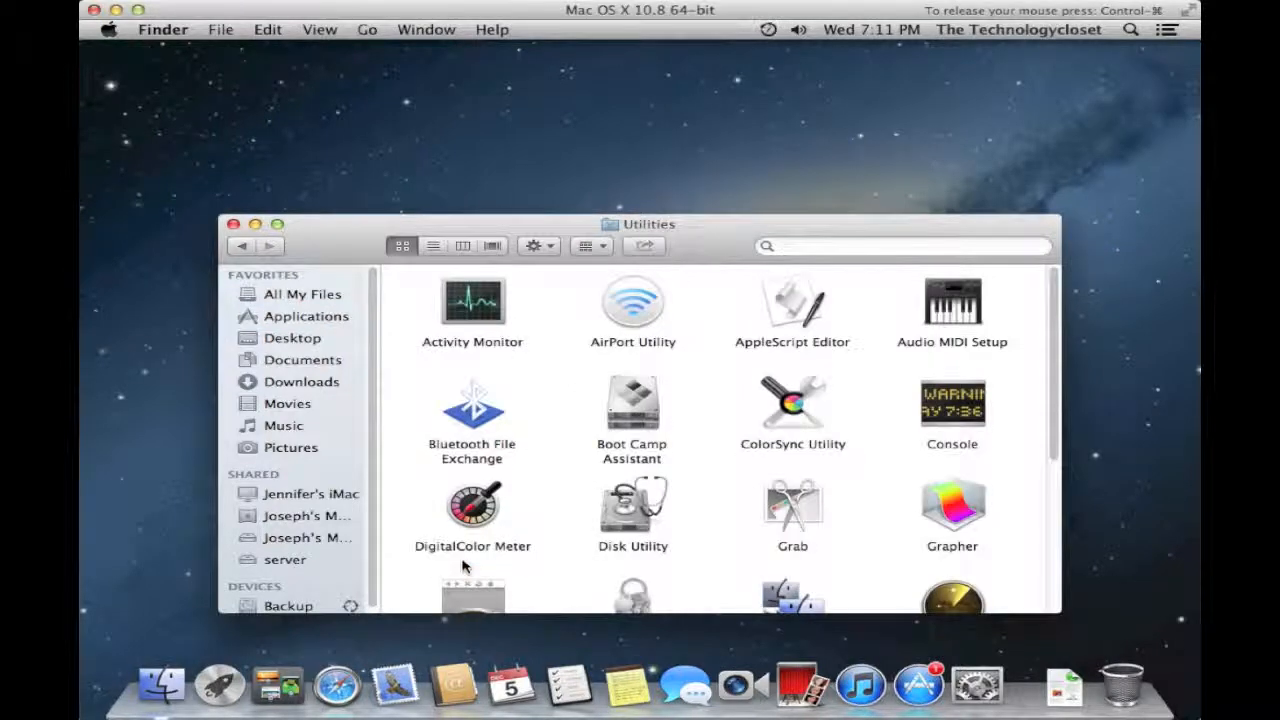
pyautogui.scroll(-5, 630, 505)
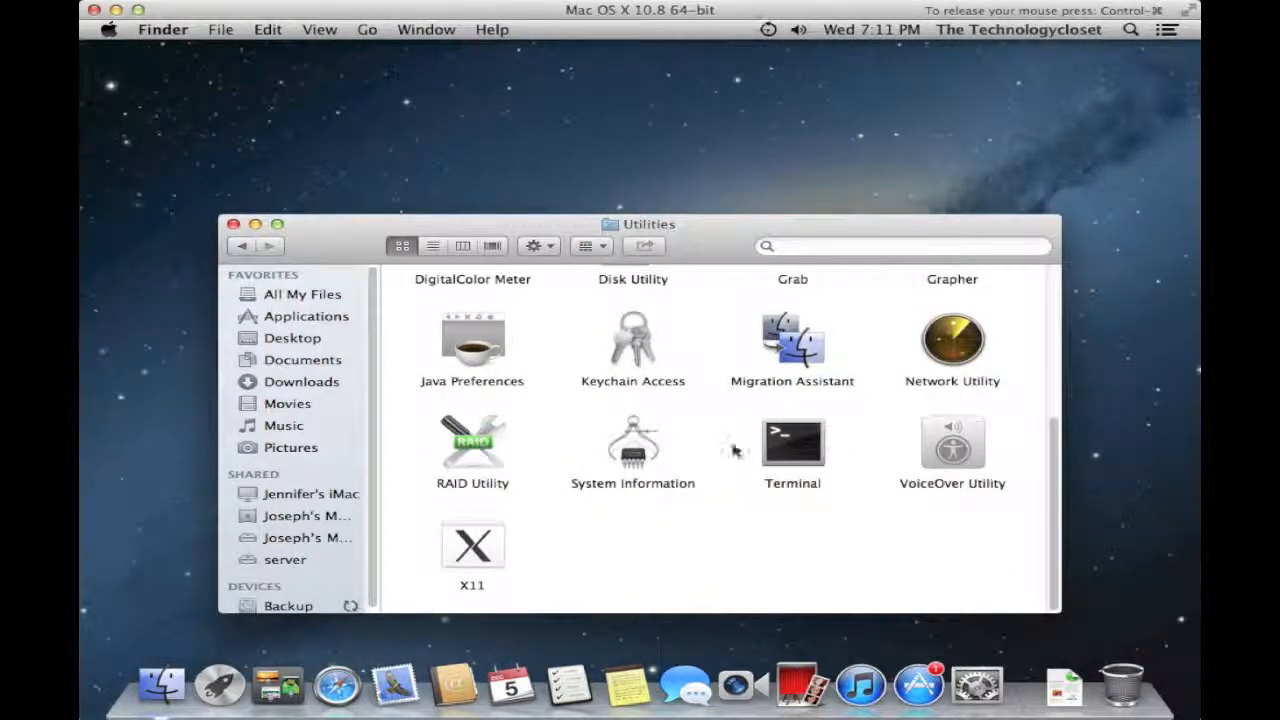
pyautogui.click(780, 350)
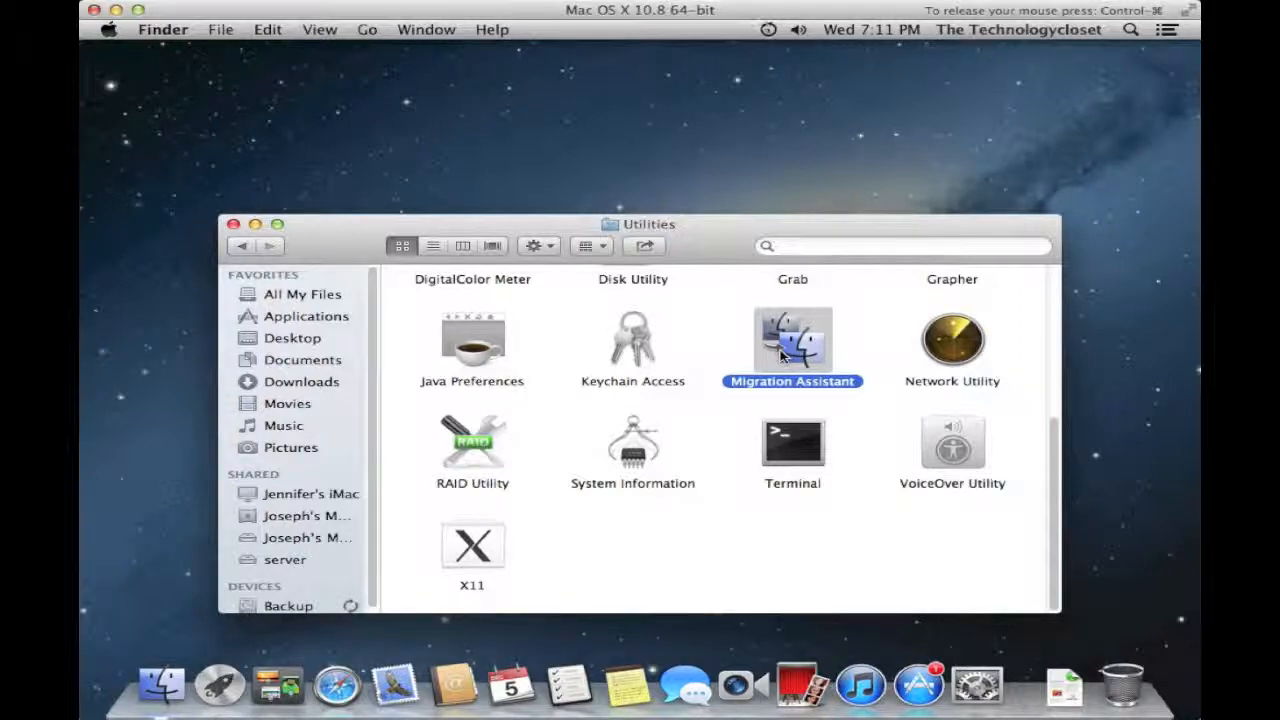
pyautogui.doubleClick(786, 355)
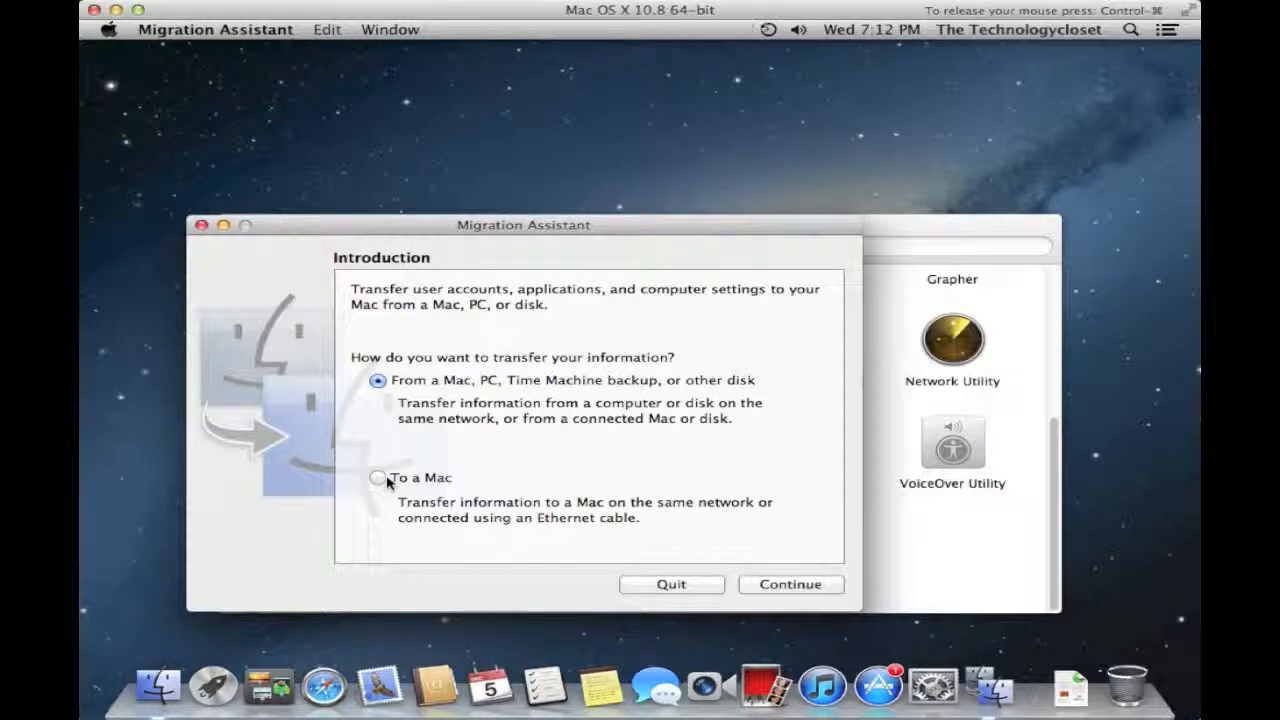
pyautogui.click(671, 584)
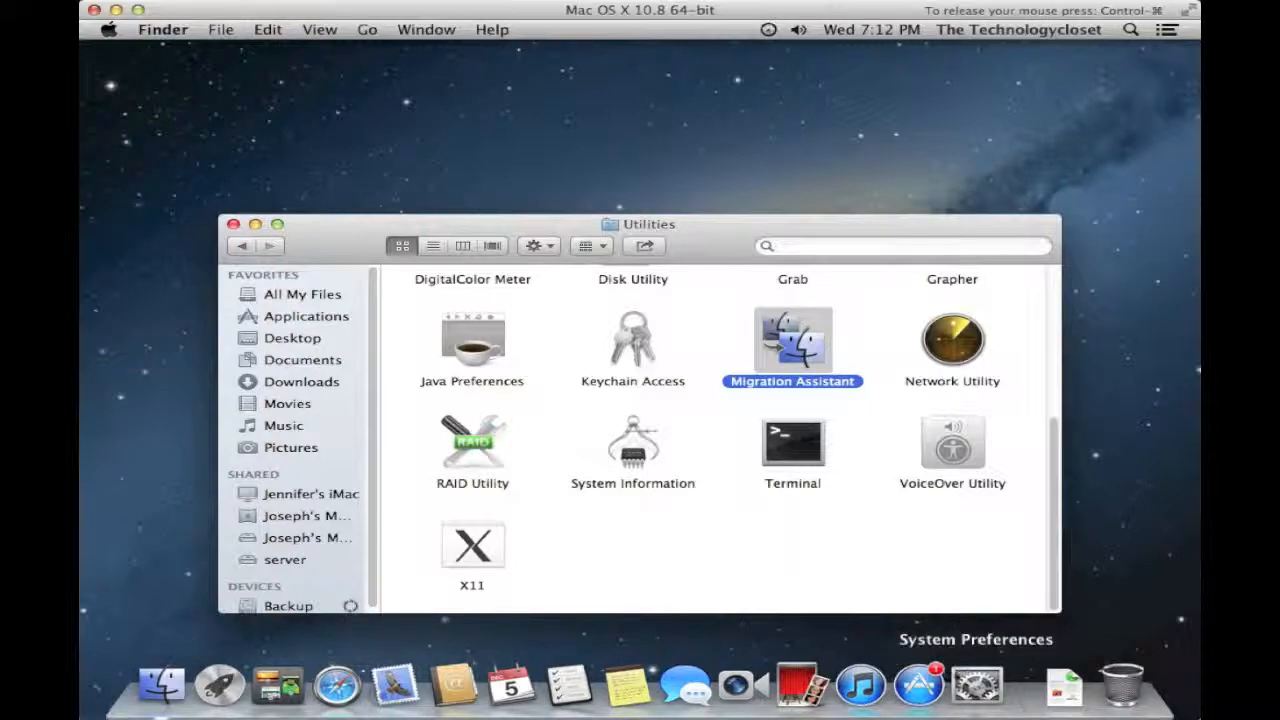
# - Launch System Preferences from the Dock and open the iCloud pane
pyautogui.click(975, 686)
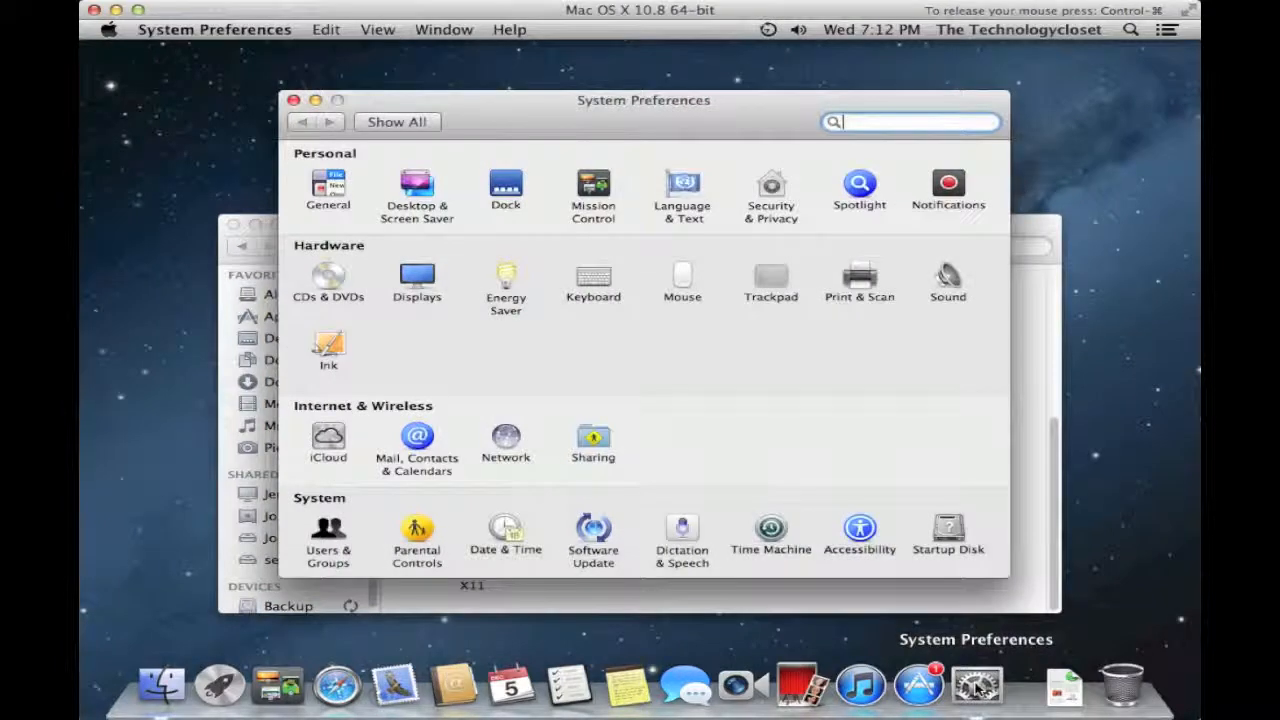
pyautogui.click(328, 442)
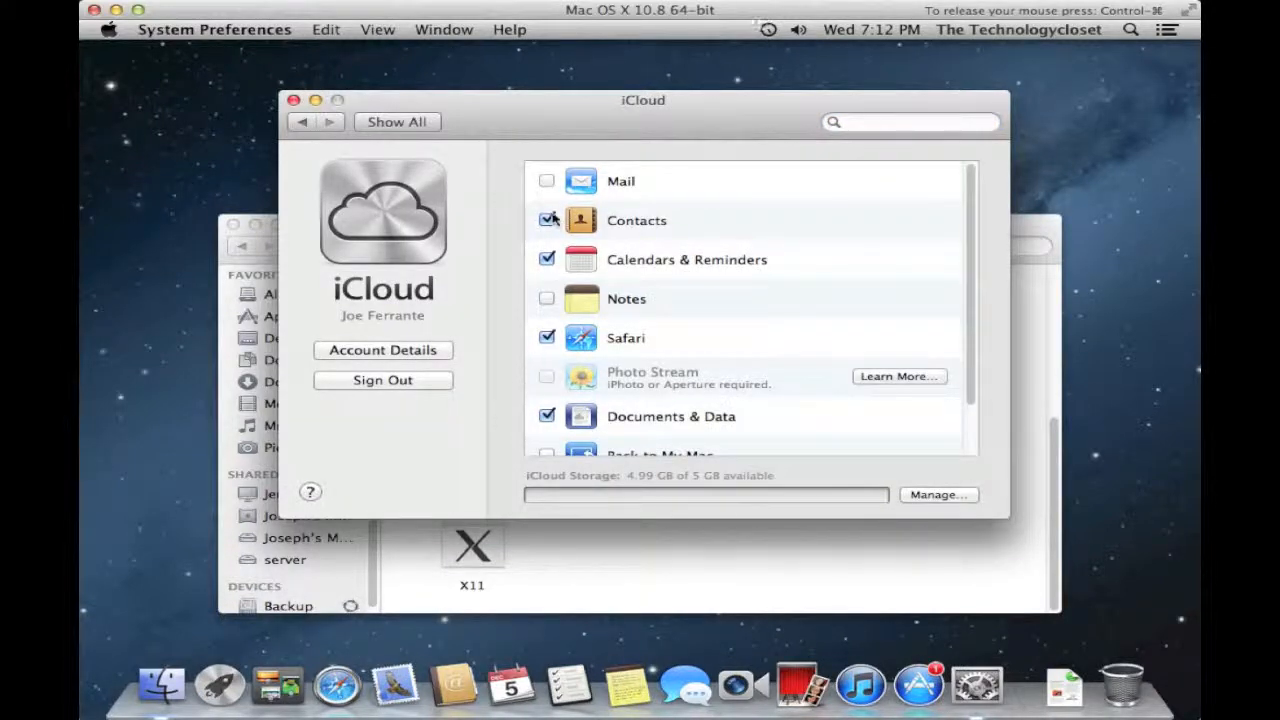
# - Tick iCloud Mail, decline the required OS X update with Not Now, then launch Safari
pyautogui.click(546, 183)
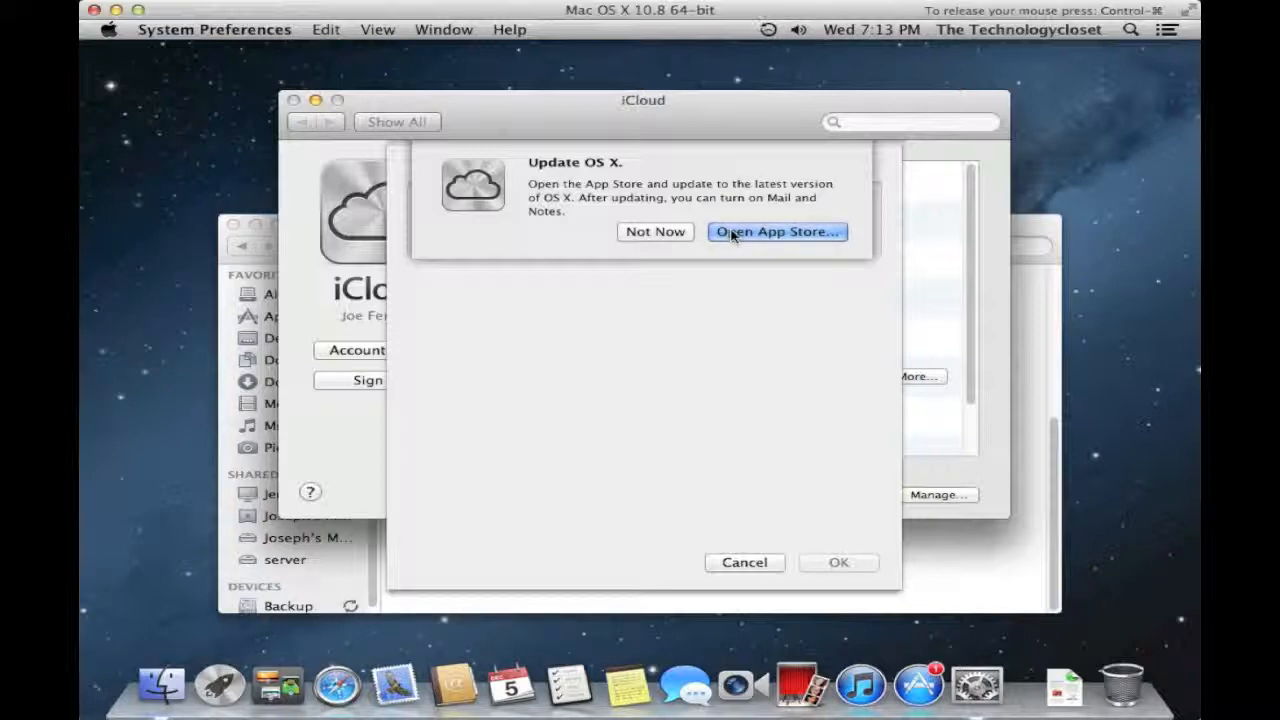
pyautogui.click(675, 227)
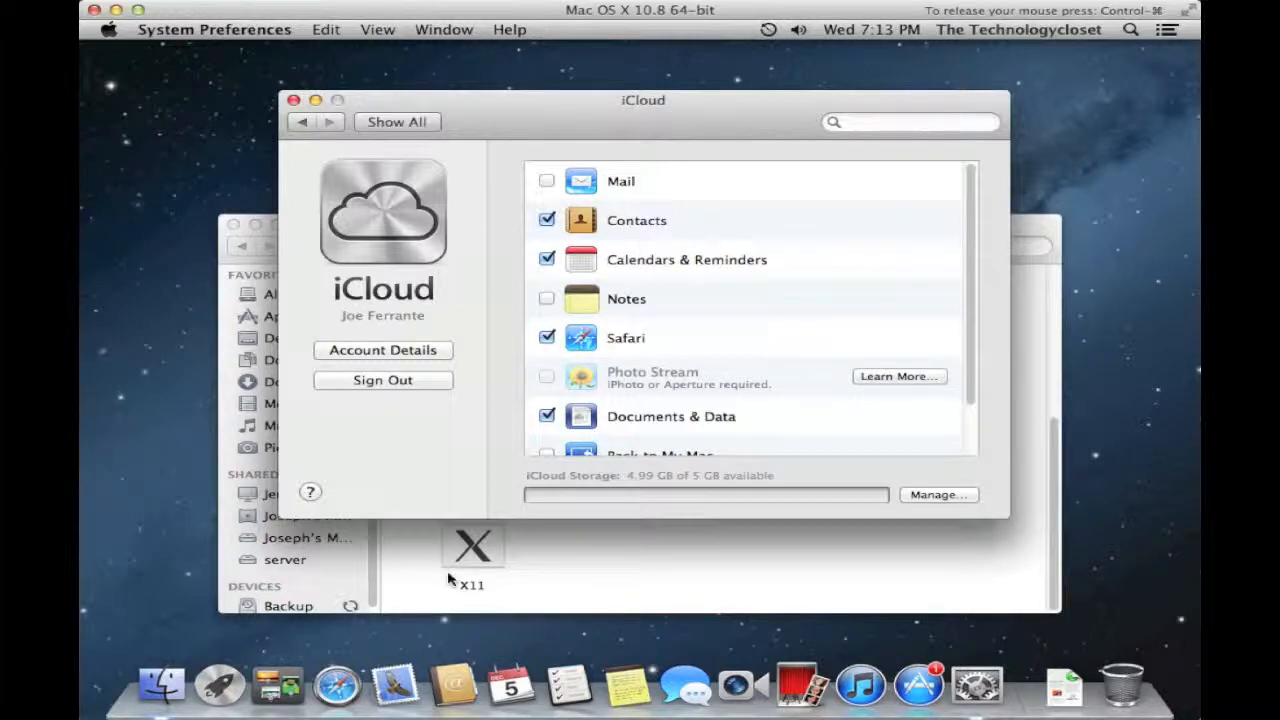
pyautogui.click(337, 684)
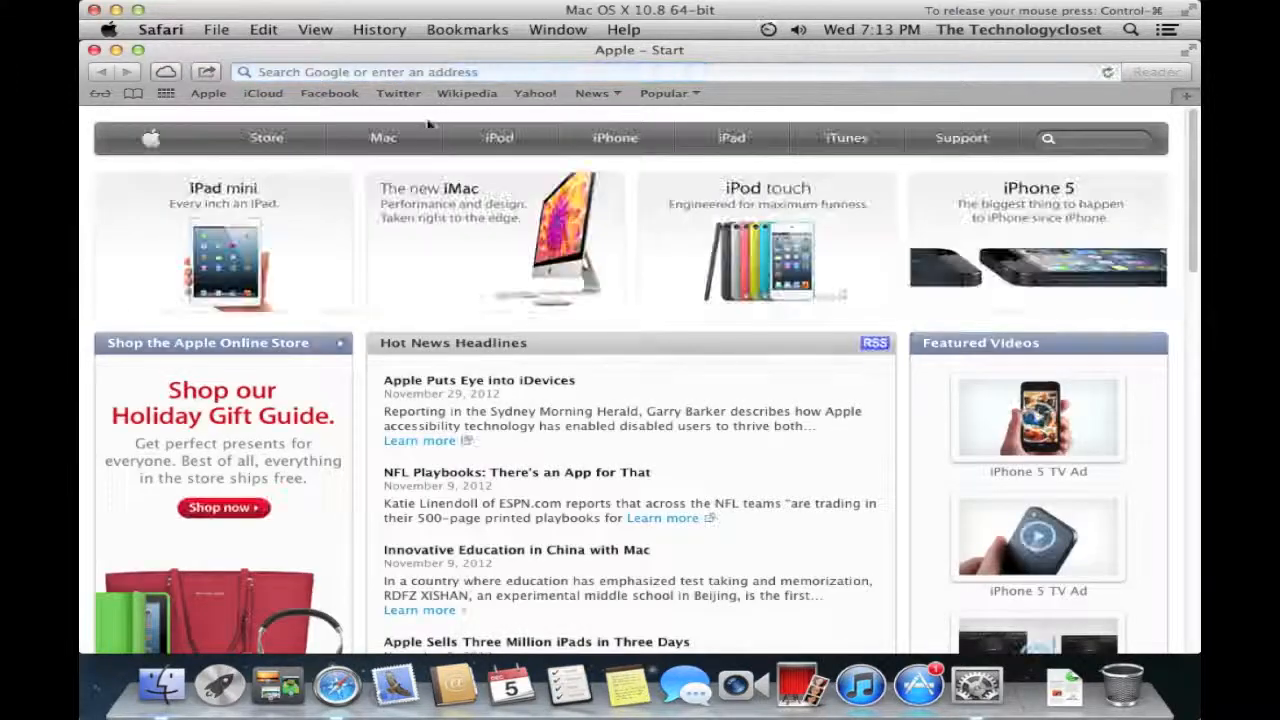
# - Search Google for 'flip4mac' and follow the Flip4Mac - Telestream result
pyautogui.click(411, 74)
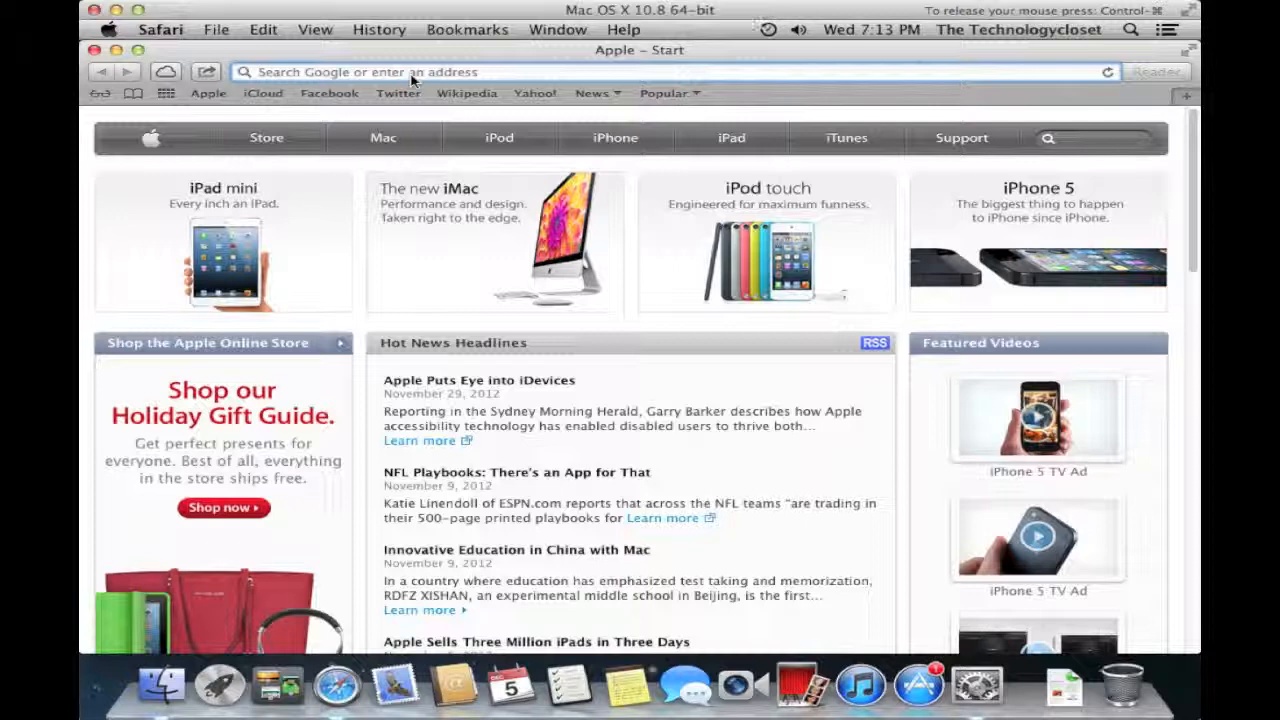
pyautogui.write('flip4m')
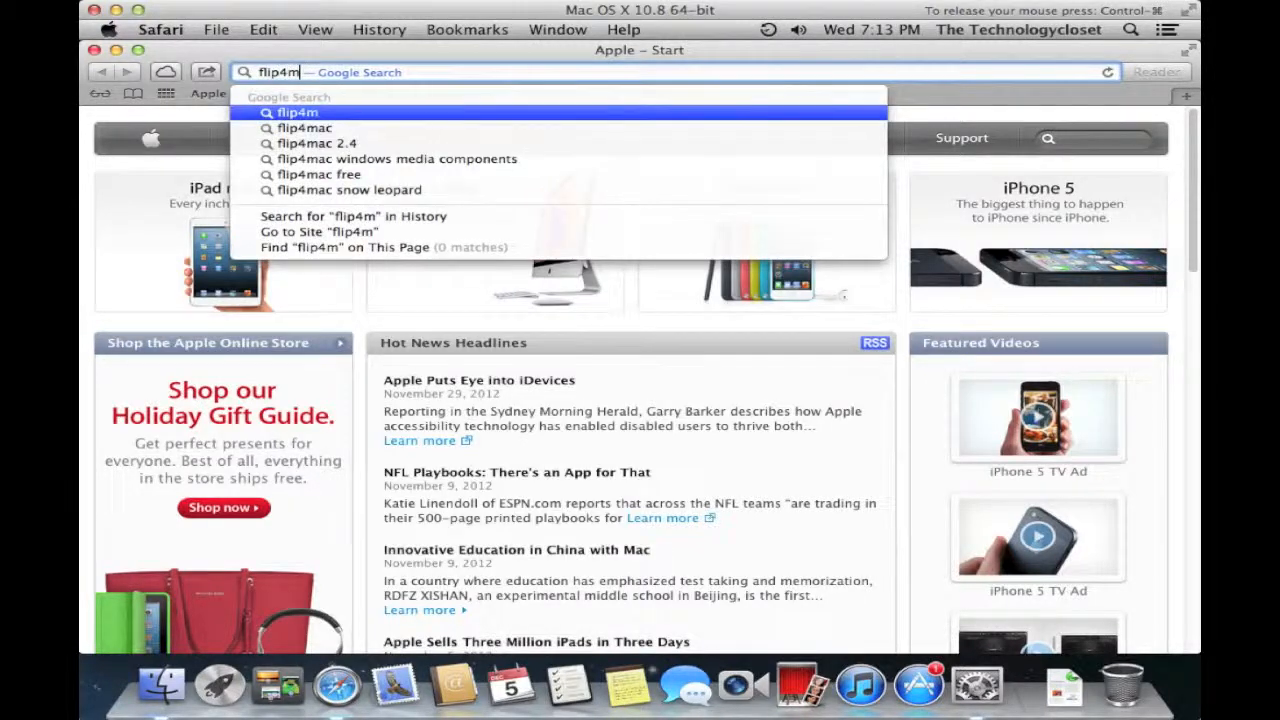
pyautogui.write('ac')
pyautogui.press('Return')
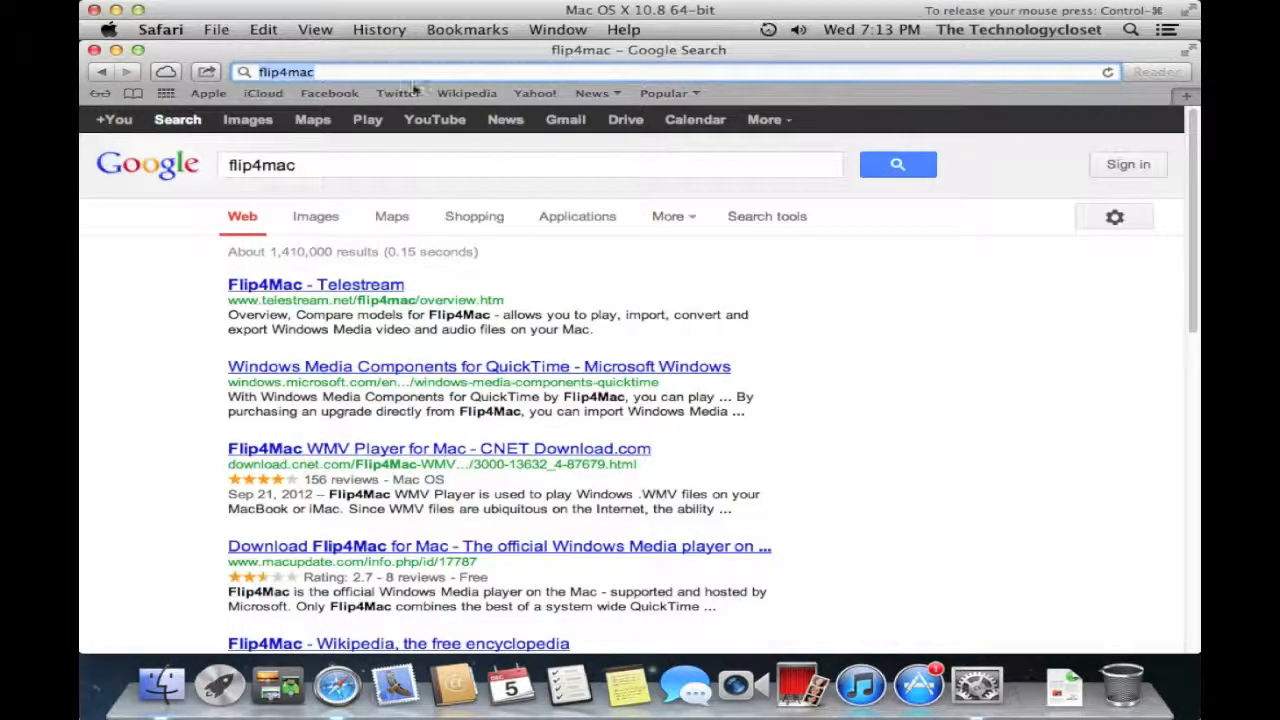
pyautogui.click(305, 289)
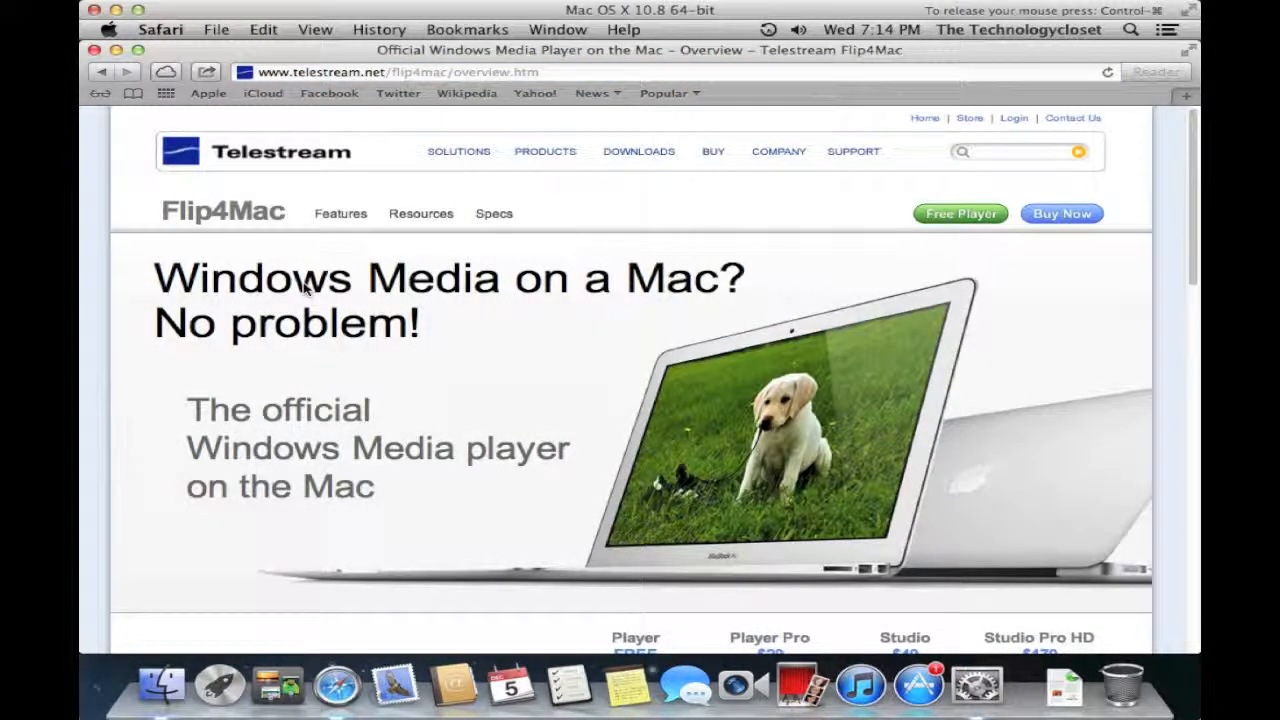
# - Scroll through the Flip4Mac comparison (Player free, Player Pro $29, Studio $49, Studio Pro HD $179) and back up
pyautogui.scroll(-5, 305, 288)
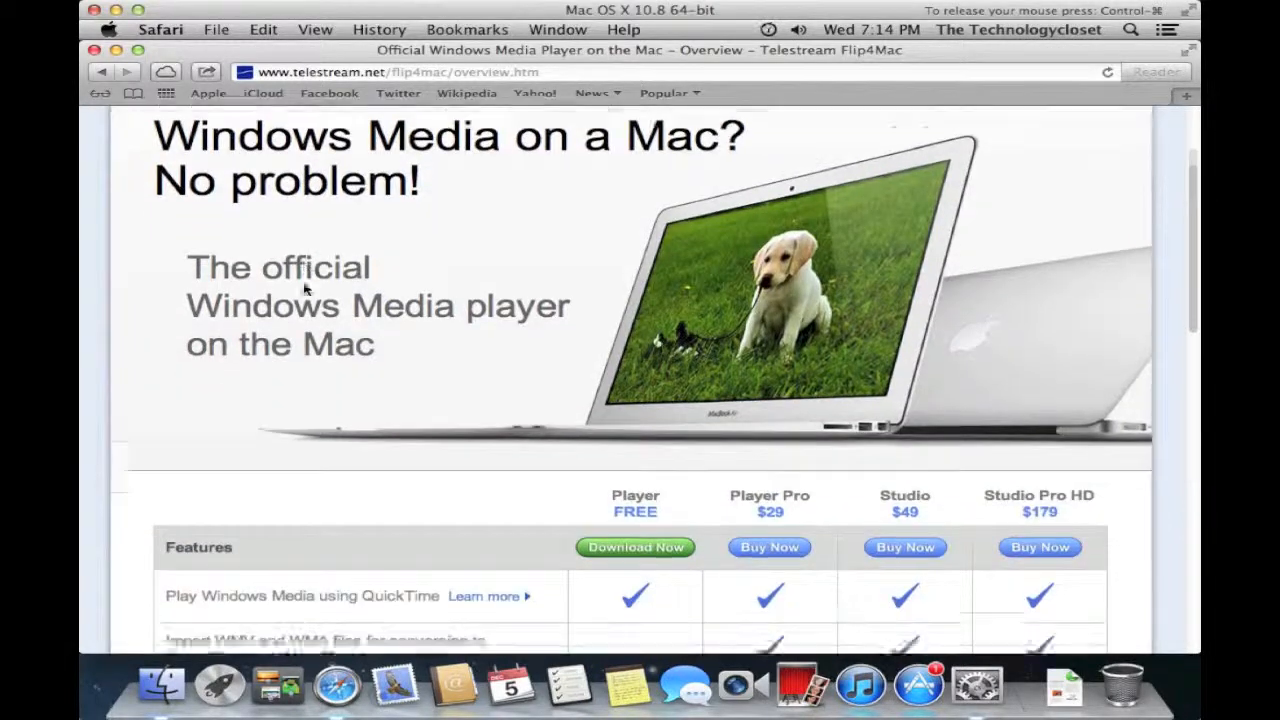
pyautogui.scroll(-2, 305, 289)
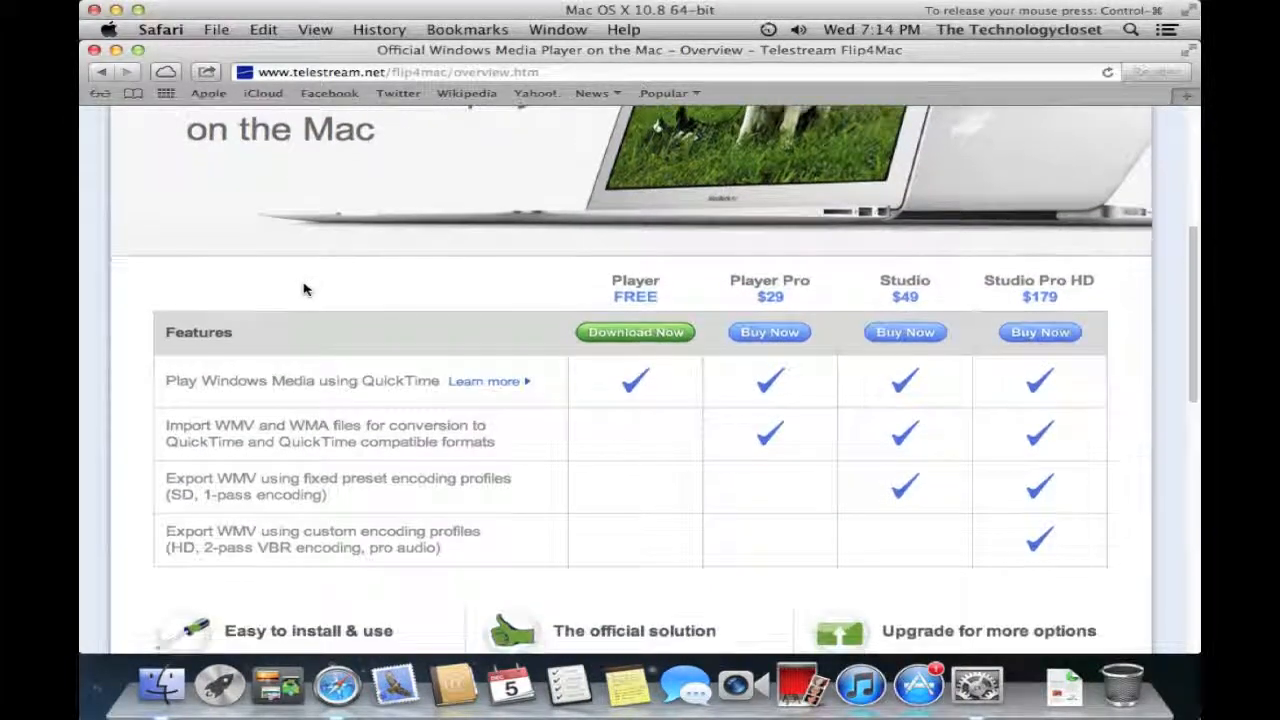
pyautogui.scroll(-2, 305, 289)
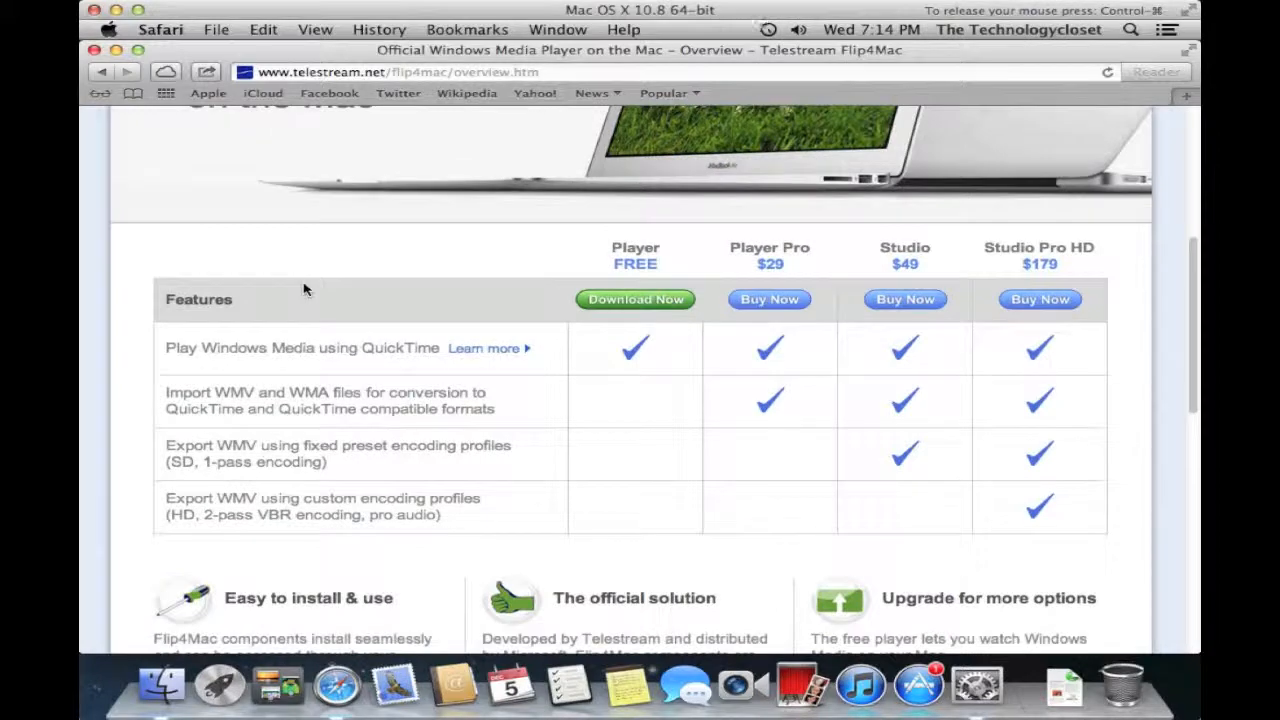
pyautogui.scroll(-4, 305, 289)
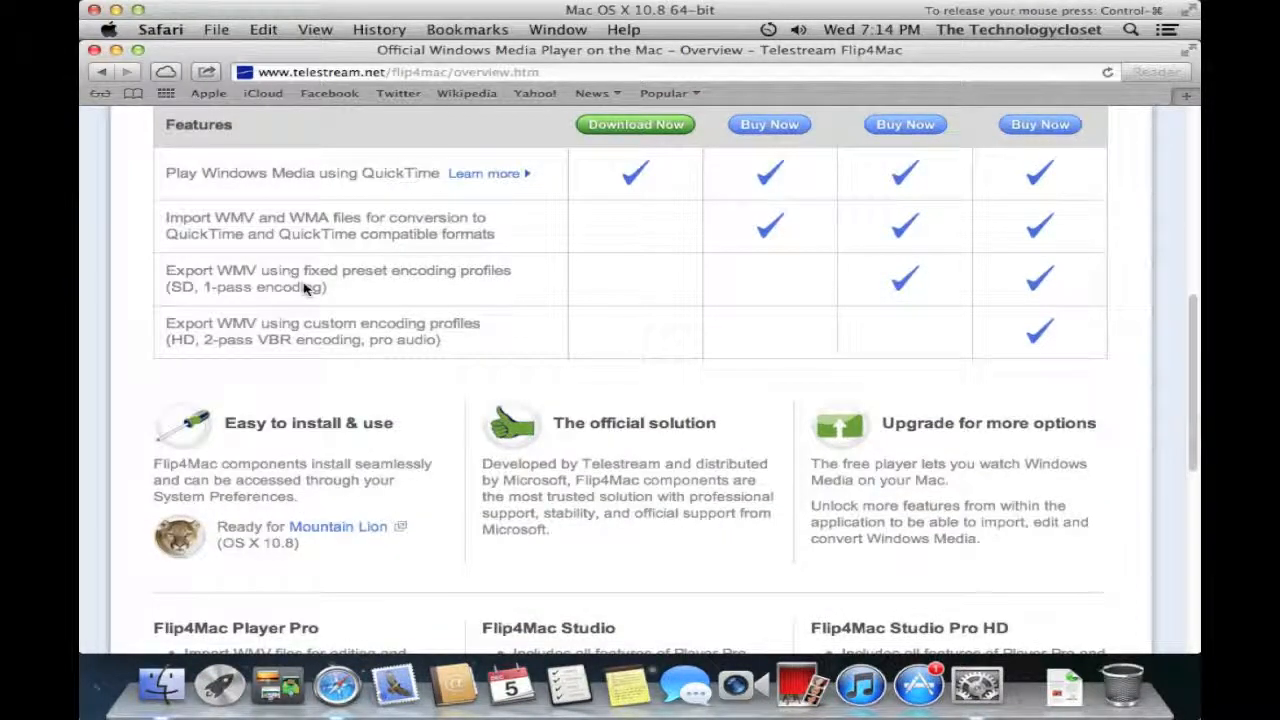
pyautogui.scroll(-1, 305, 289)
pyautogui.scroll(-2, 305, 289)
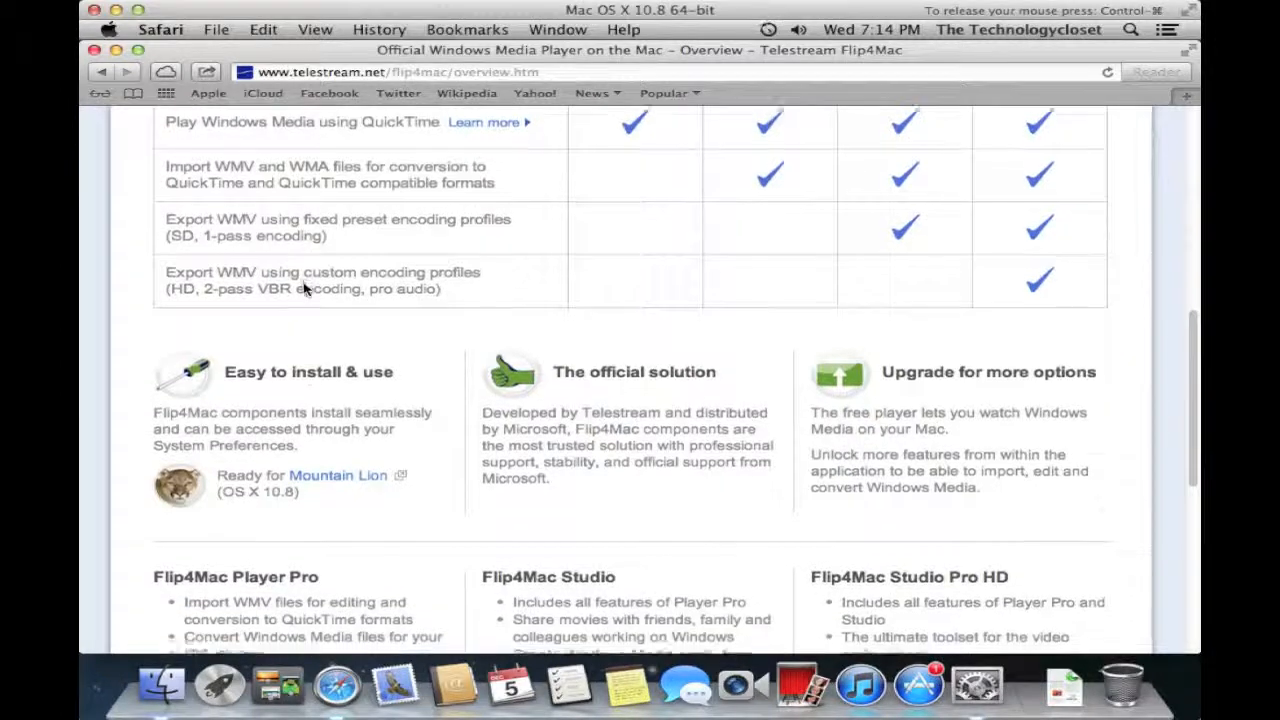
pyautogui.scroll(2, 305, 289)
pyautogui.scroll(5, 305, 289)
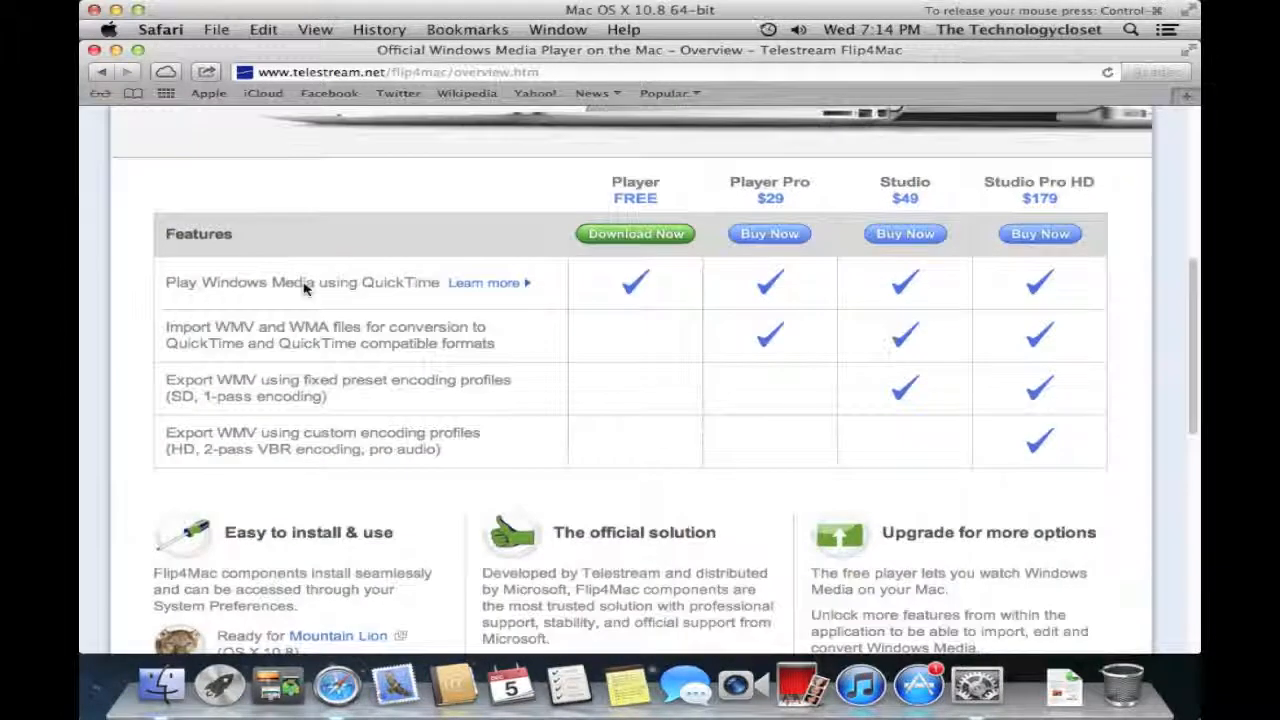
pyautogui.scroll(5, 305, 289)
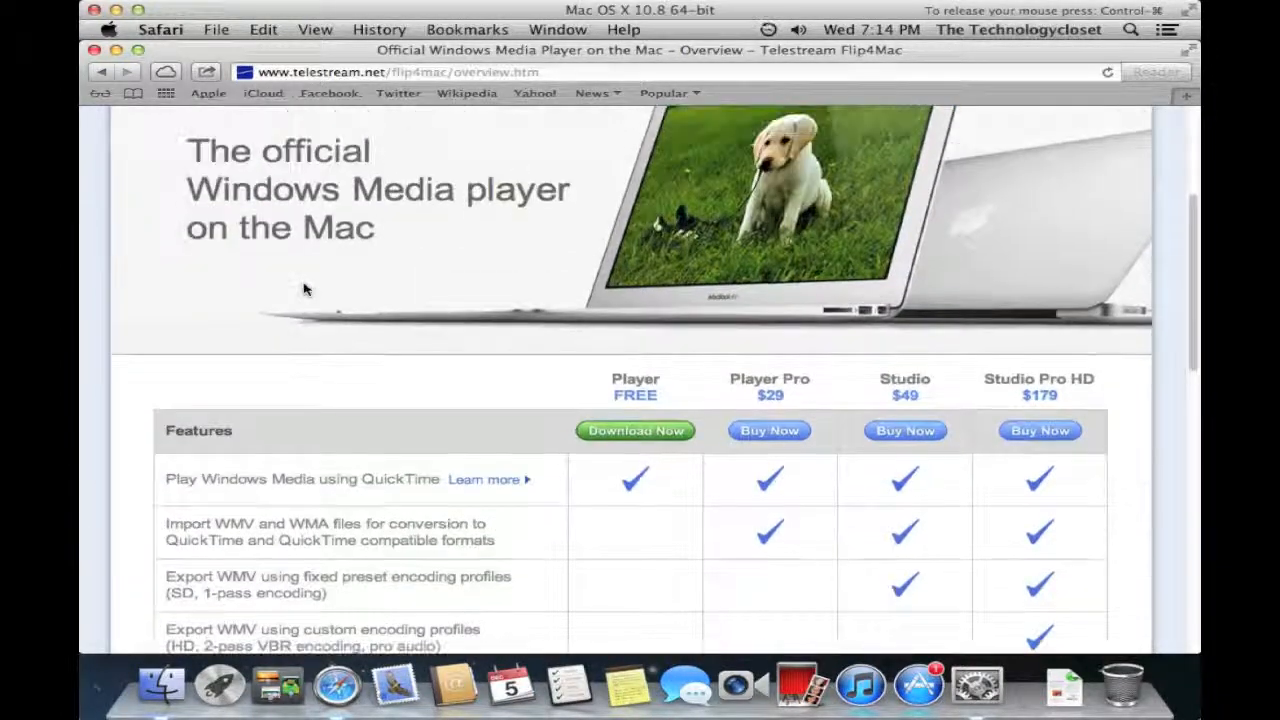
pyautogui.scroll(3, 305, 289)
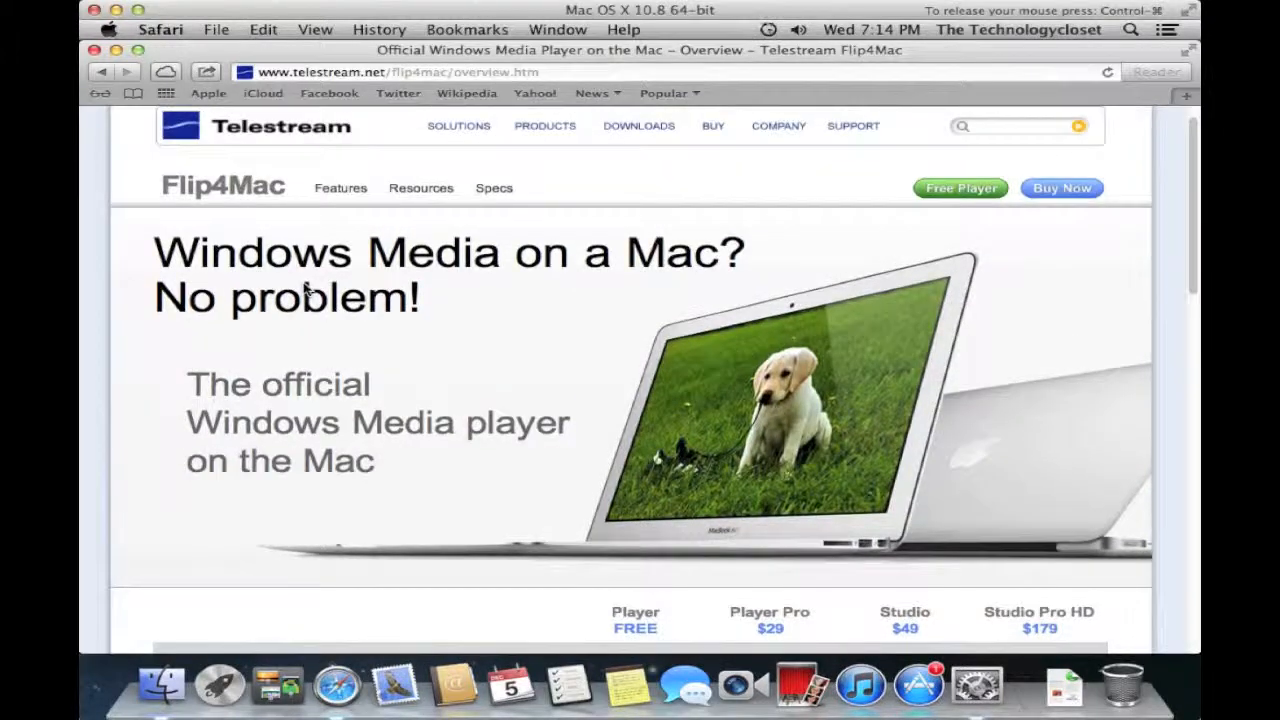
pyautogui.scroll(1, 305, 289)
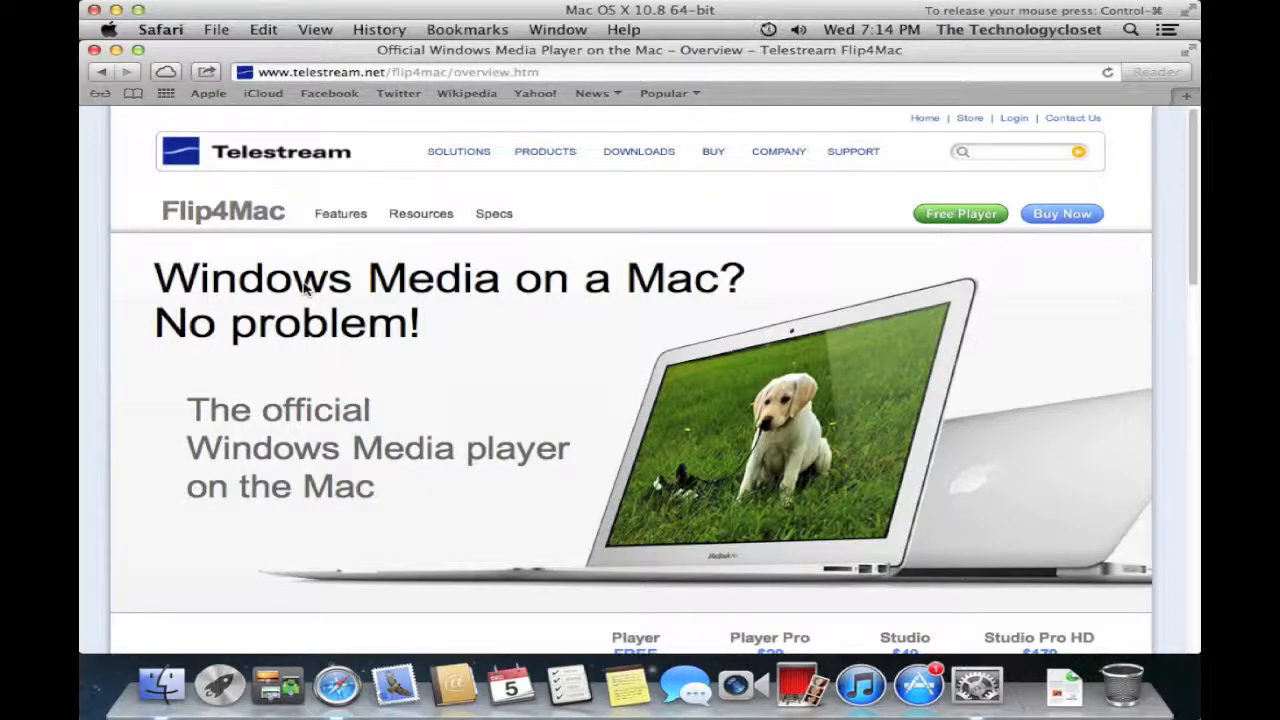
# - Load agilebits.com in Safari and scroll down its 1Password welcome page
pyautogui.click(345, 77)
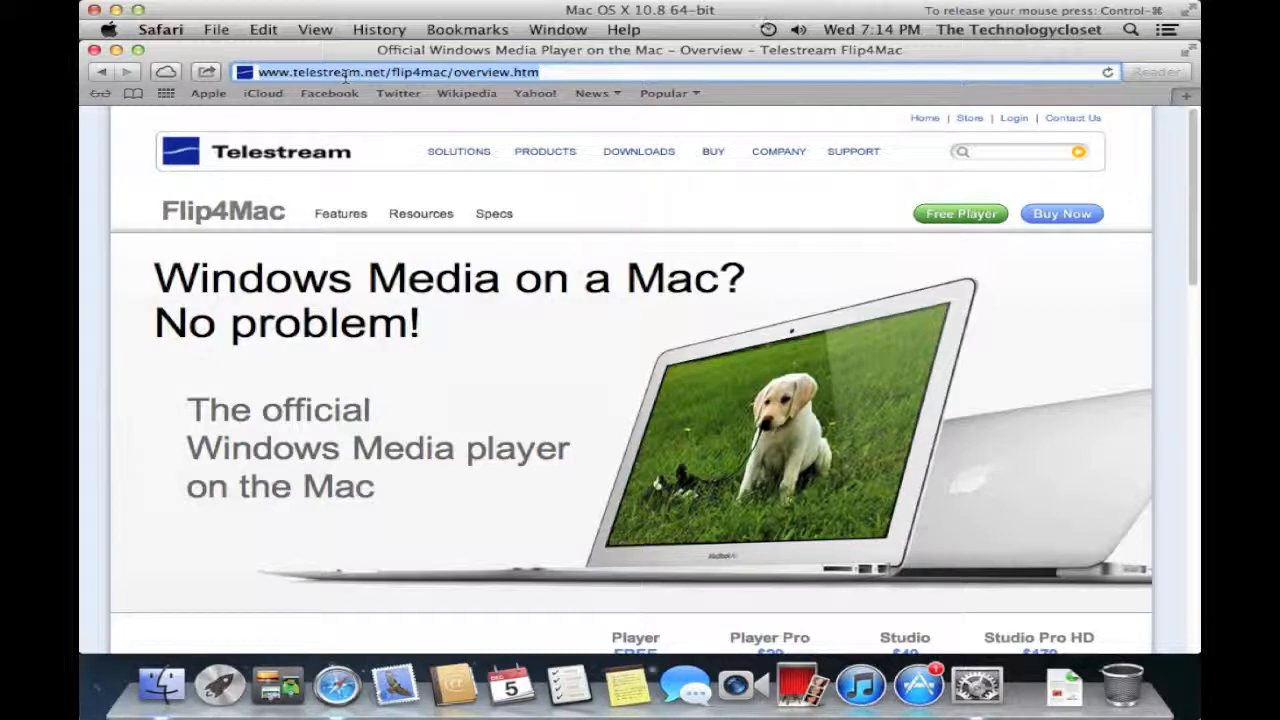
pyautogui.write('agilebits.com')
pyautogui.press('Return')
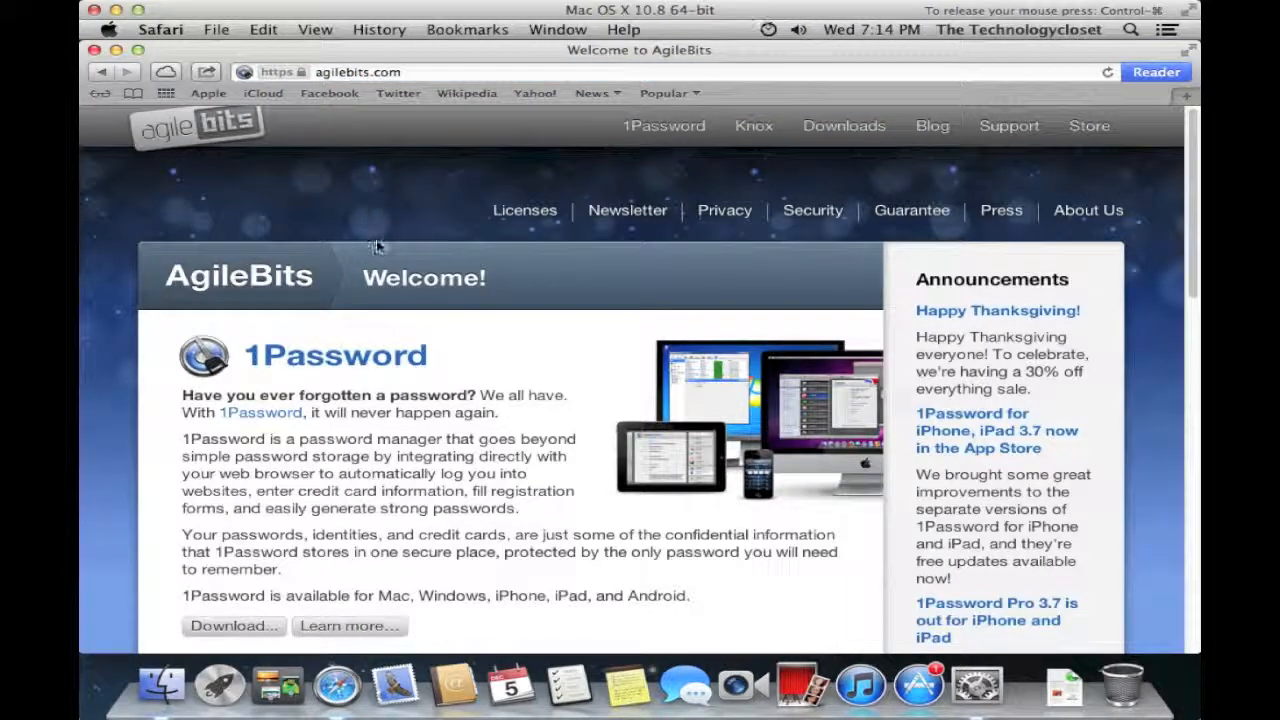
pyautogui.scroll(-2, 387, 256)
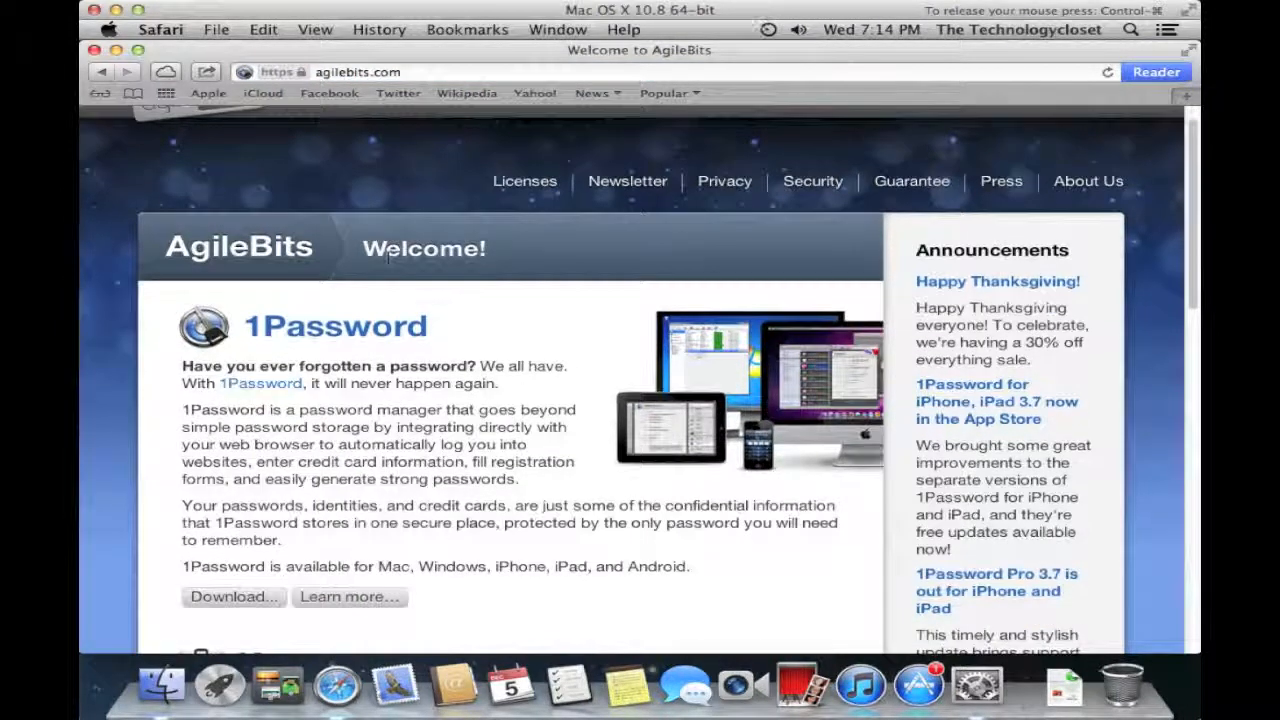
pyautogui.scroll(-4, 387, 256)
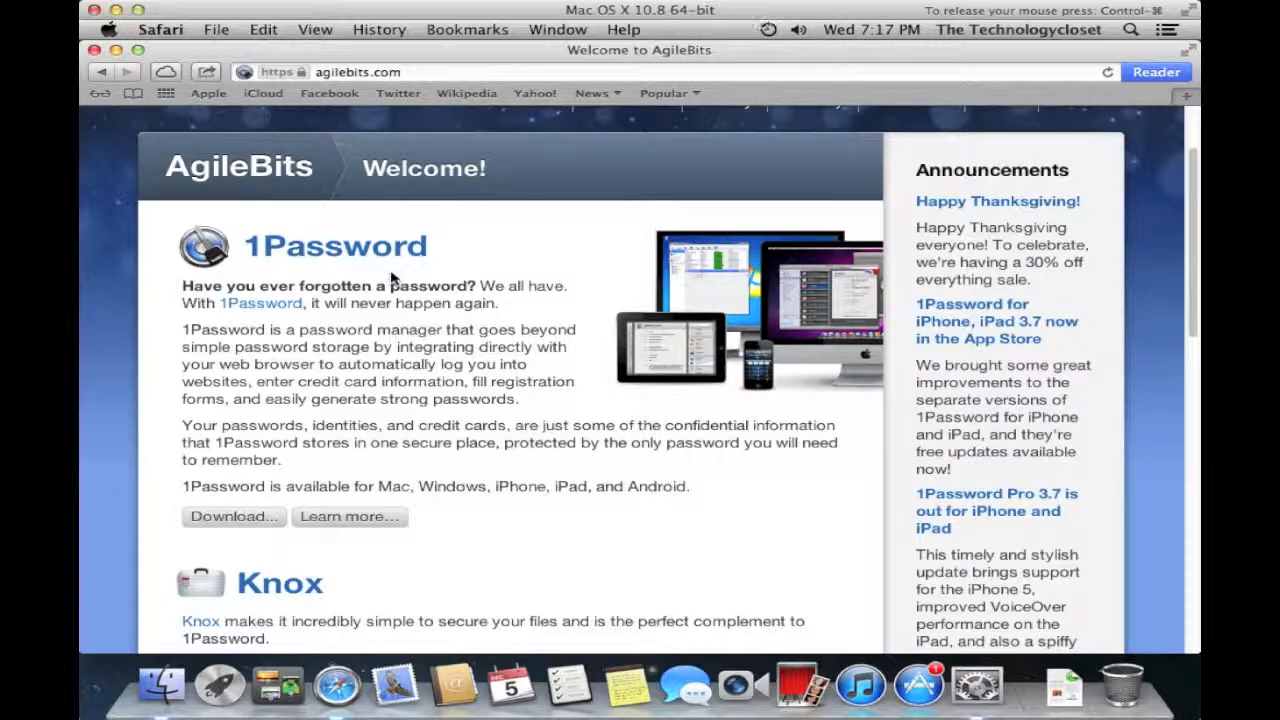
# - Skim the AgileBits welcome page and follow 'Learn more...' to agilebits.com/onepassword
pyautogui.scroll(3, 393, 279)
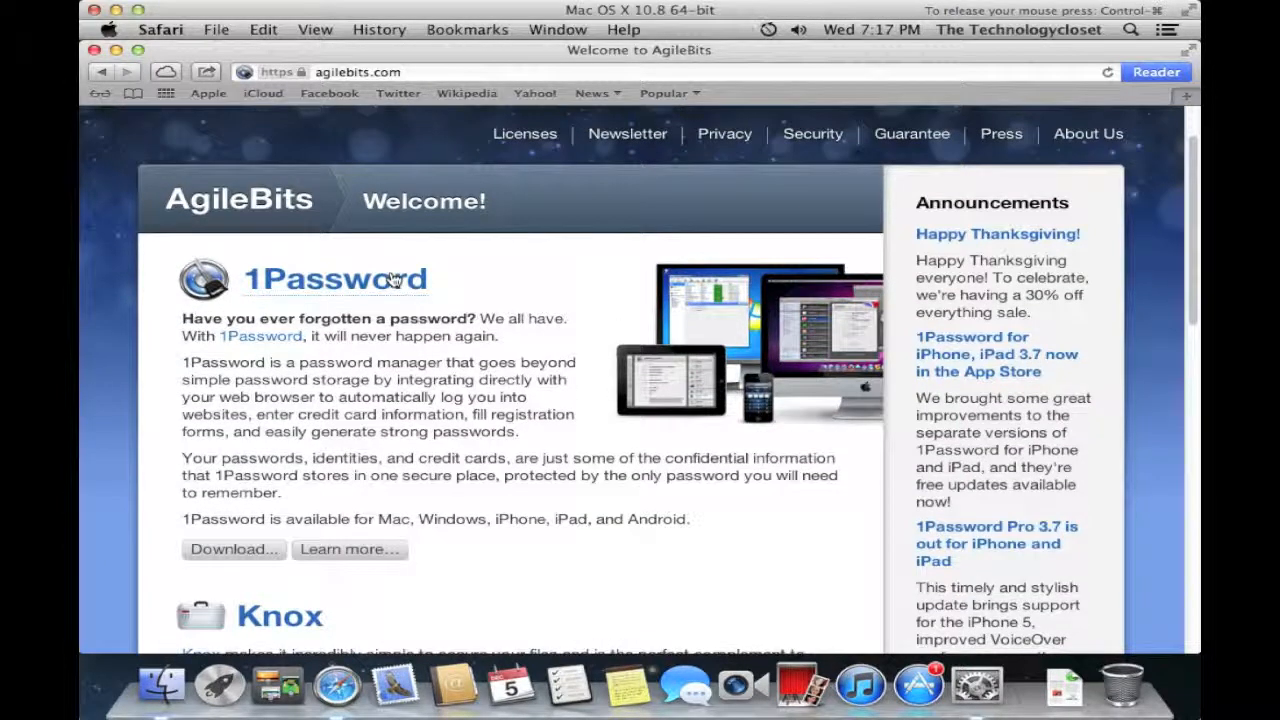
pyautogui.scroll(-5, 393, 279)
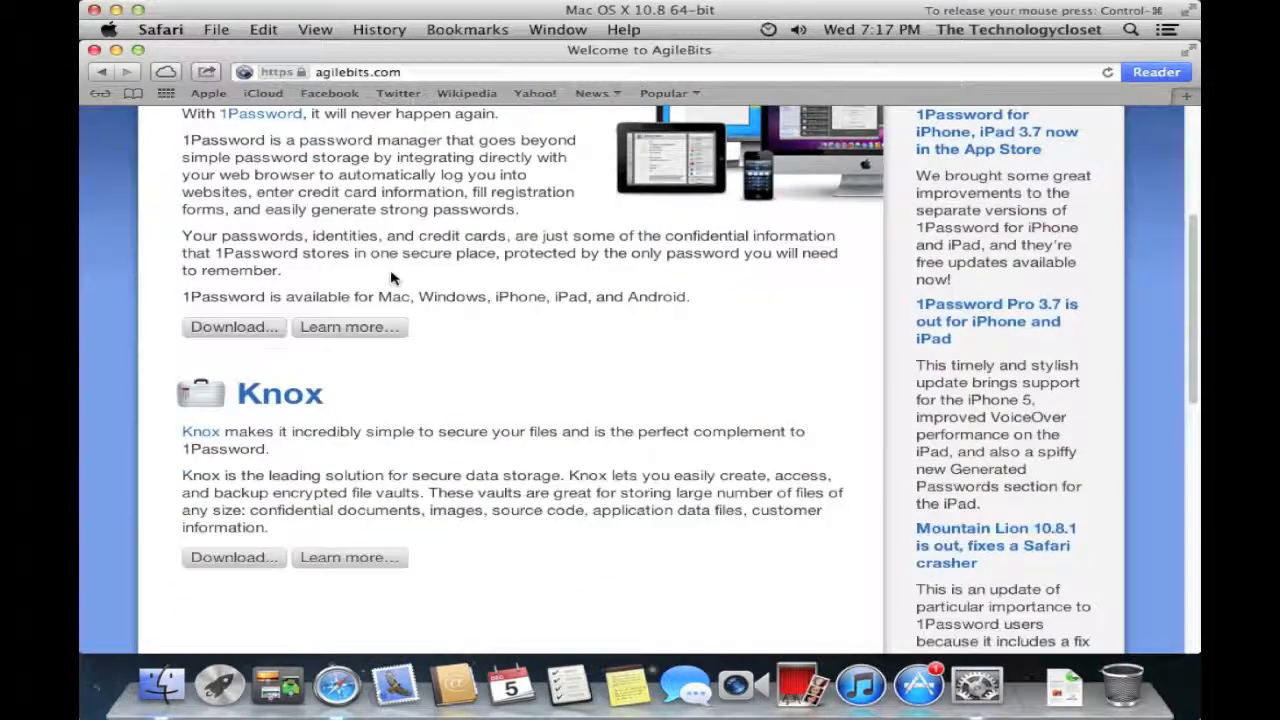
pyautogui.scroll(-5, 393, 279)
pyautogui.scroll(4, 383, 276)
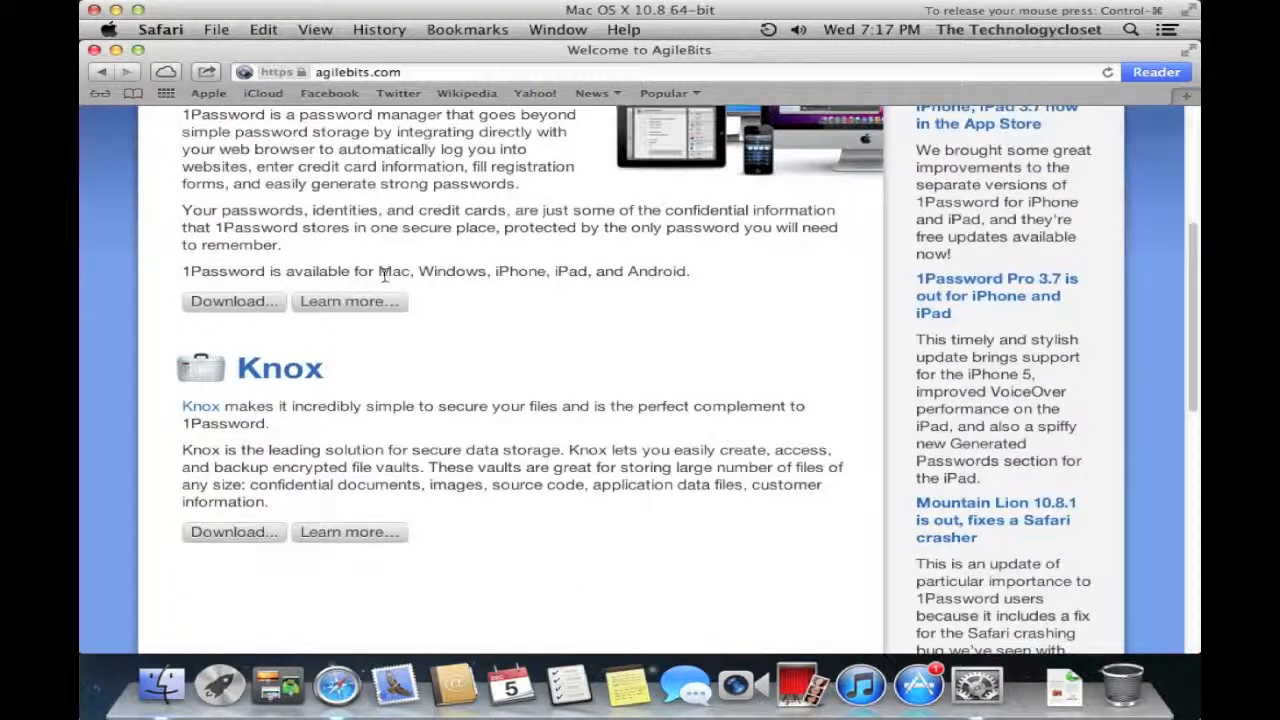
pyautogui.click(352, 301)
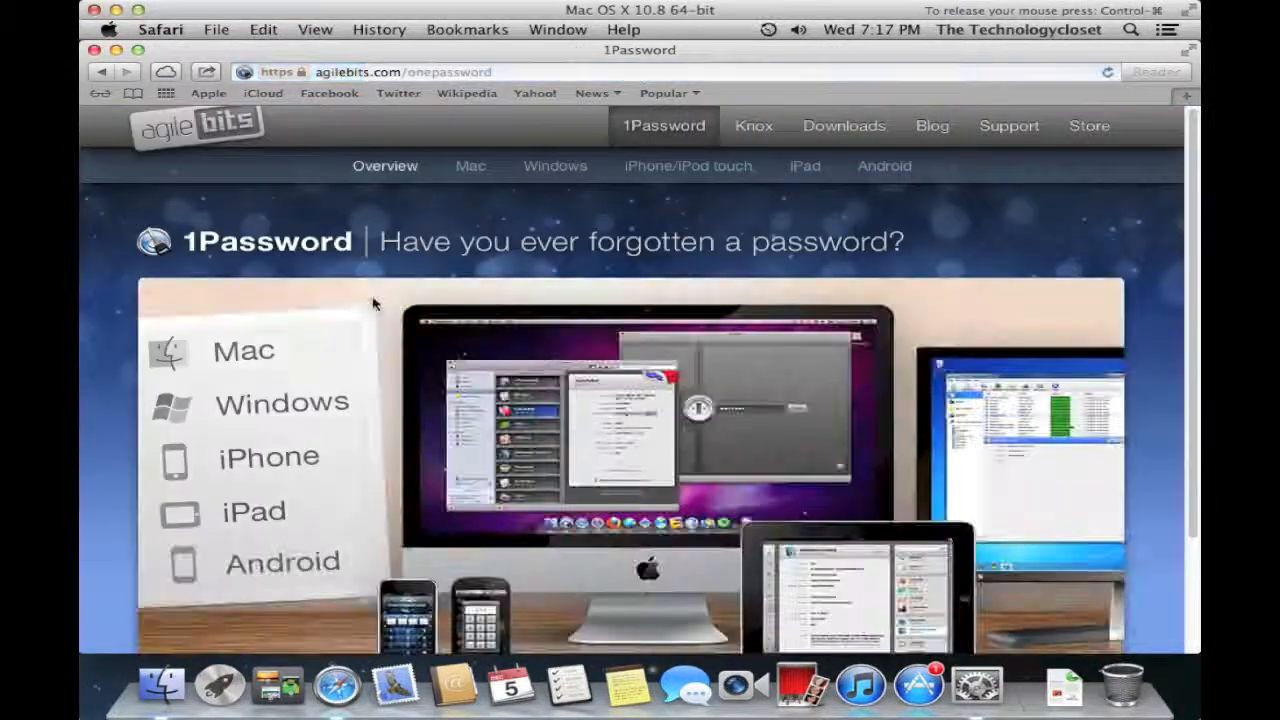
# - Switch to the 1Password for Mac page and scroll through its features and 30-day trial options
pyautogui.scroll(-4, 374, 303)
pyautogui.scroll(3, 374, 303)
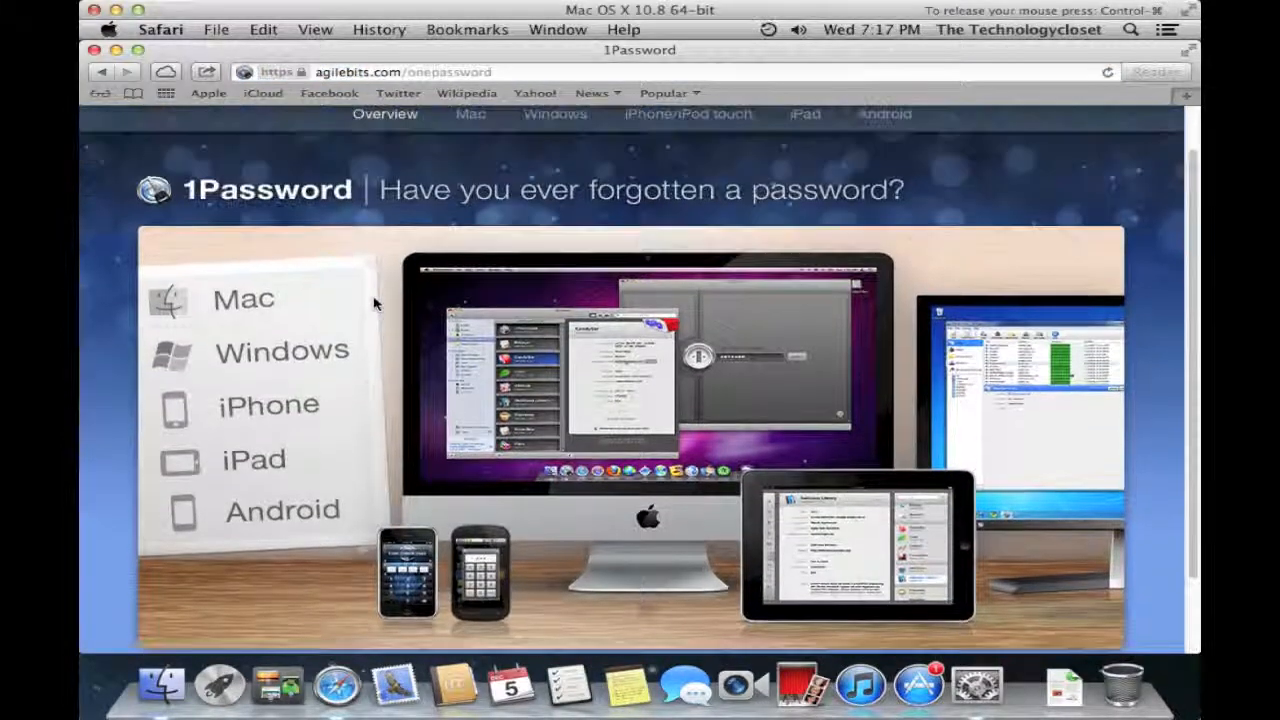
pyautogui.scroll(1, 374, 303)
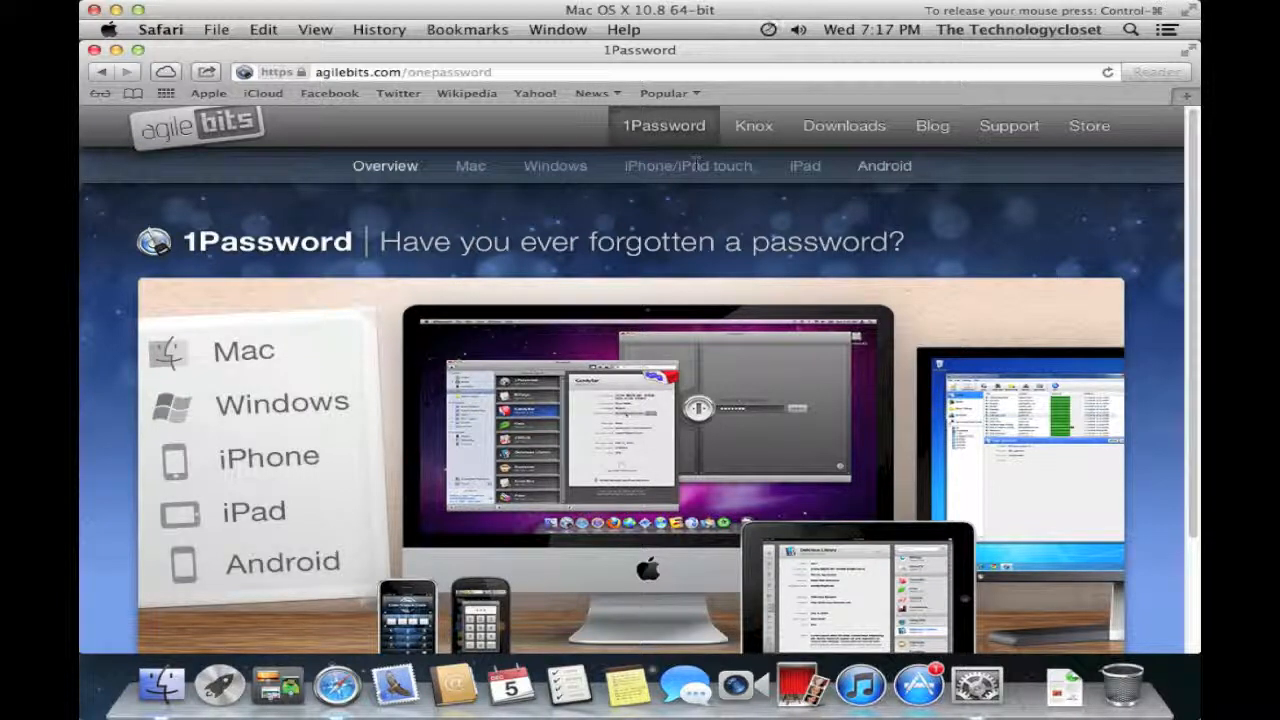
pyautogui.click(471, 166)
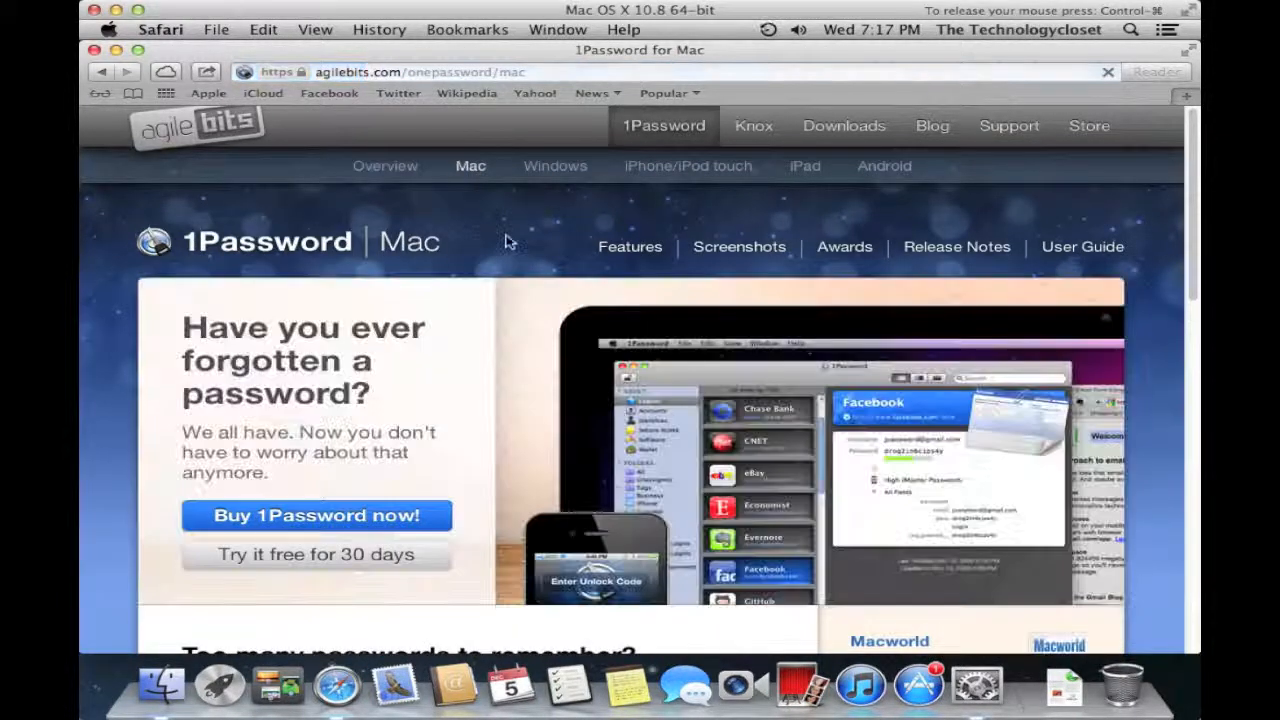
pyautogui.scroll(-6, 480, 314)
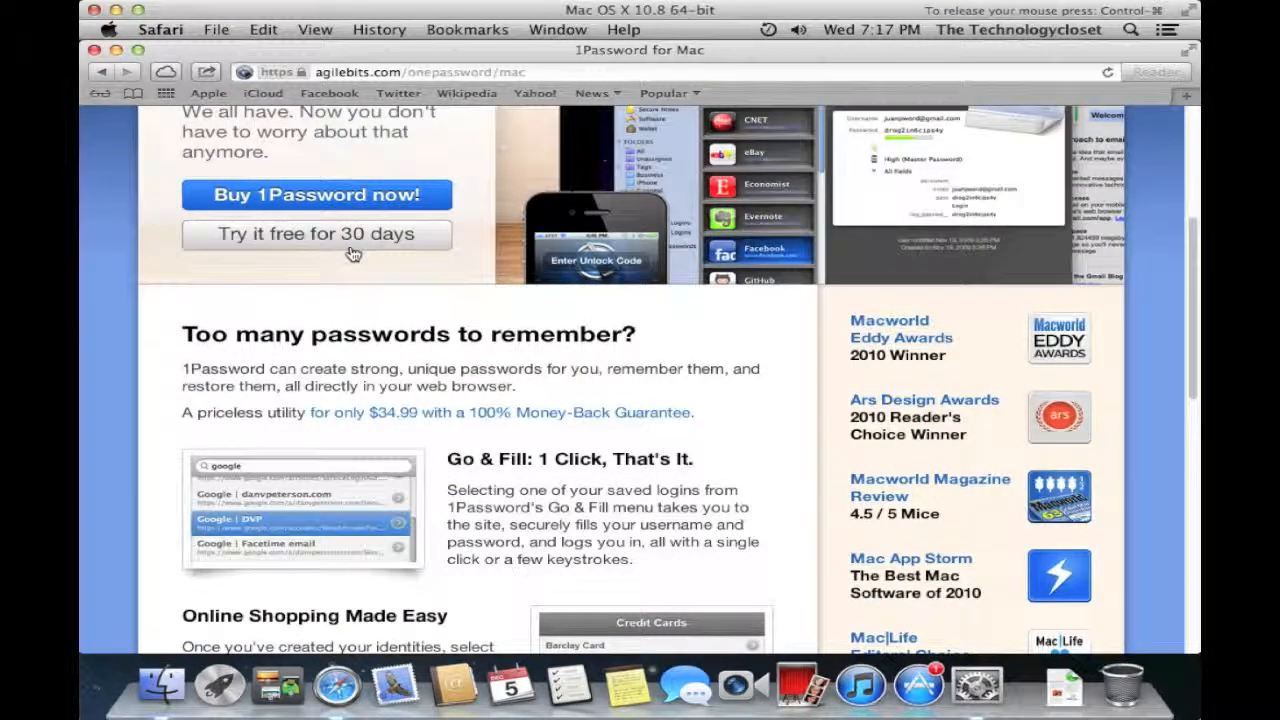
pyautogui.scroll(2, 352, 254)
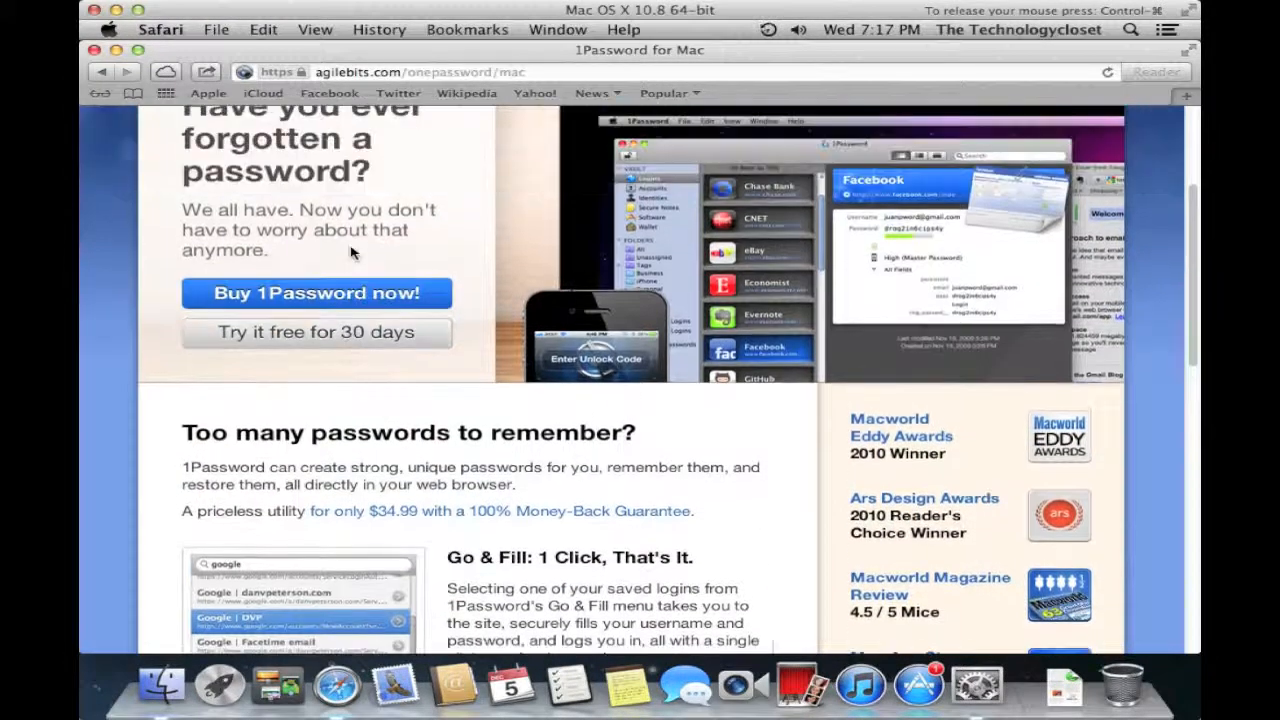
pyautogui.scroll(1, 352, 254)
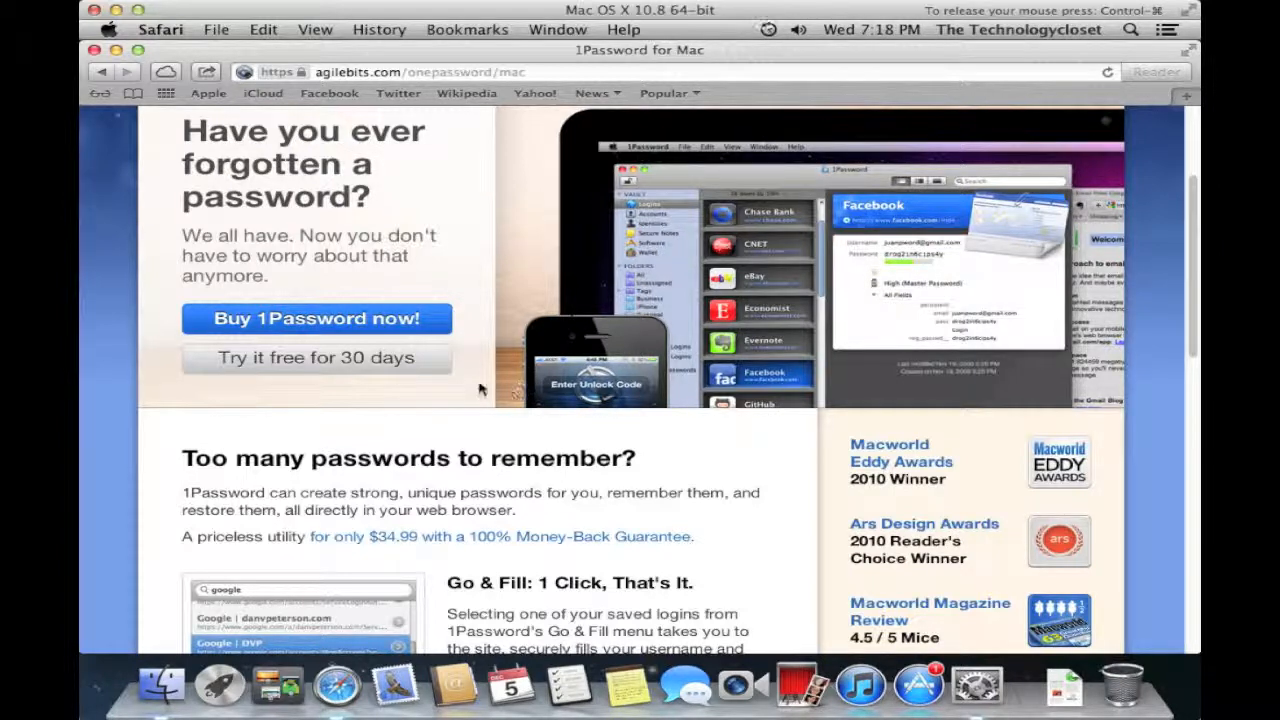
# - Google 'perian' from the address bar and open the perian.org result
pyautogui.click(330, 70)
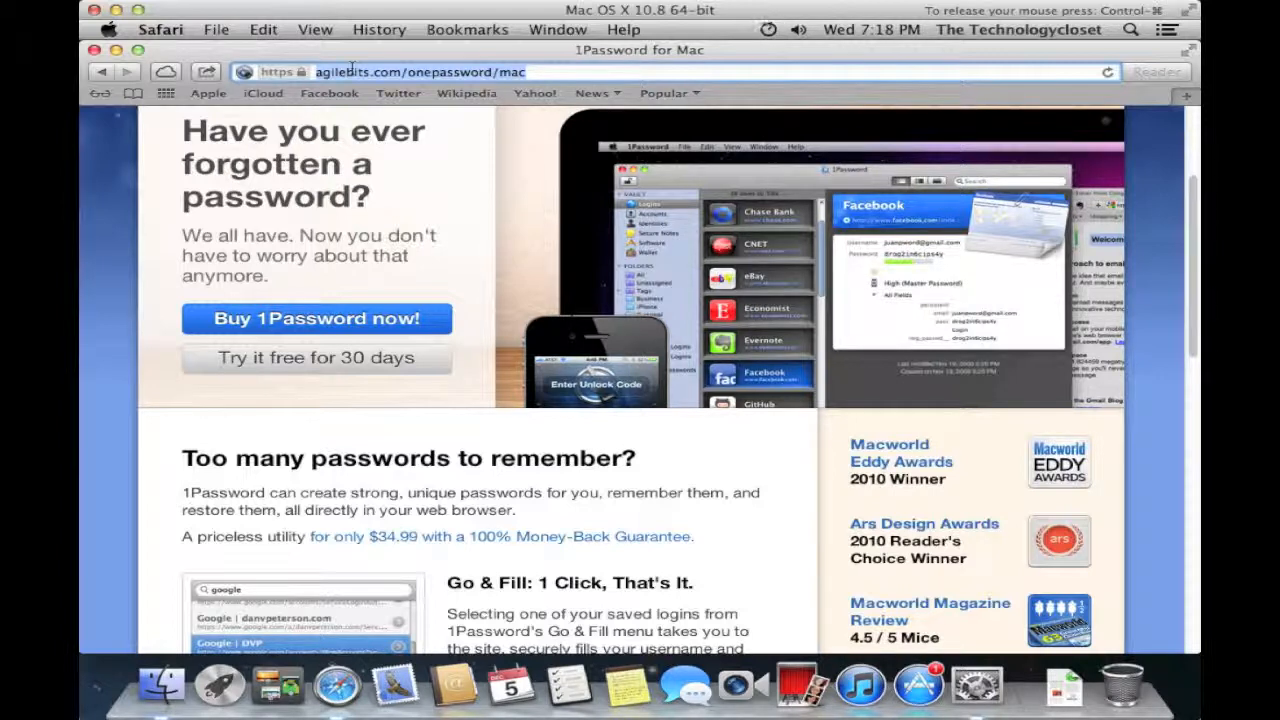
pyautogui.write('perian')
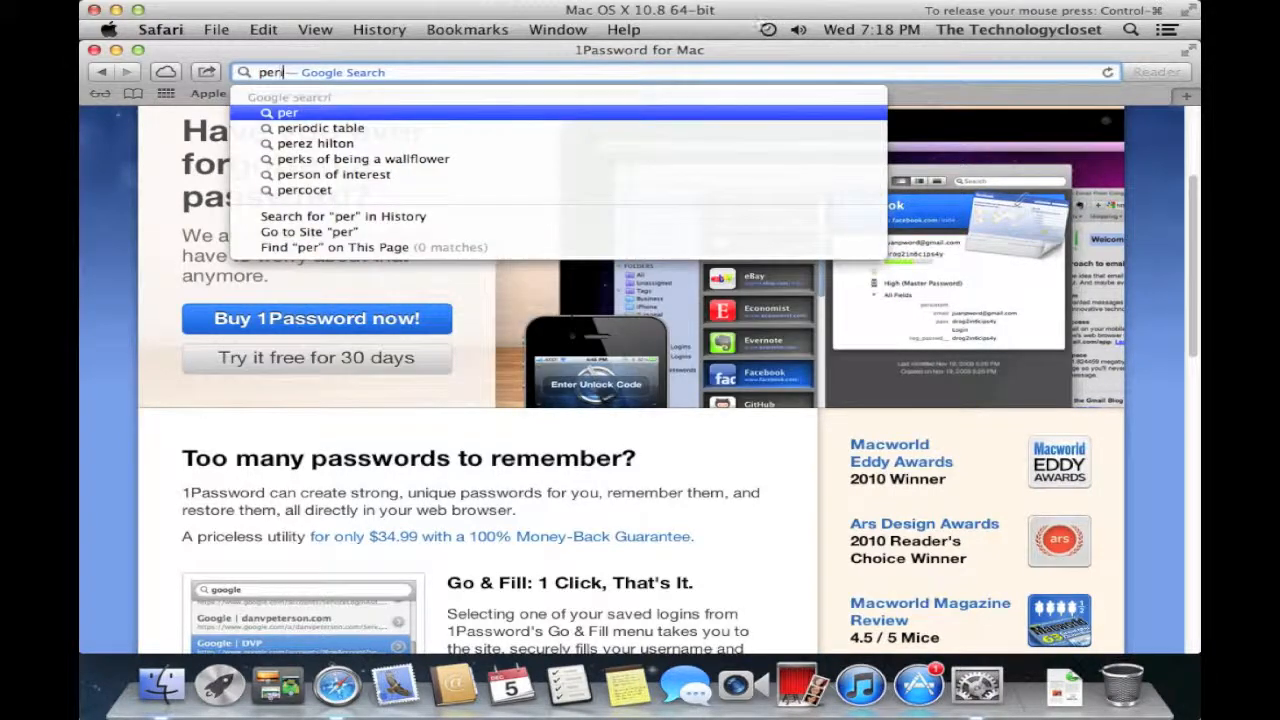
pyautogui.press('Return')
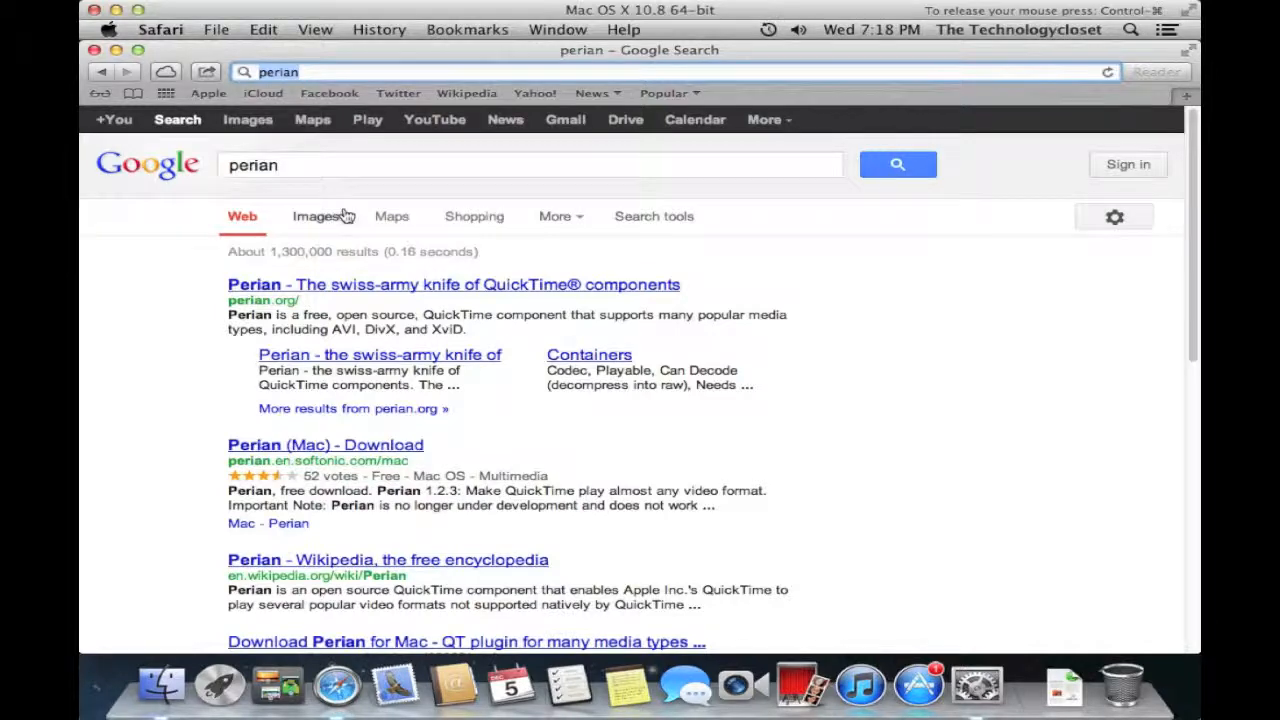
pyautogui.click(337, 287)
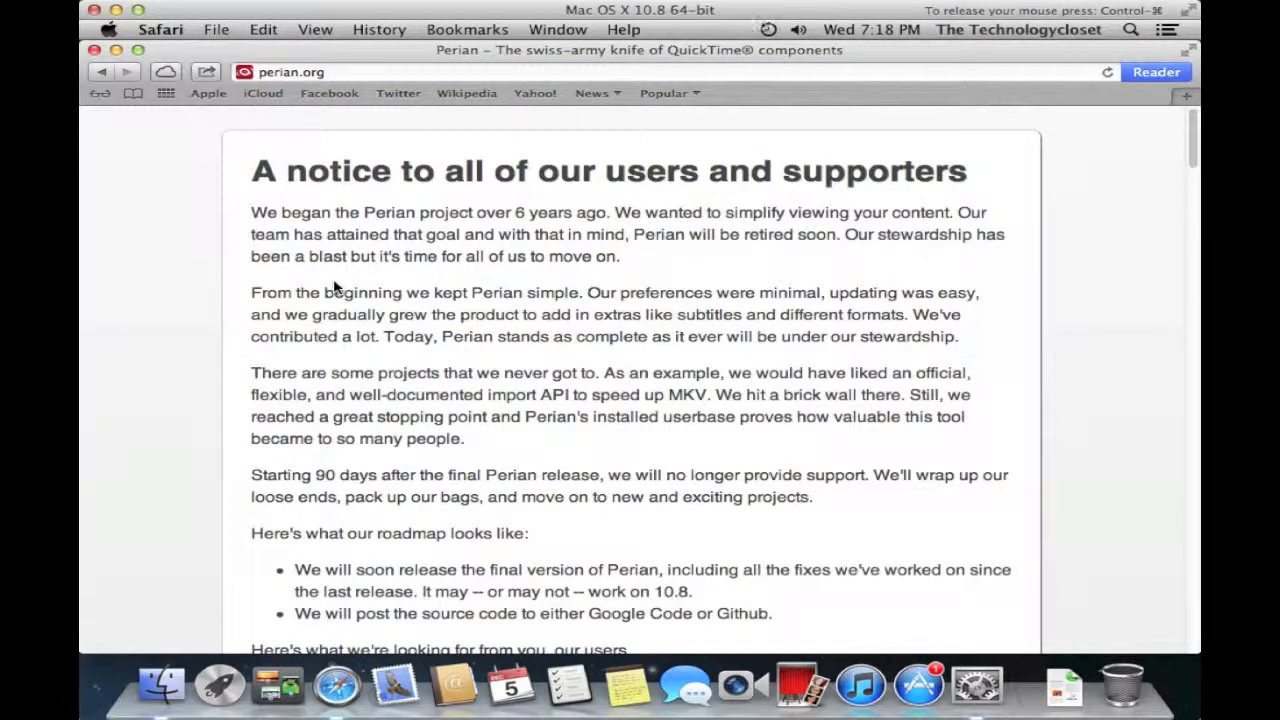
# - Scroll down perian.org to its retirement notice and the Download Perian 1.2.3 offer
pyautogui.scroll(-6, 335, 287)
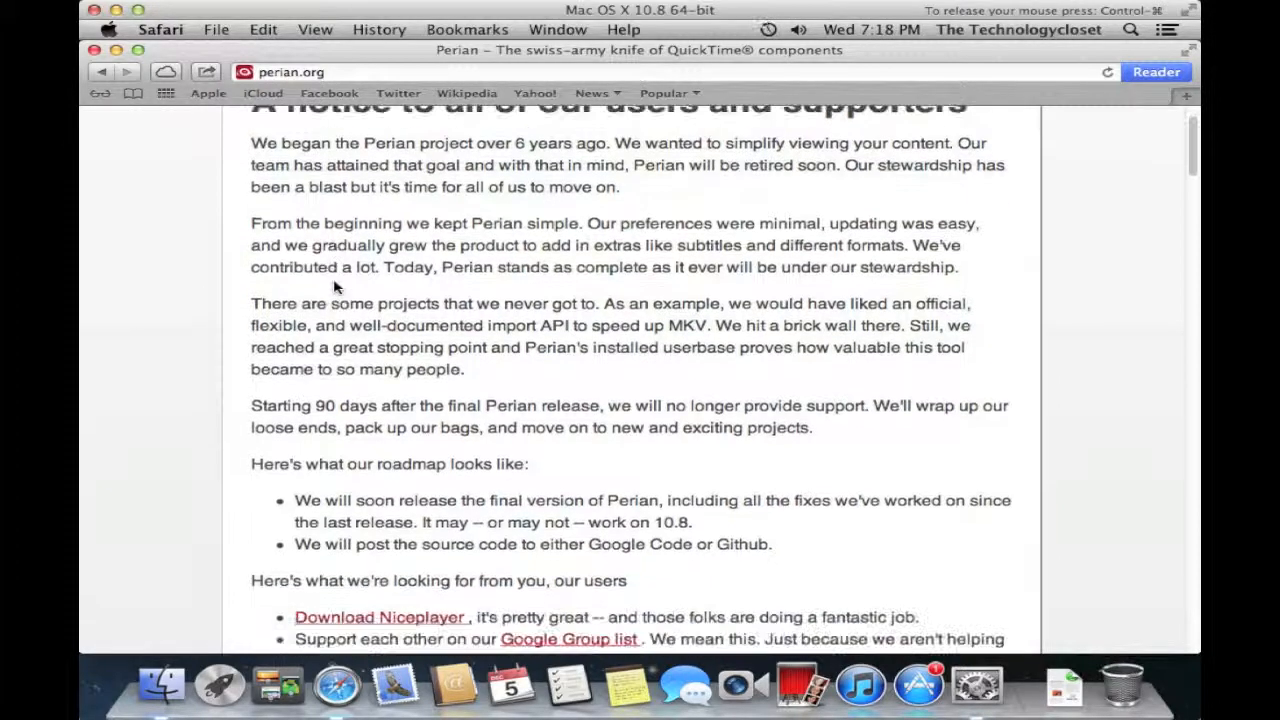
pyautogui.scroll(-10, 335, 287)
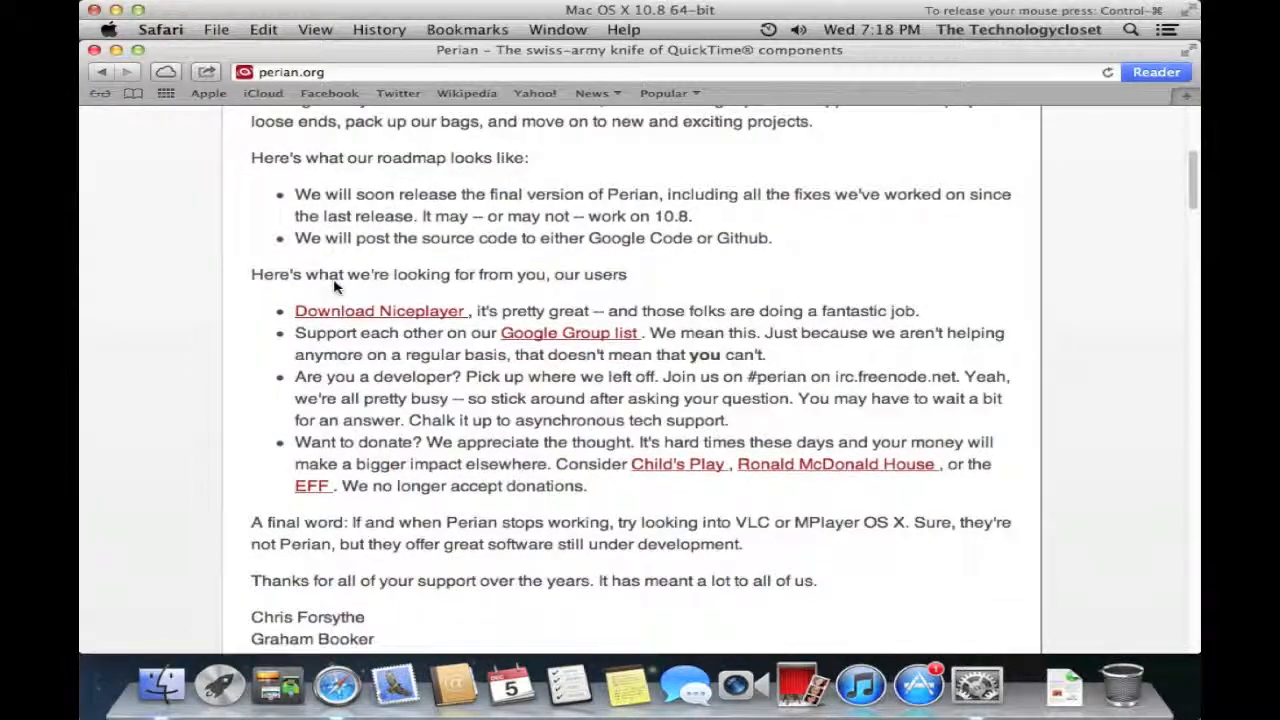
pyautogui.scroll(-4, 335, 287)
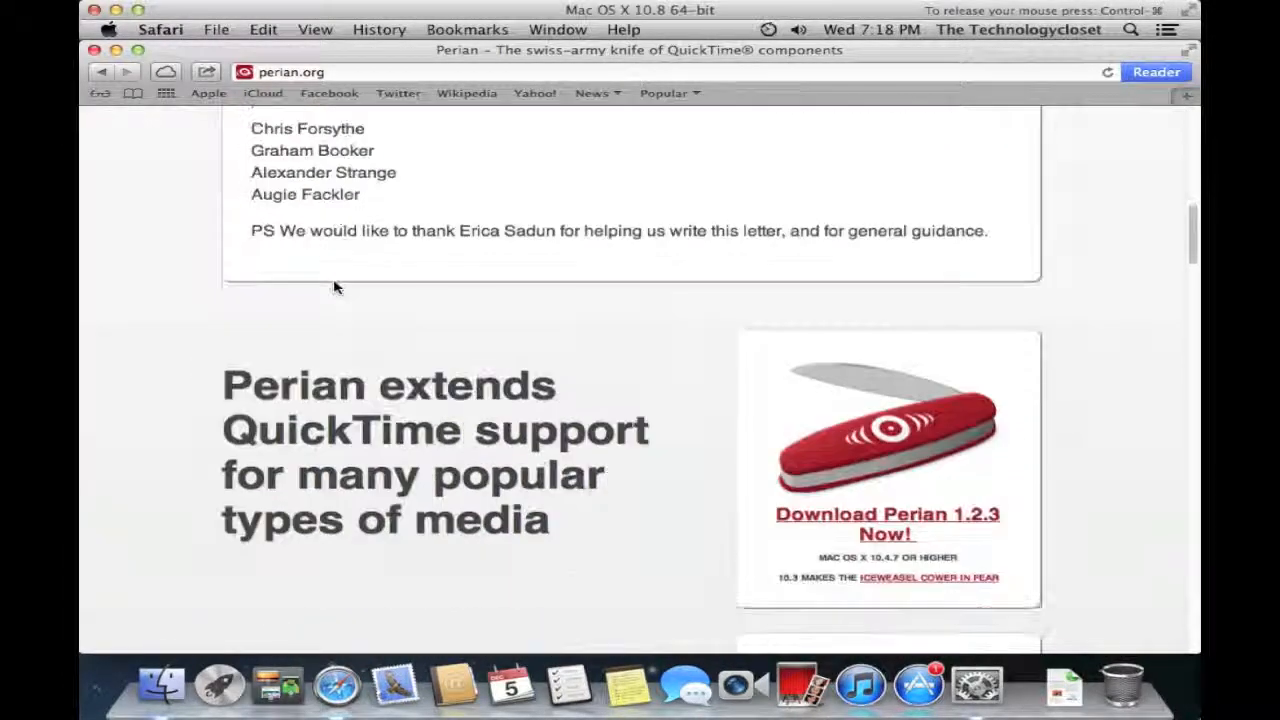
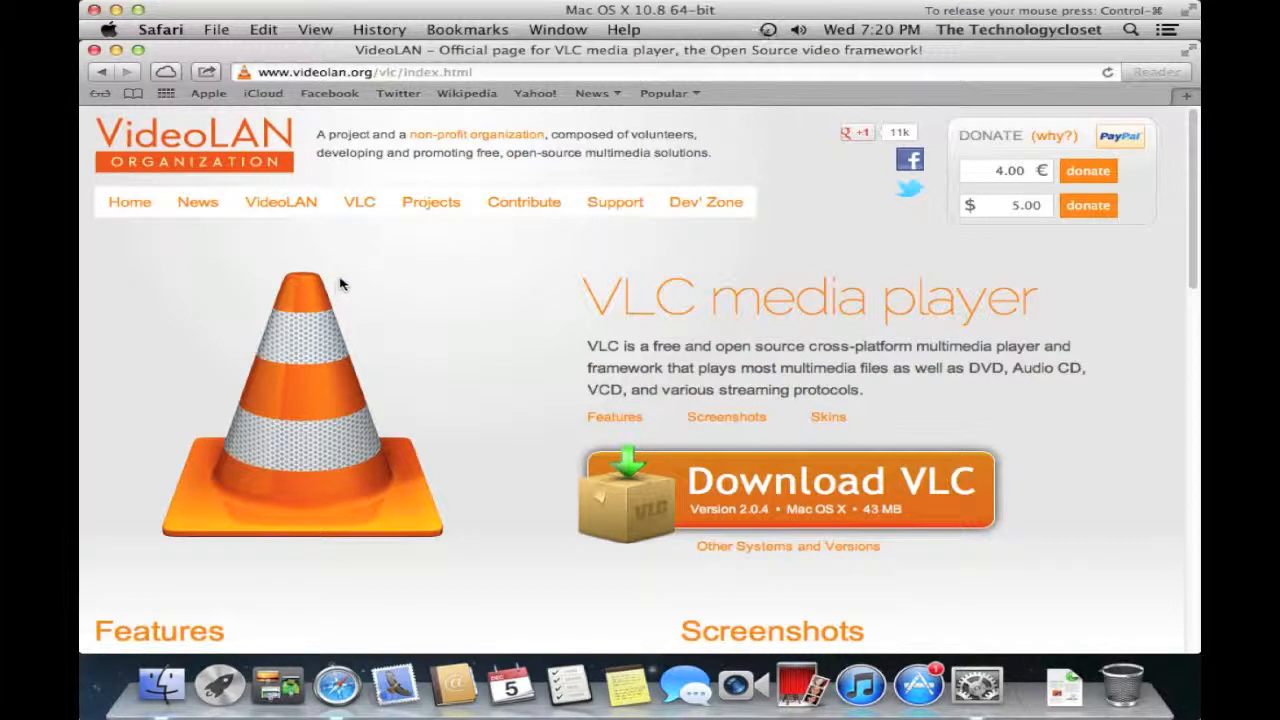
# - Select the full videolan.org/vlc/index.html address in Safari's address bar
pyautogui.click(293, 72)
pyautogui.tripleClick(294, 73)
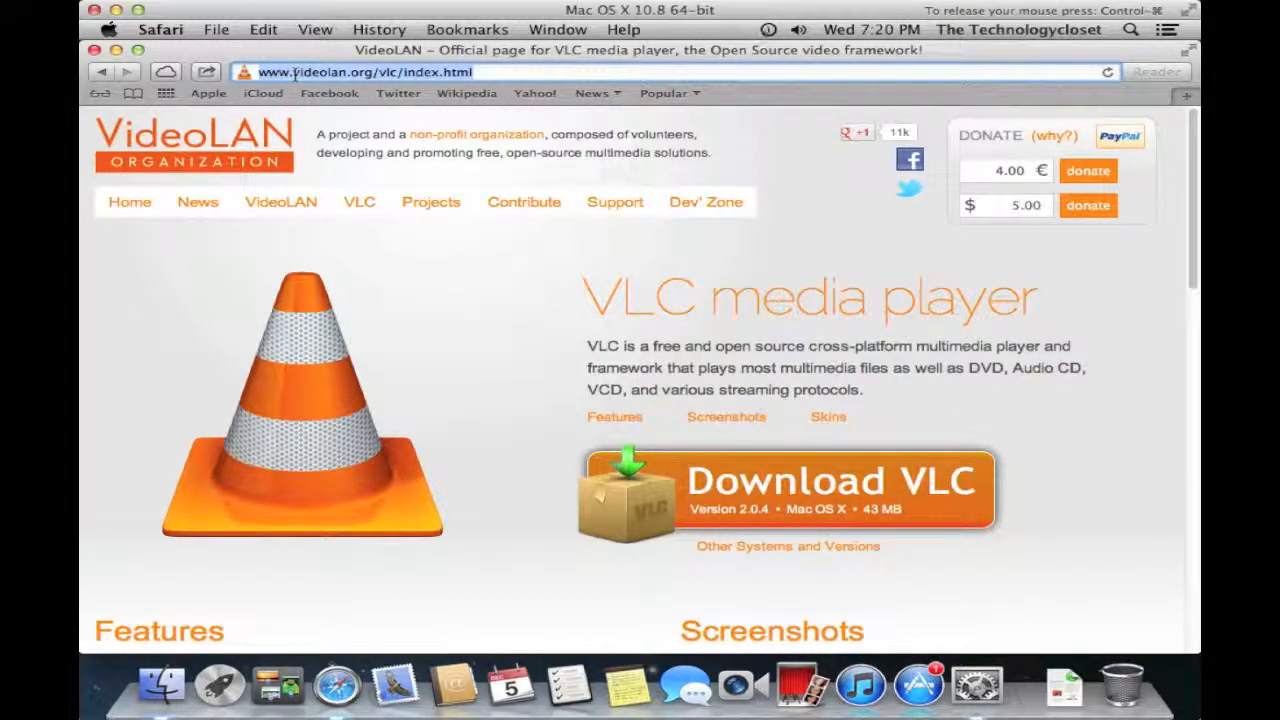
# - Search the web for 'the unarchiver' and open The Unarchiver v3.5.1 page on wakaba.c3.cx
pyautogui.write('the un')
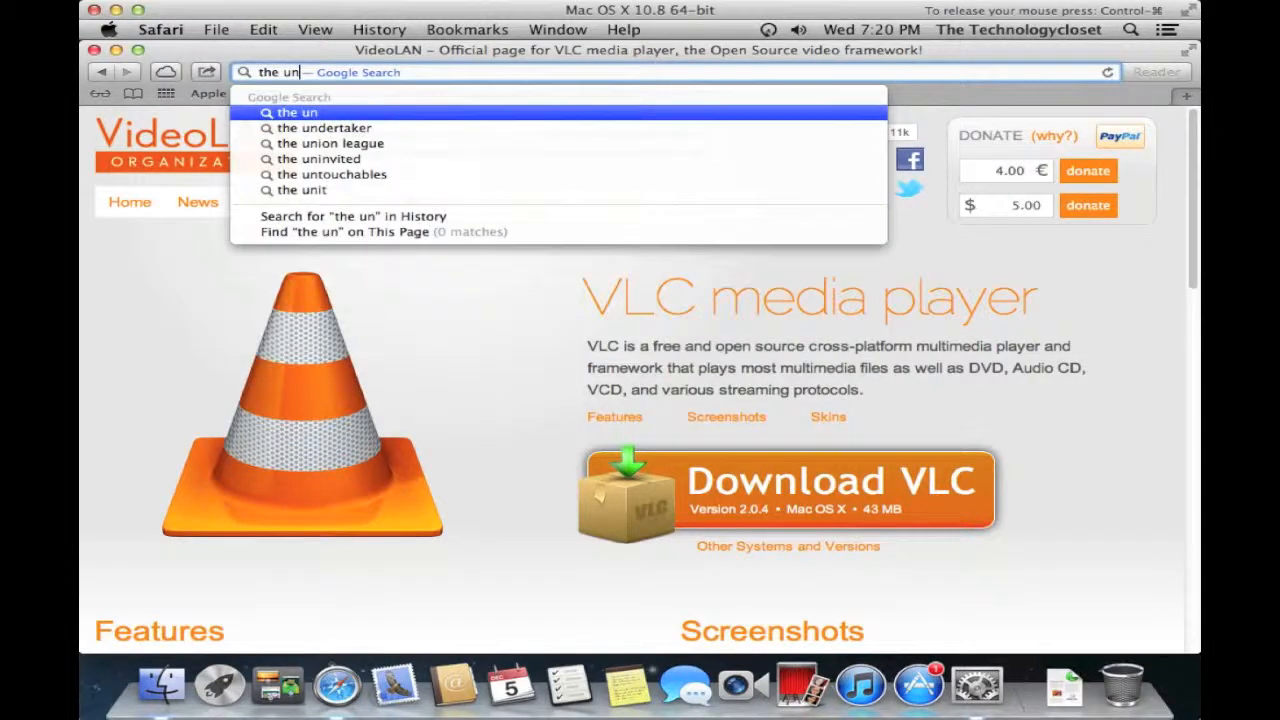
pyautogui.write('archiver')
pyautogui.press('Return')
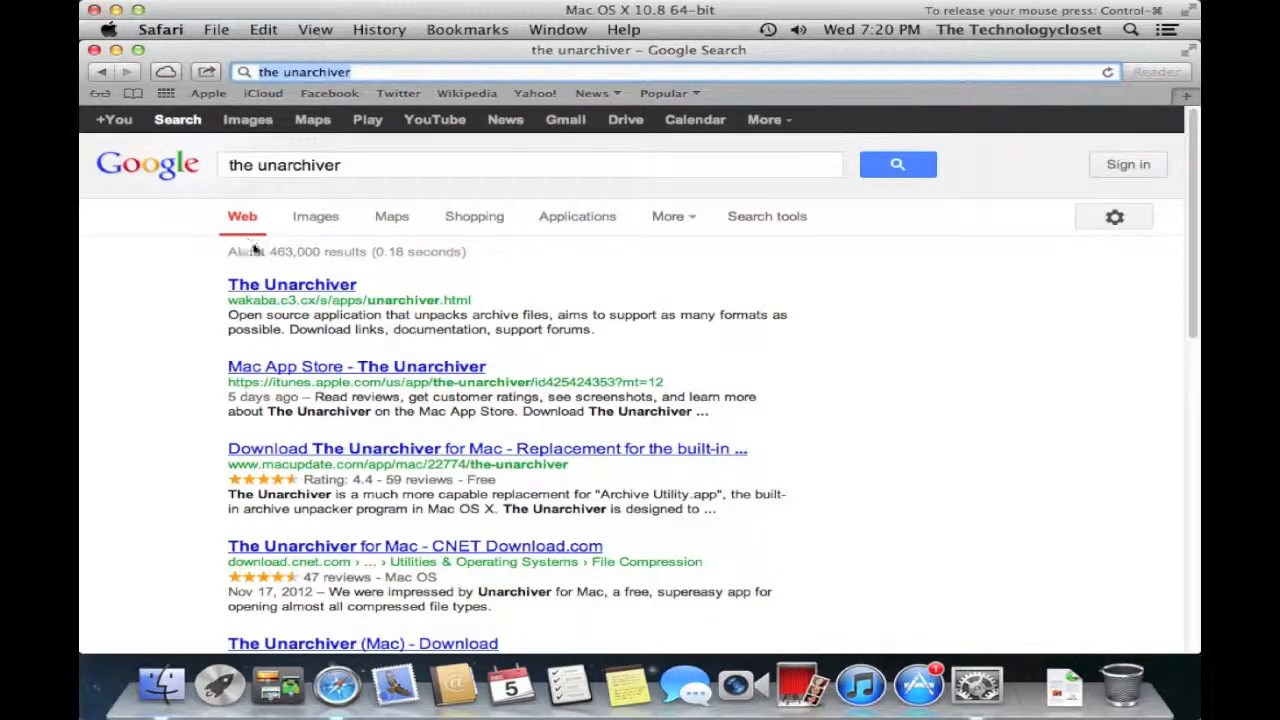
pyautogui.click(299, 287)
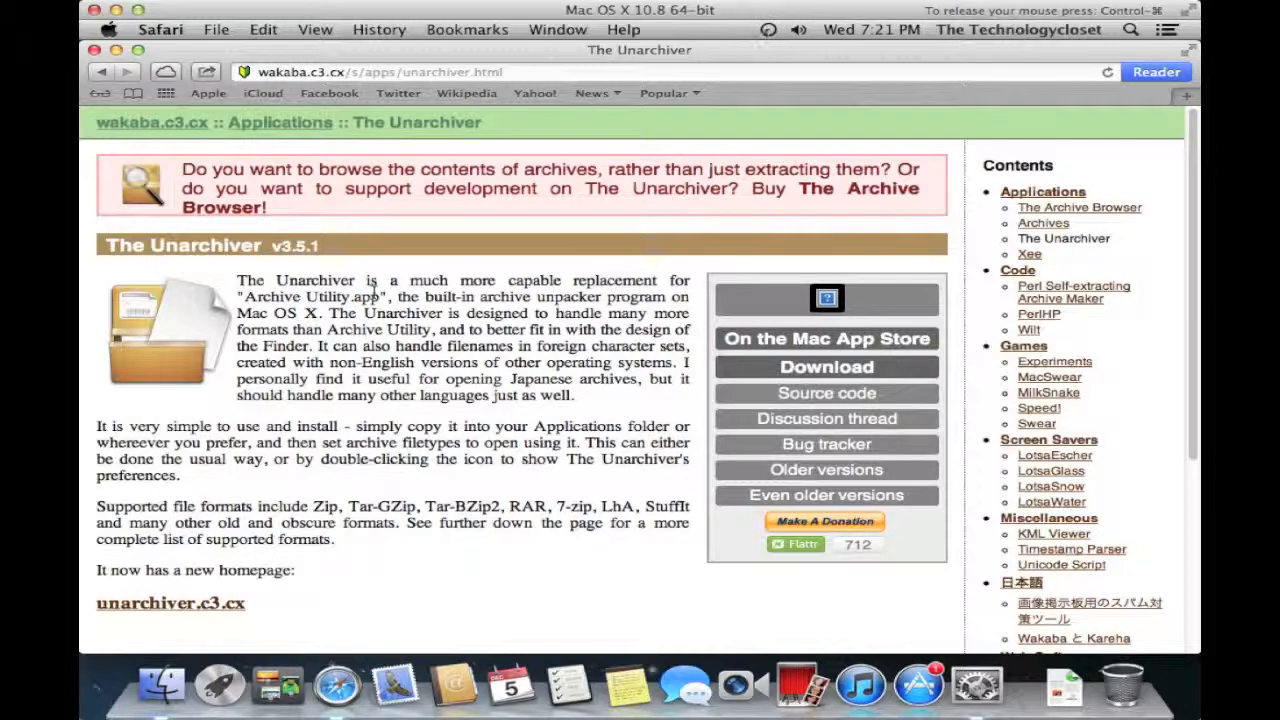
pyautogui.click(315, 78)
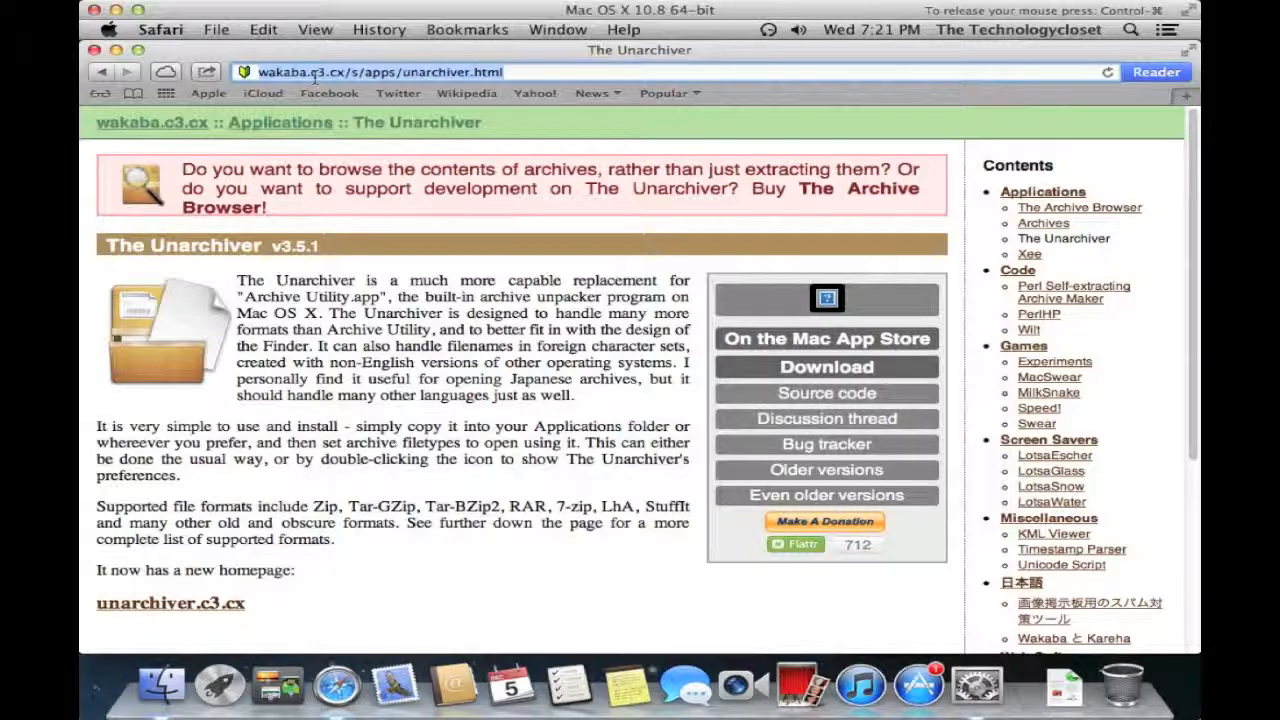
# - Search the web for 'google chrome' and open Google's Chrome Browser download page
pyautogui.write('google chrome')
pyautogui.press('Return')
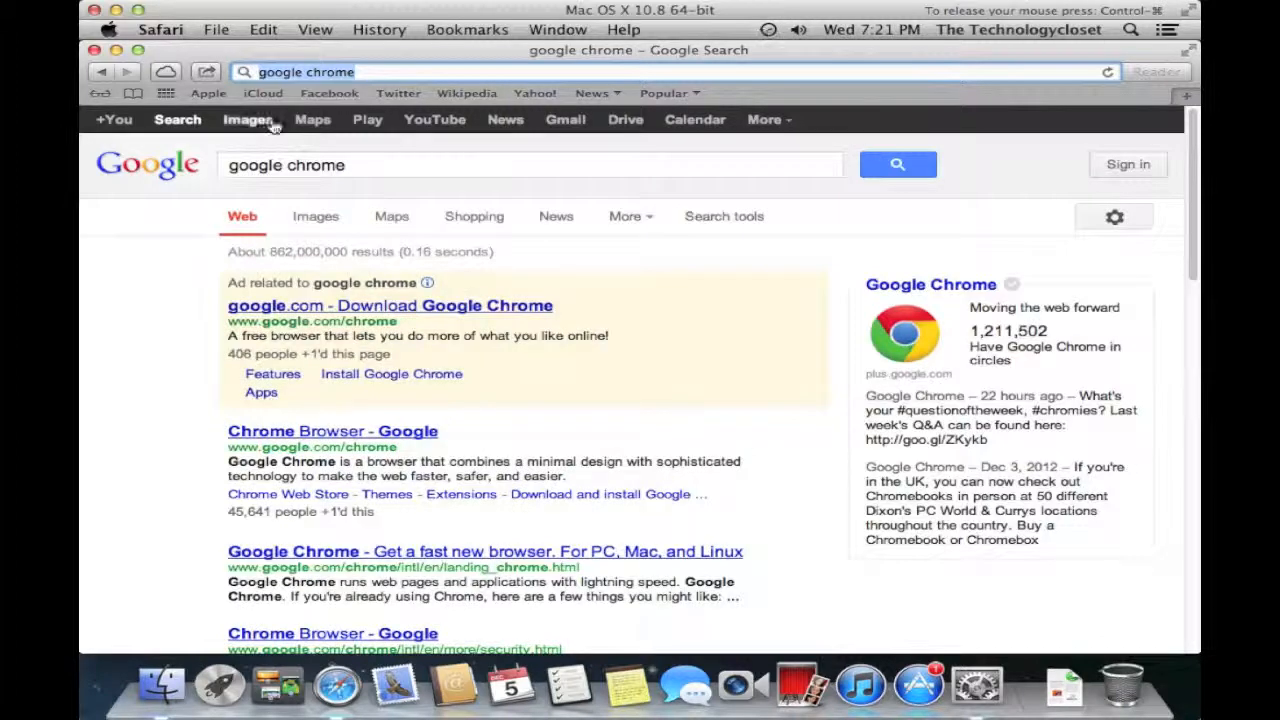
pyautogui.click(383, 431)
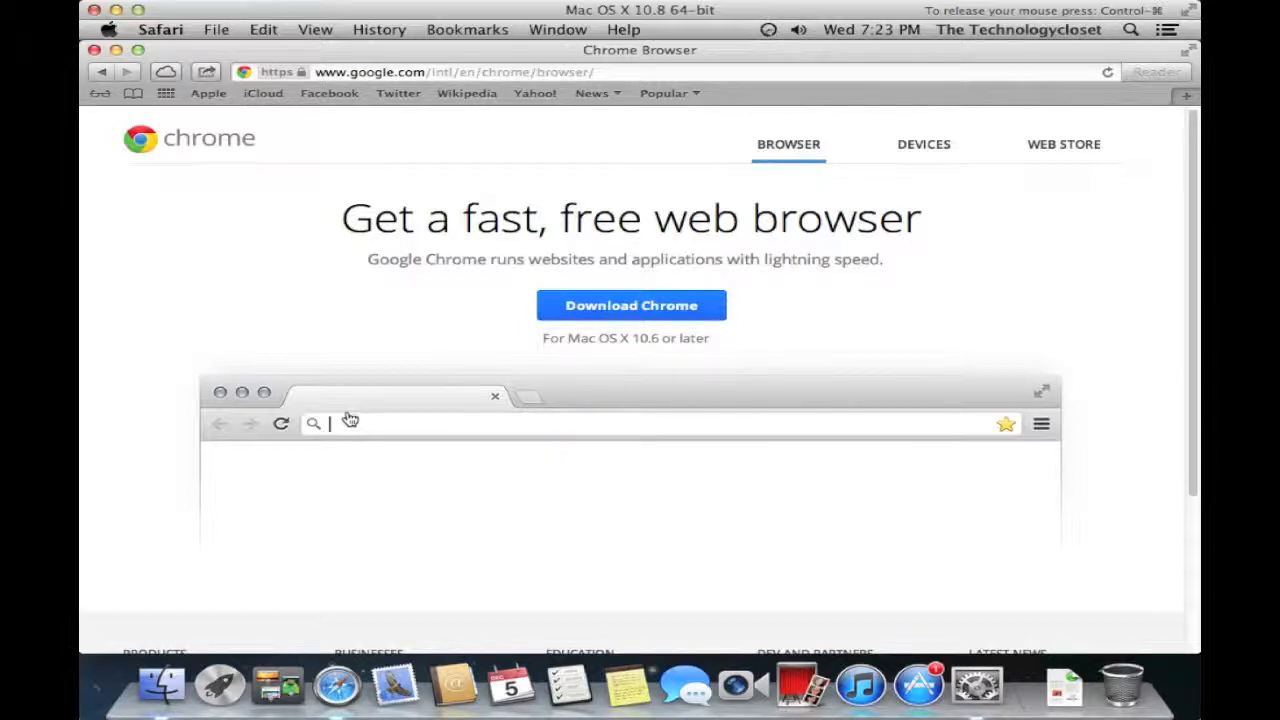
# - Replace the current address with xmarks.com and load the site
pyautogui.click(551, 70)
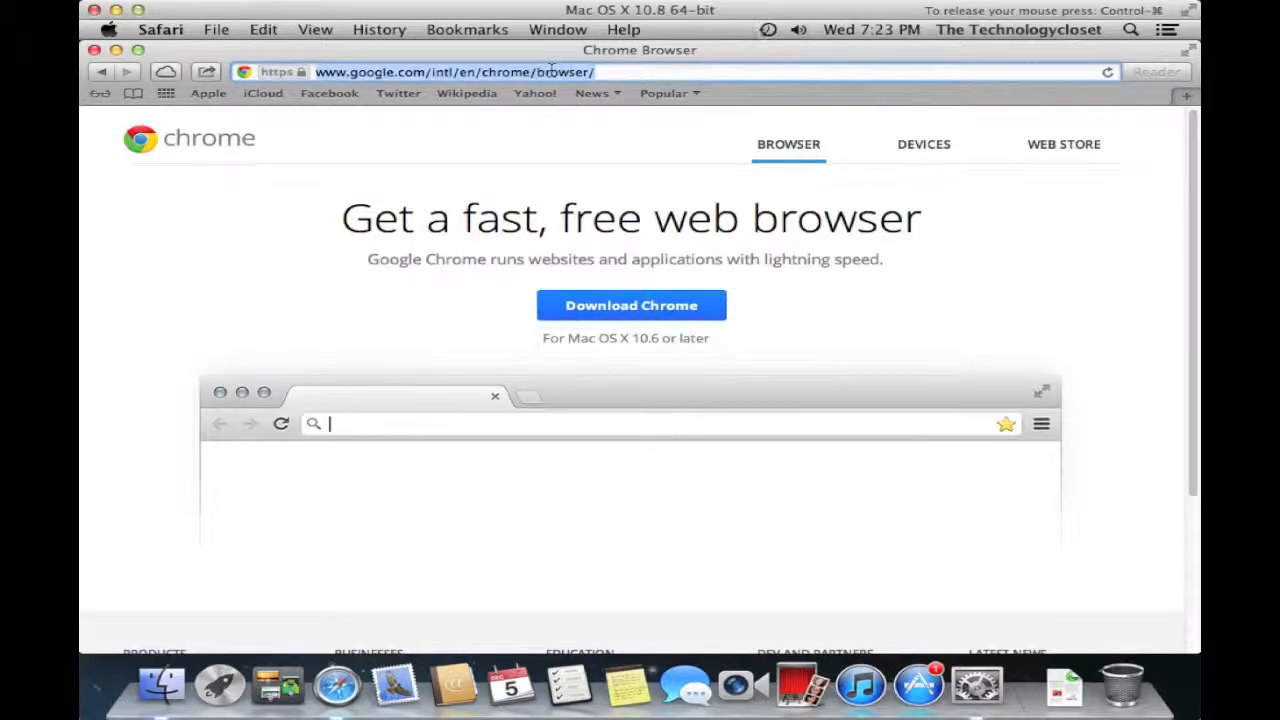
pyautogui.write('xmarks.com')
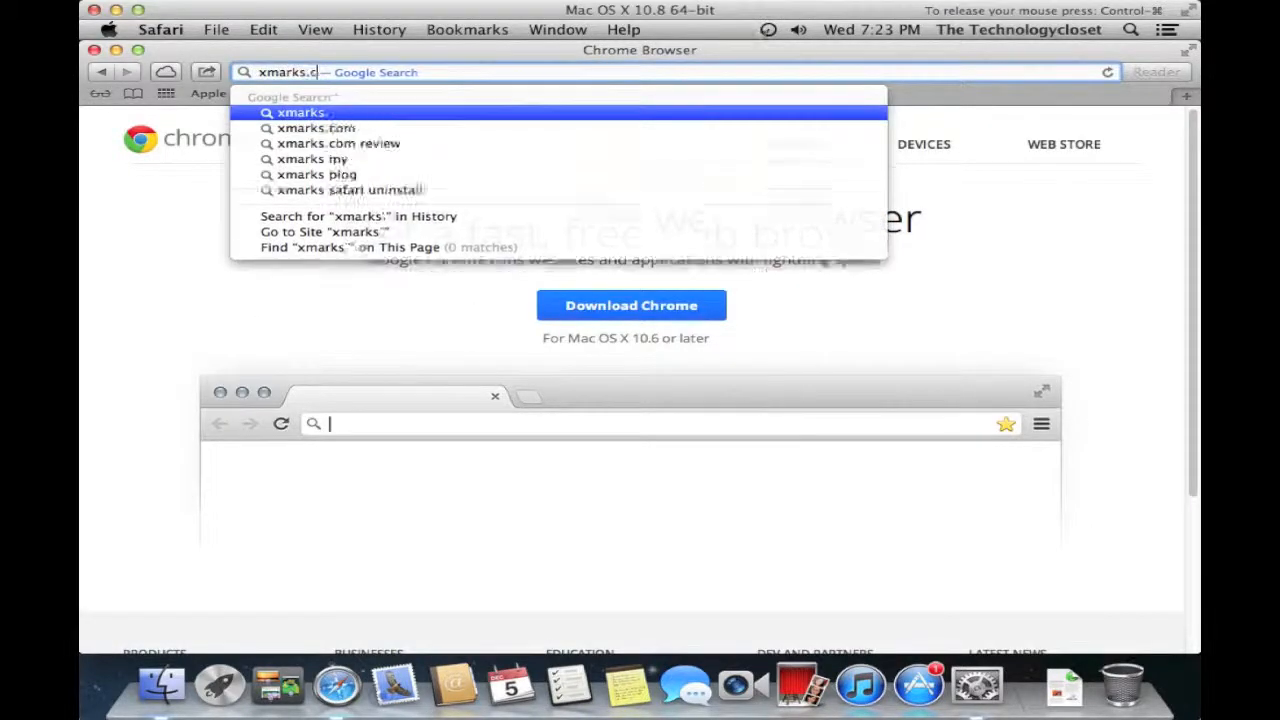
pyautogui.press('Return')
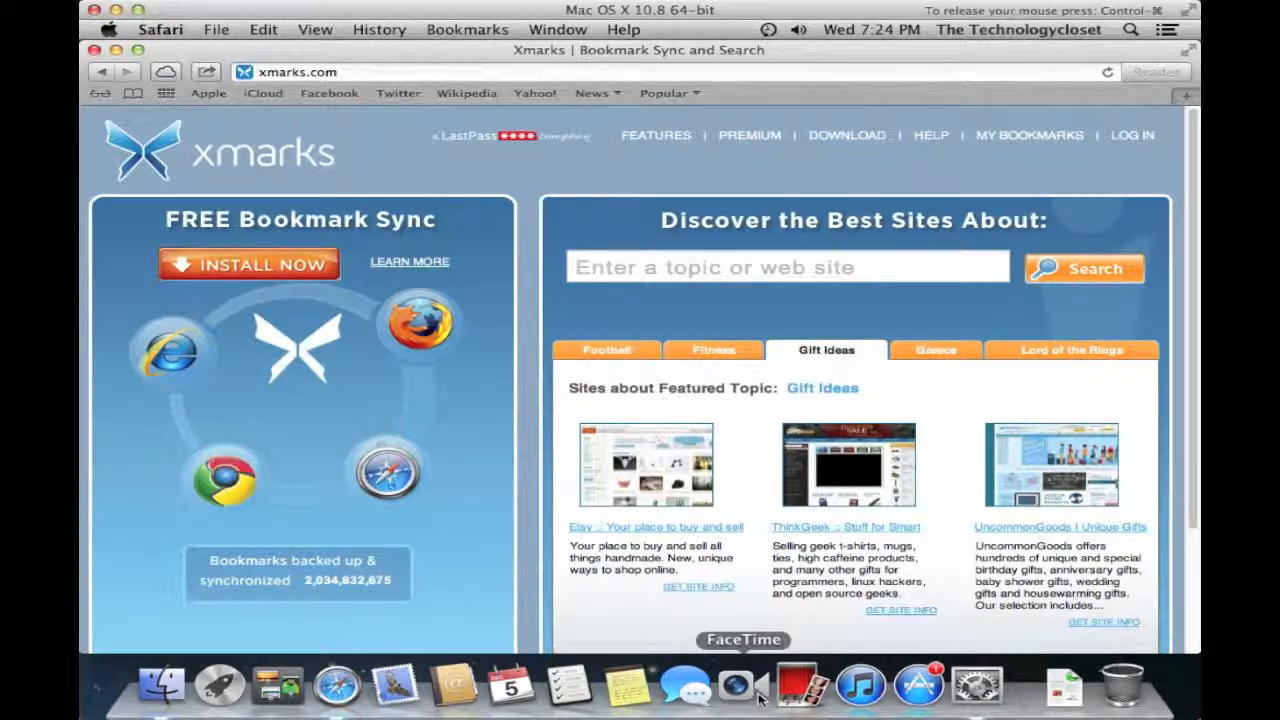
# - Launch the App Store and search it for 'twitter'
pyautogui.click(901, 690)
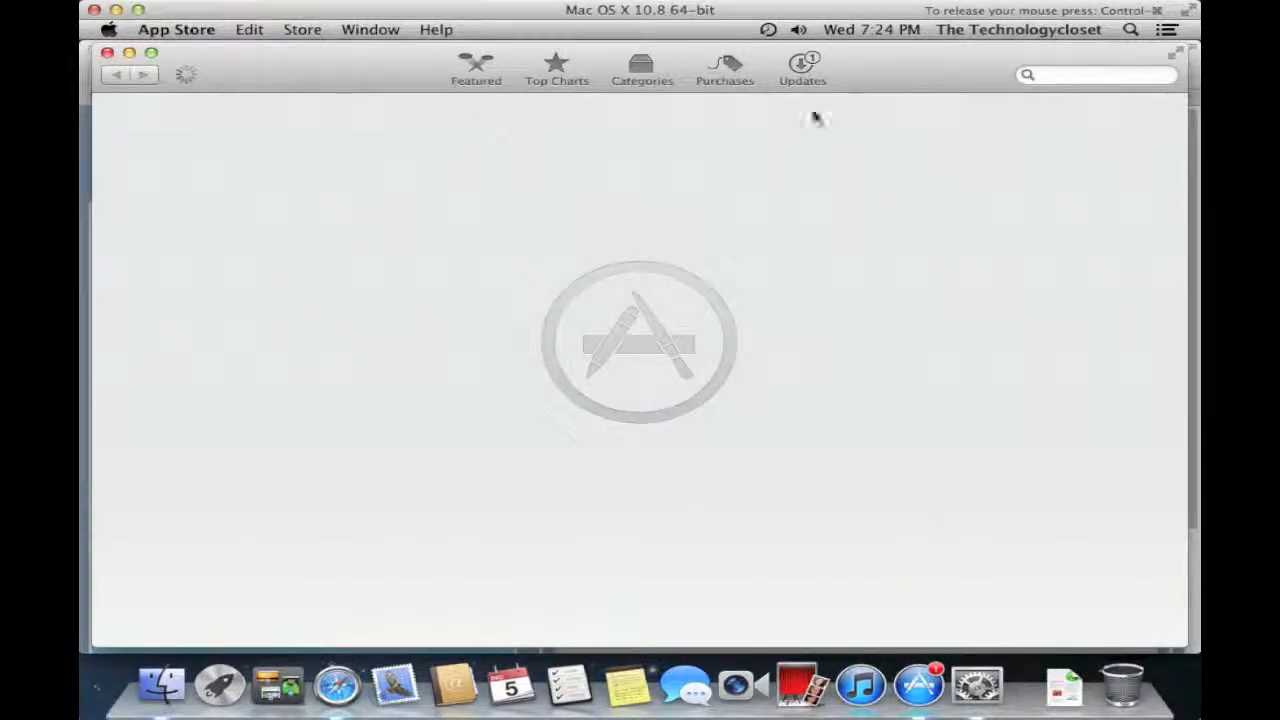
pyautogui.click(1054, 75)
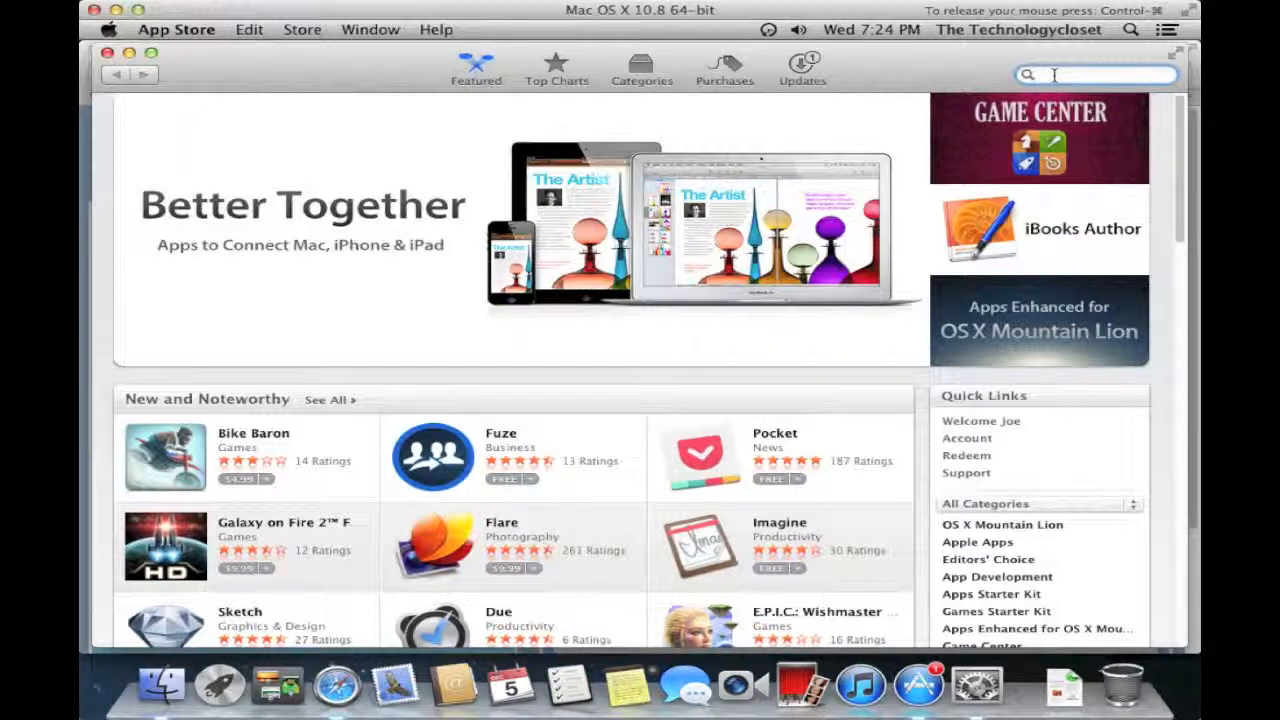
pyautogui.write('twitter')
pyautogui.press('Return')
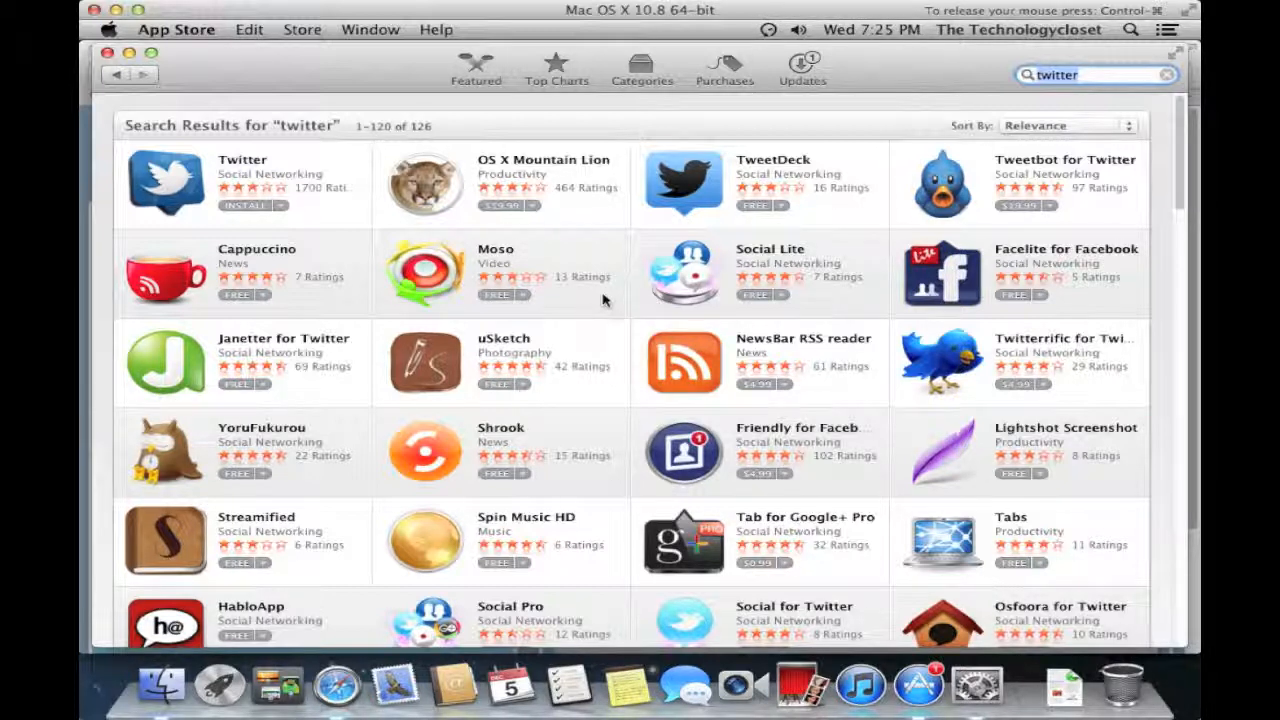
# - Scroll down through the 126 Twitter results, then back up toward the top
pyautogui.scroll(-3, 603, 297)
pyautogui.scroll(-1, 603, 297)
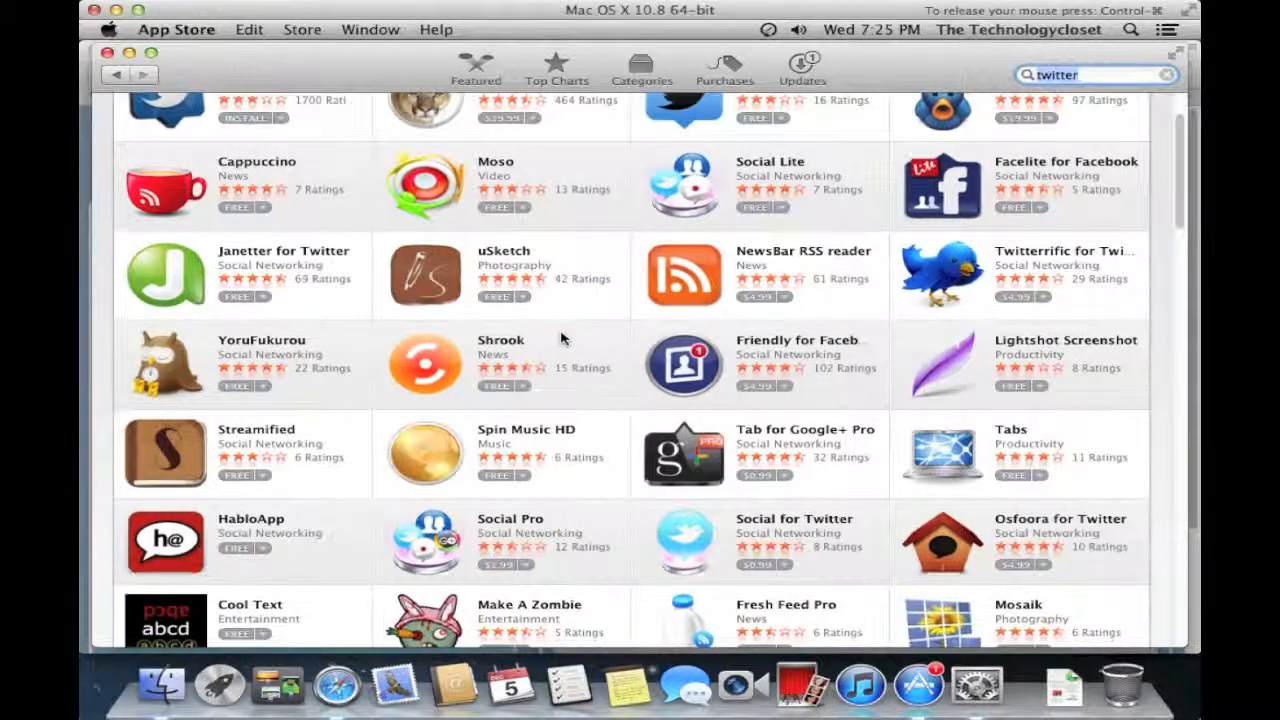
pyautogui.scroll(-4, 565, 340)
pyautogui.scroll(-8, 565, 340)
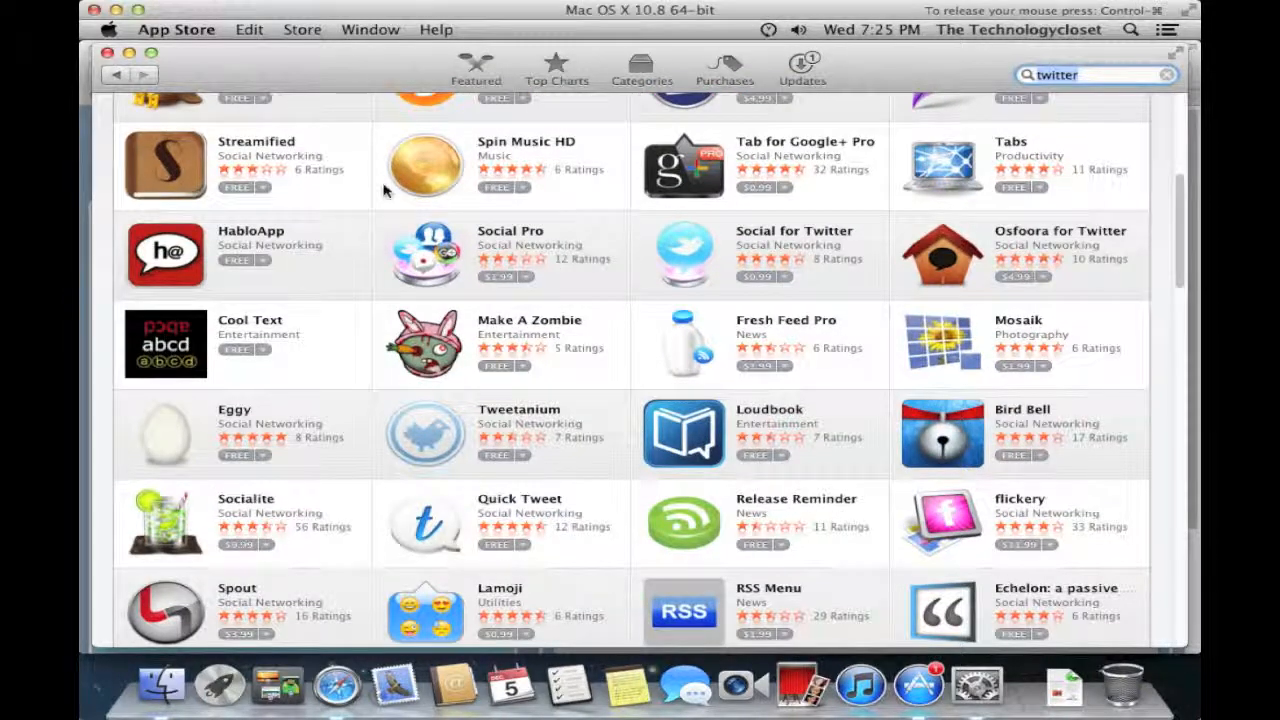
pyautogui.scroll(-6, 389, 238)
pyautogui.scroll(15, 389, 238)
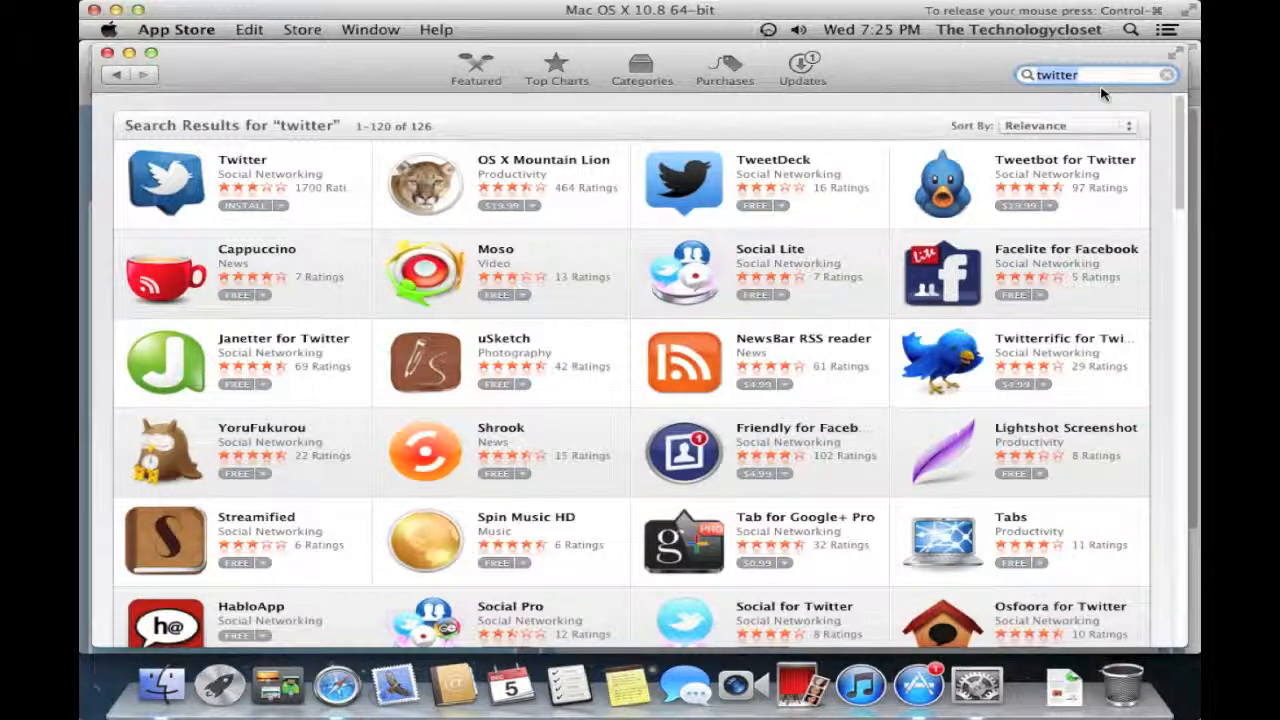
# - Search for 'screen sharing menulet' and open the $1.99 ScreenSharingMenulet store page
pyautogui.write('sc')
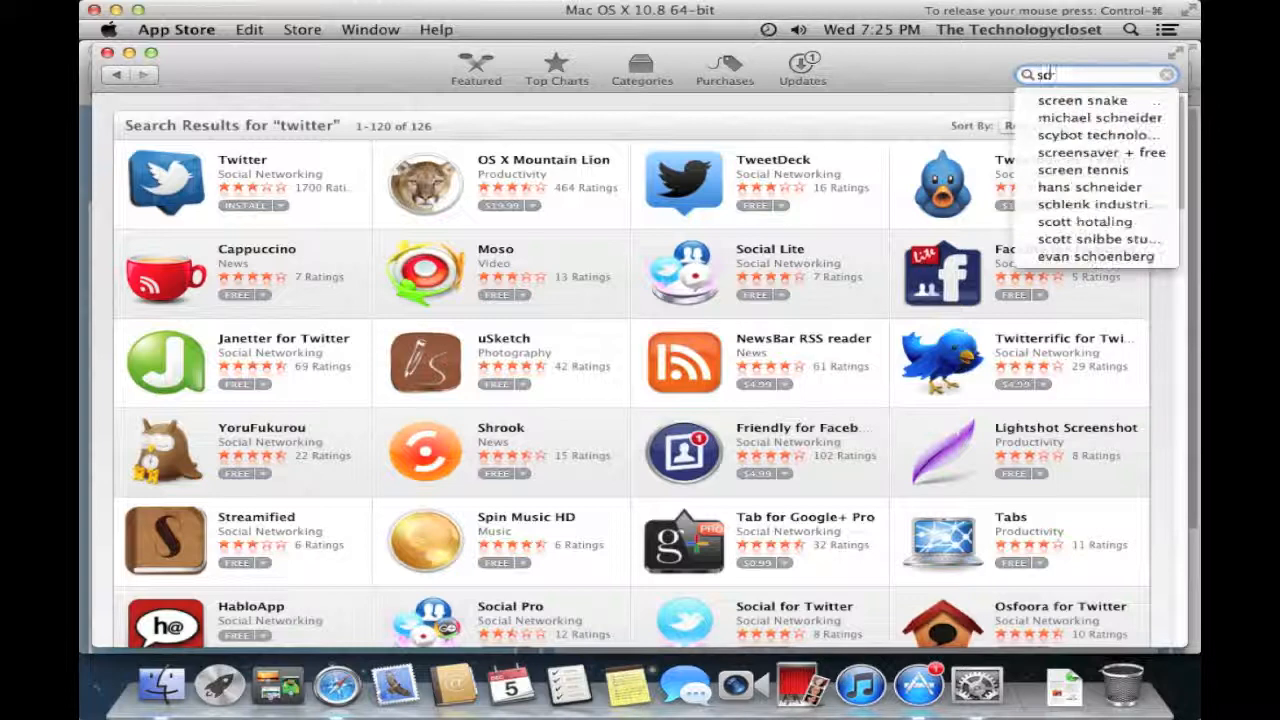
pyautogui.write('reen sharing menulet')
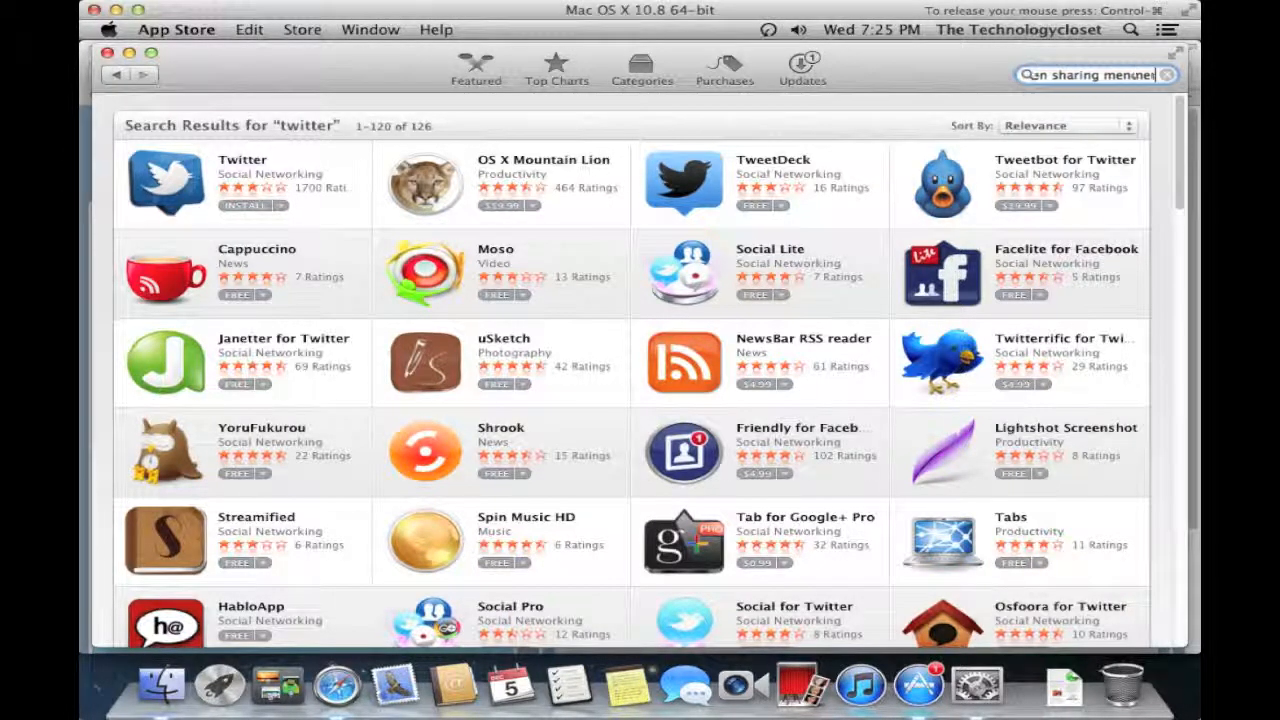
pyautogui.press('Return')
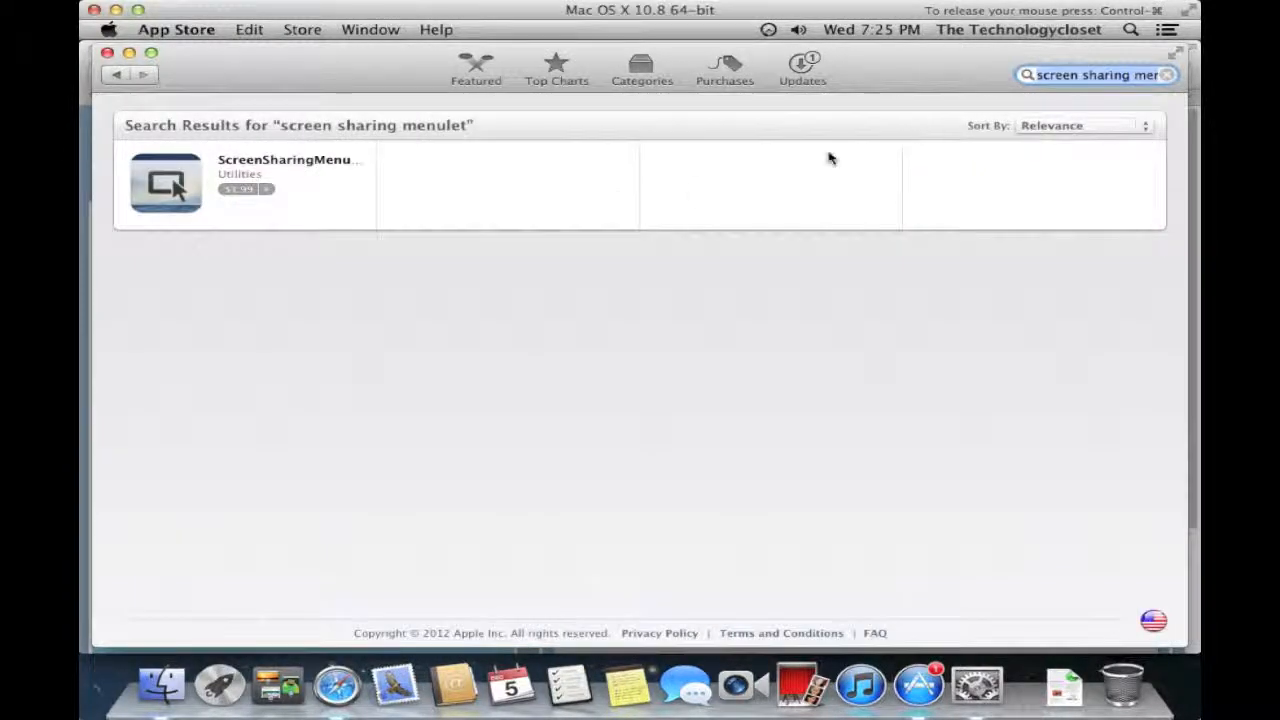
pyautogui.click(159, 191)
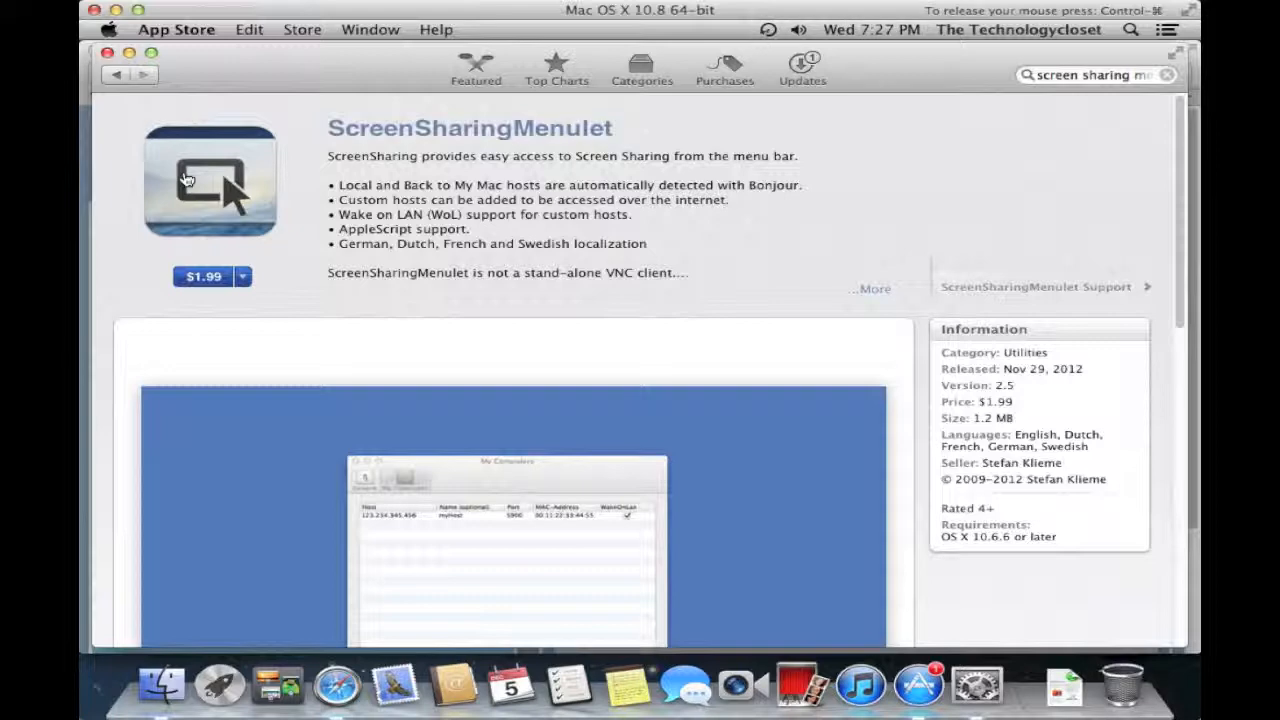
# - Close the App Store window and quit Safari from the Safari menu
pyautogui.click(108, 53)
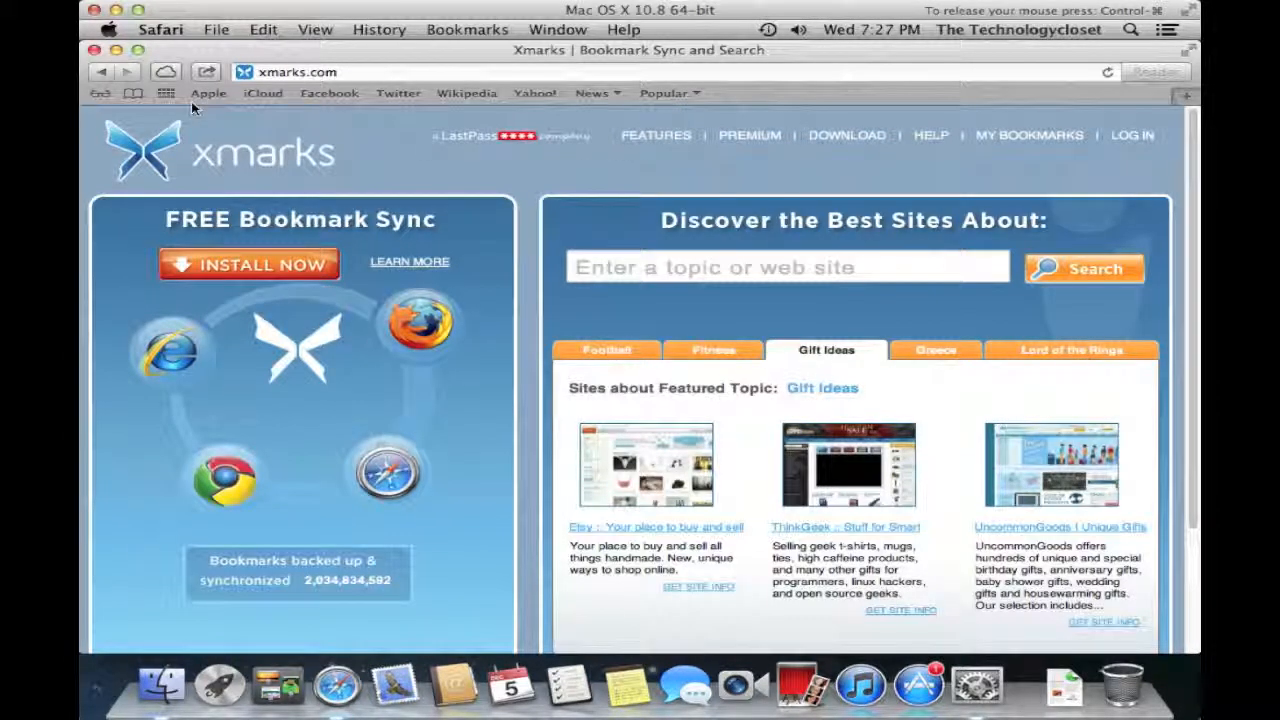
pyautogui.click(306, 73)
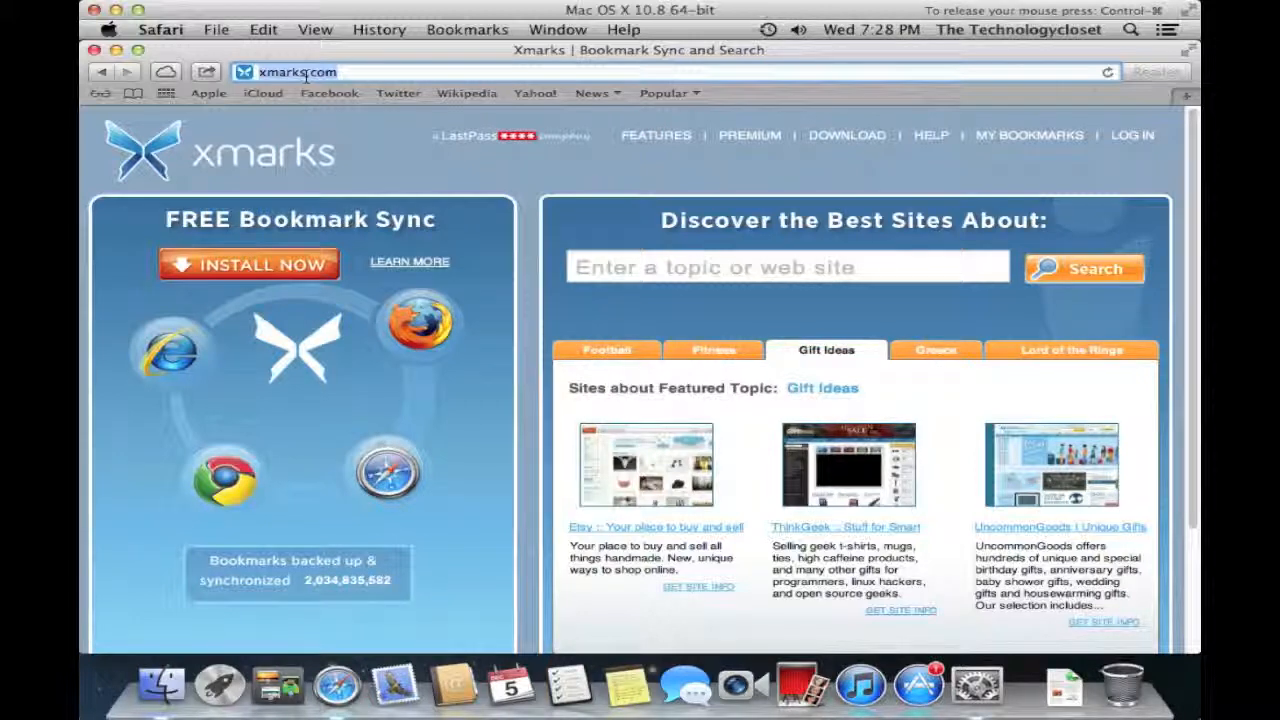
pyautogui.click(160, 29)
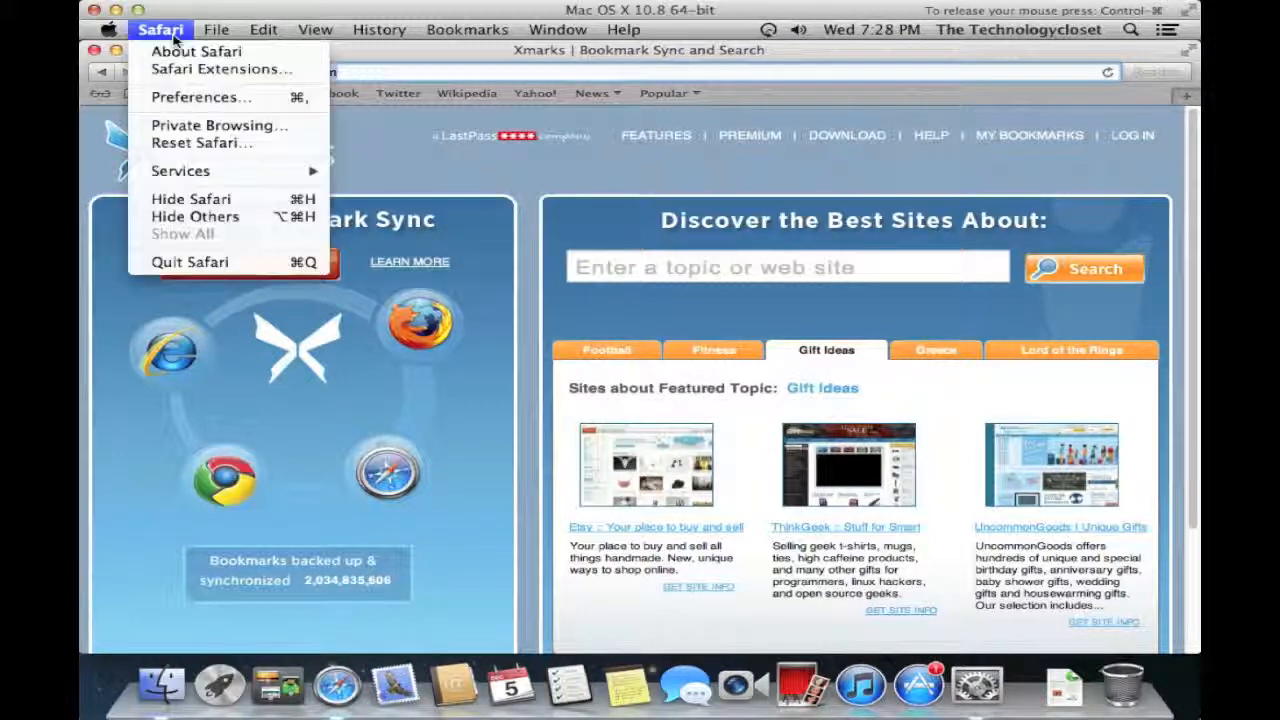
pyautogui.click(228, 262)
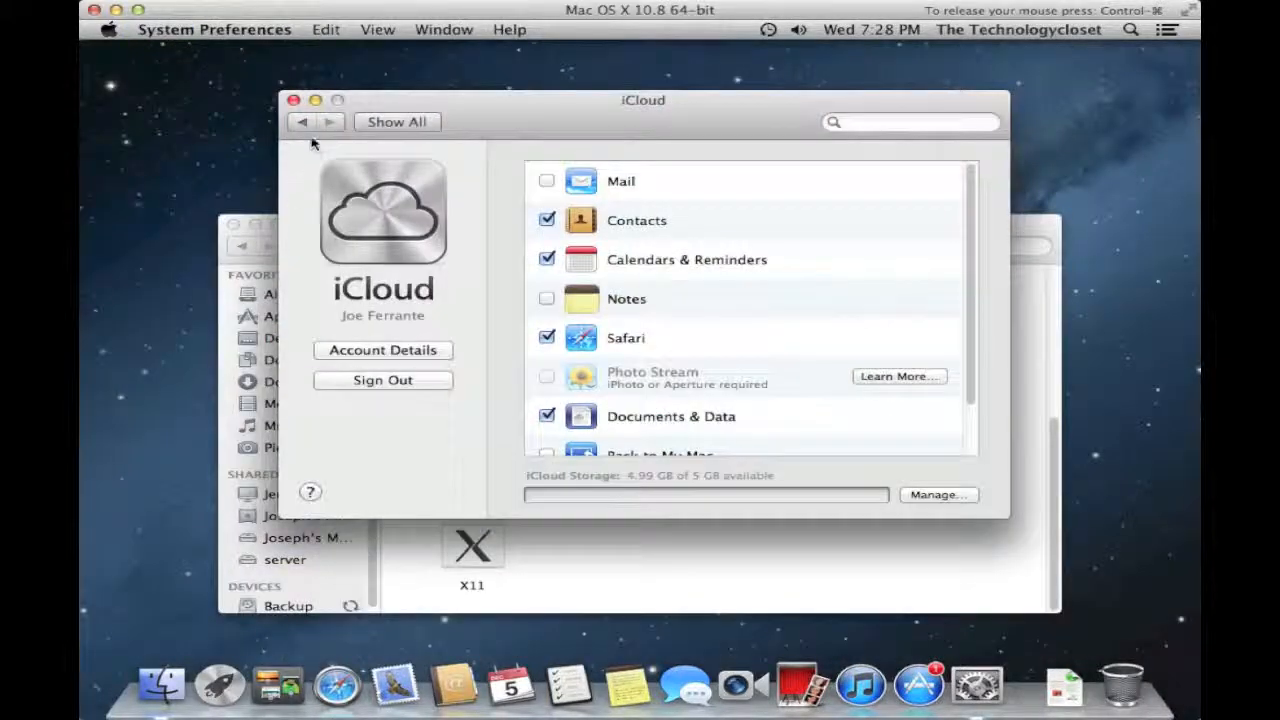
# - Close the iCloud System Preferences window and the Finder Utilities window
pyautogui.click(294, 101)
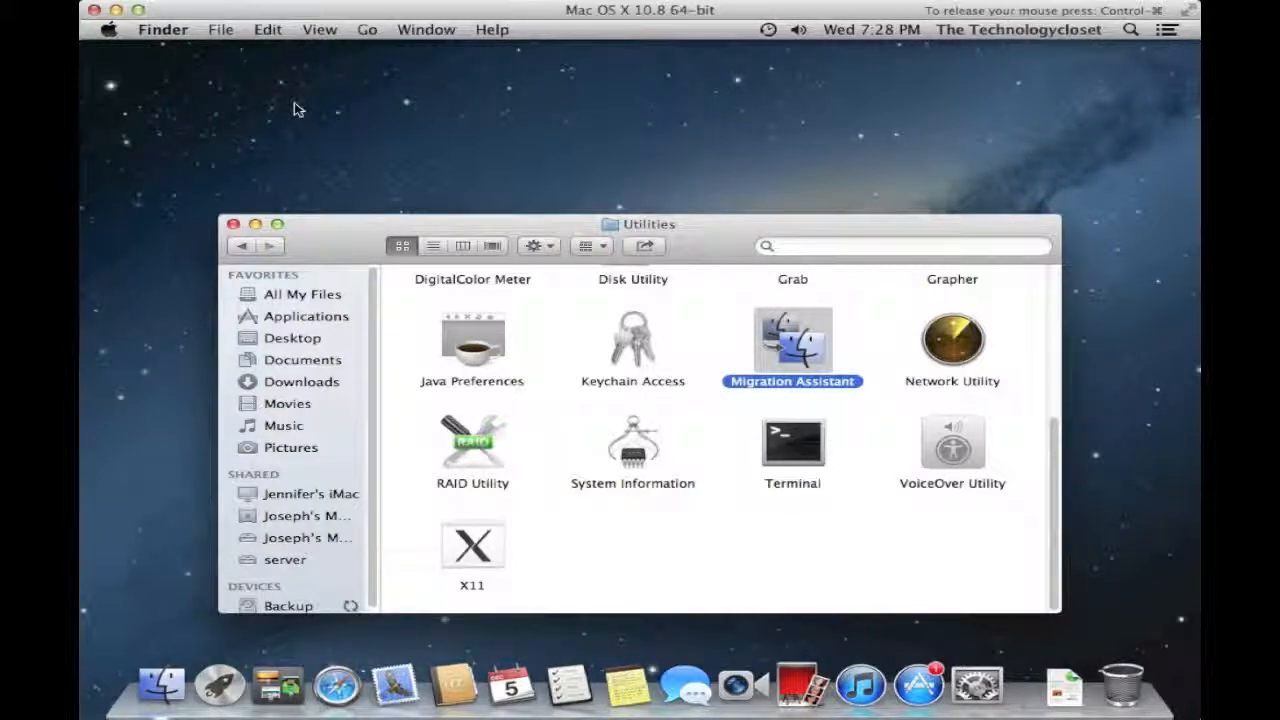
pyautogui.click(232, 224)
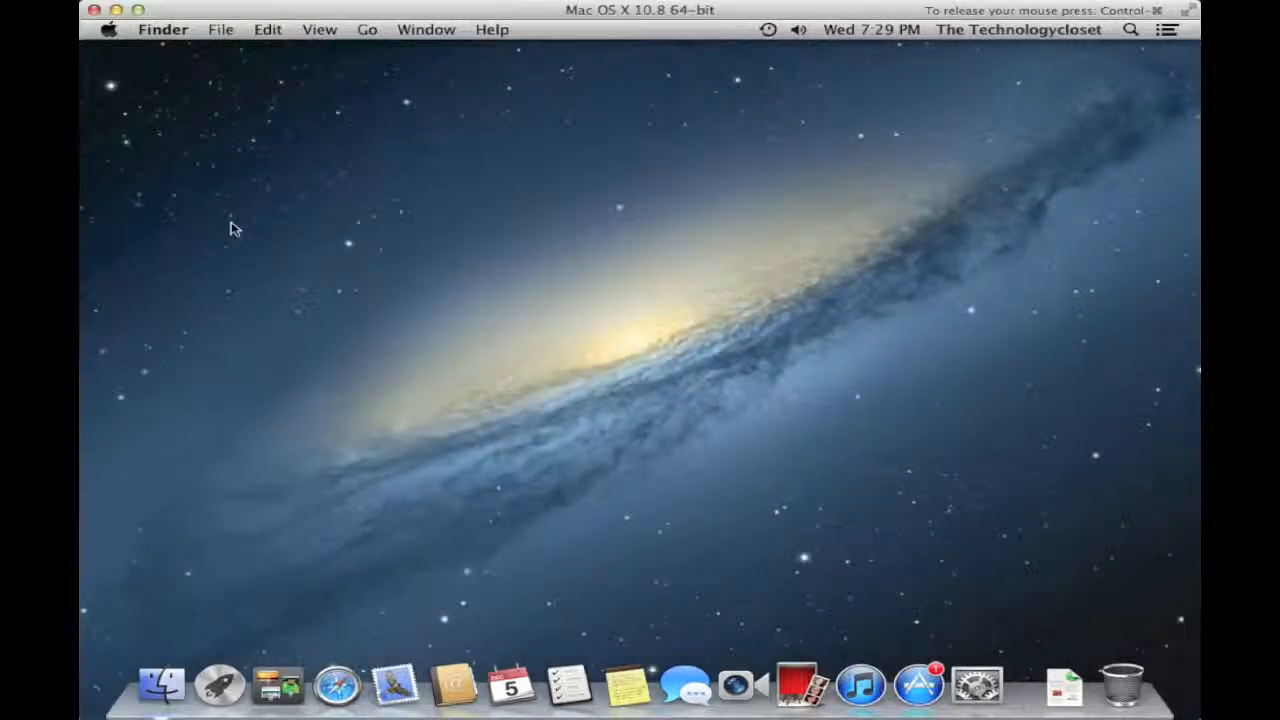